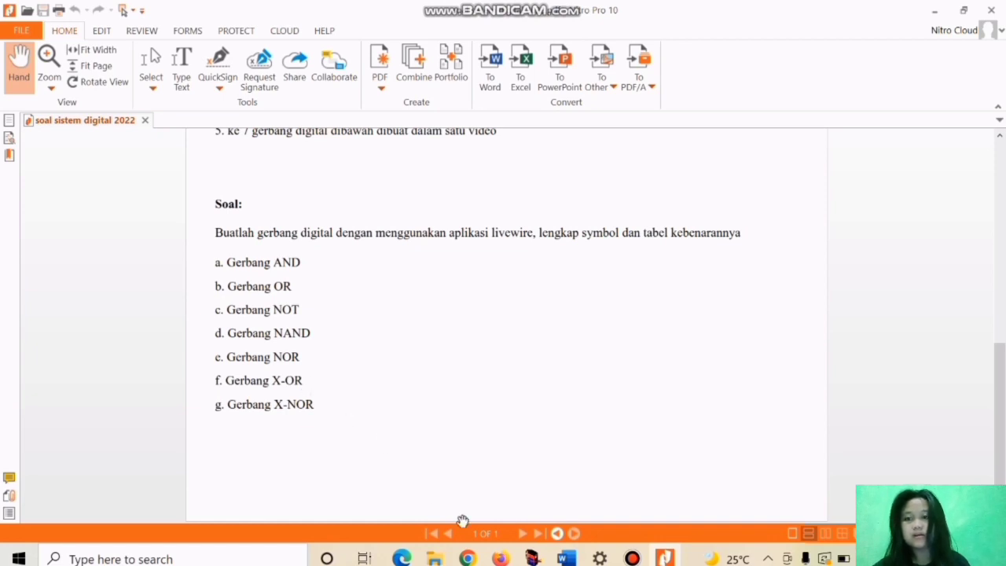
# Step: Switch to the Word document and examine the AND gate's symbol and truth table
pyautogui.click(565, 477)
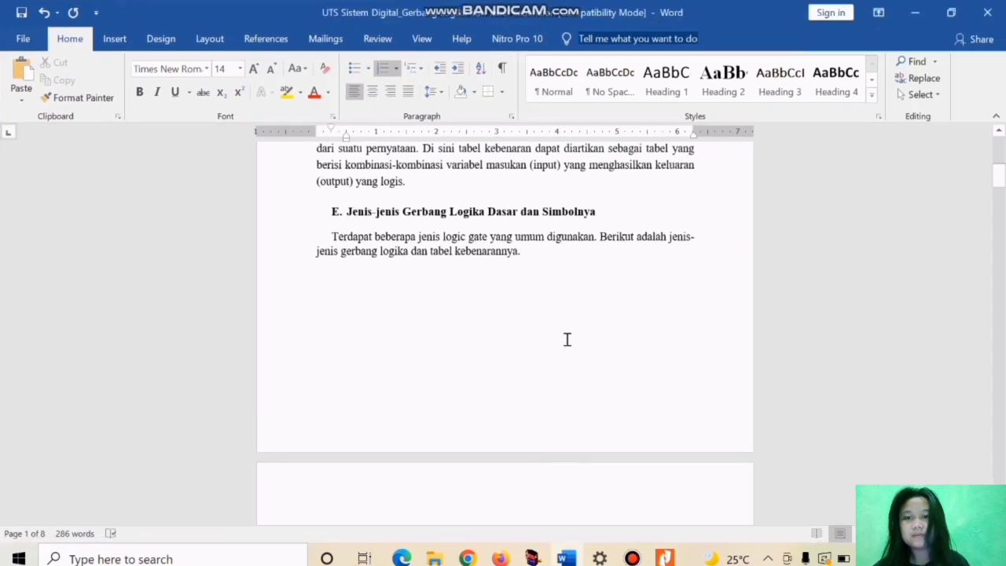
pyautogui.scroll(-3, 566, 338)
pyautogui.scroll(2, 567, 339)
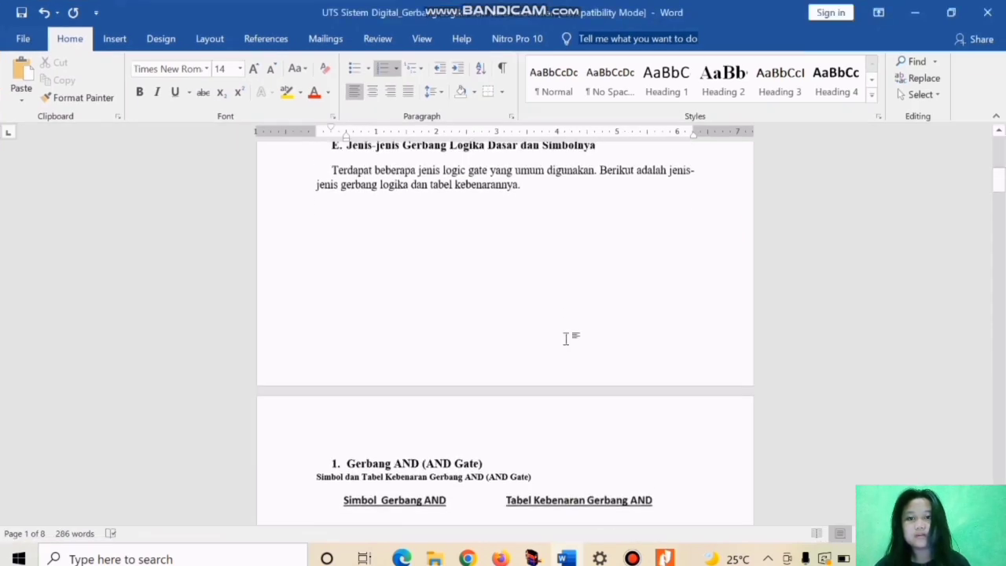
pyautogui.scroll(-4, 567, 339)
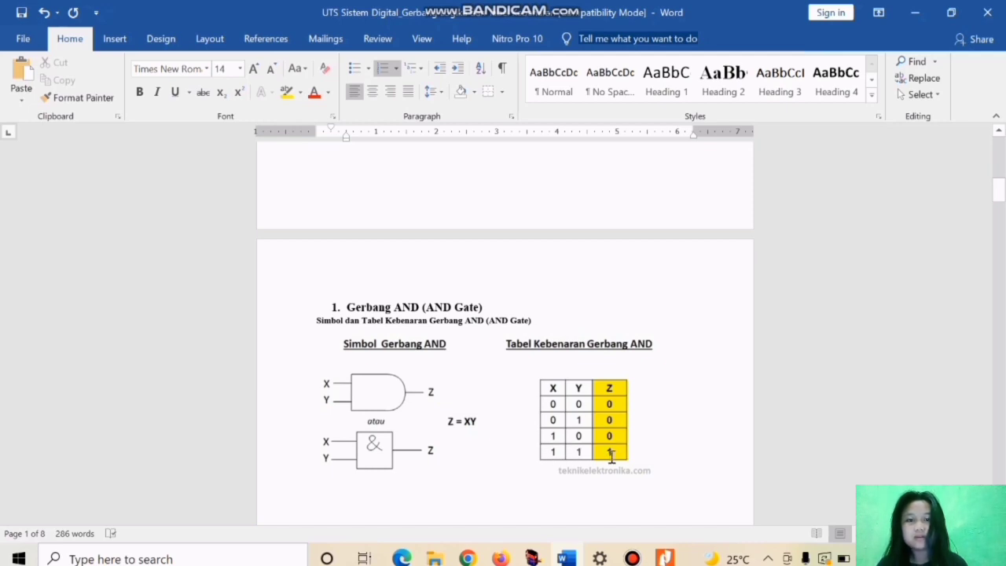
pyautogui.scroll(-1, 526, 357)
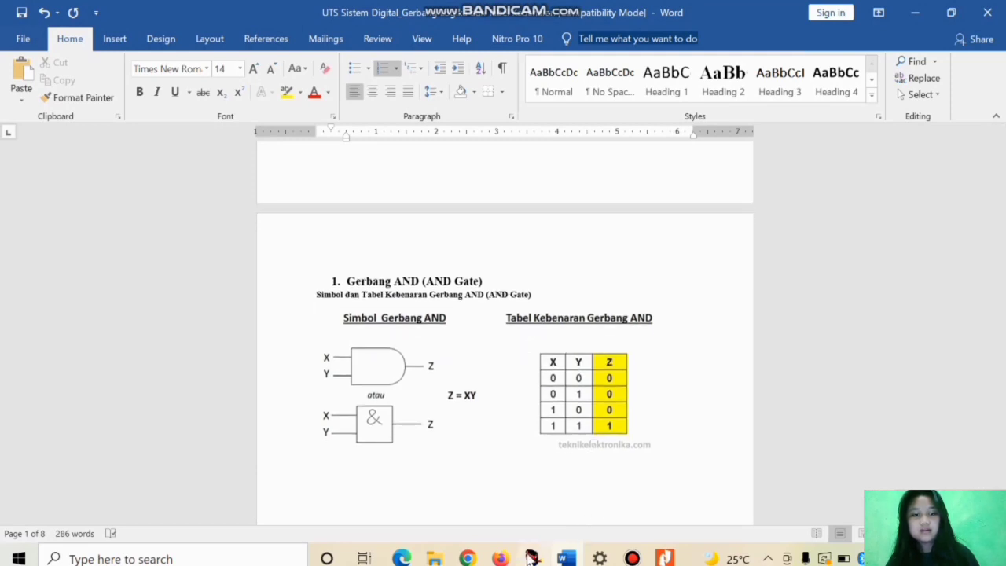
# Step: Switch to Livewire and place a 7400 Quad 2-Input NAND gate in the upper middle of the sheet
pyautogui.moveTo(532, 550)
pyautogui.click(541, 512)
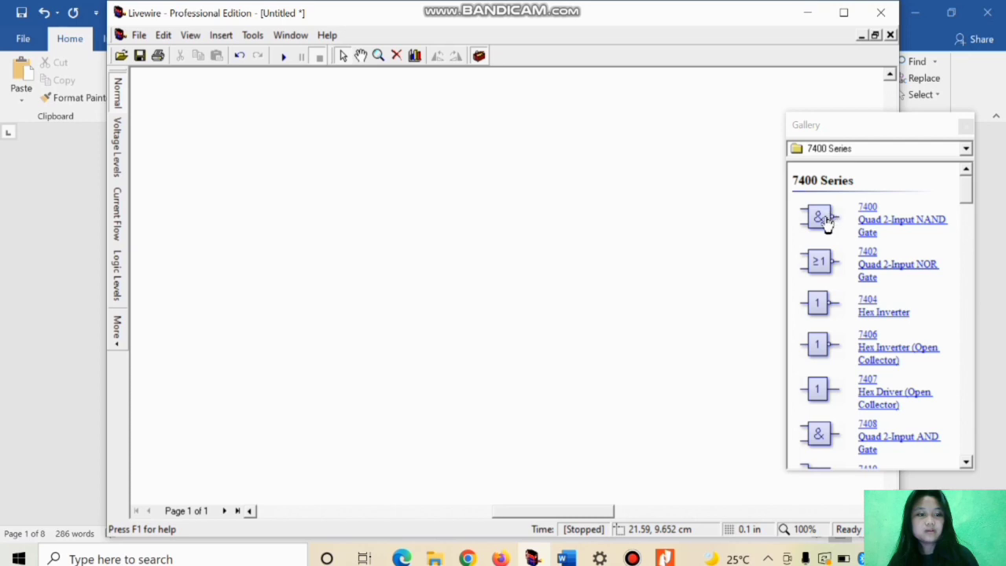
pyautogui.scroll(-5, 826, 270)
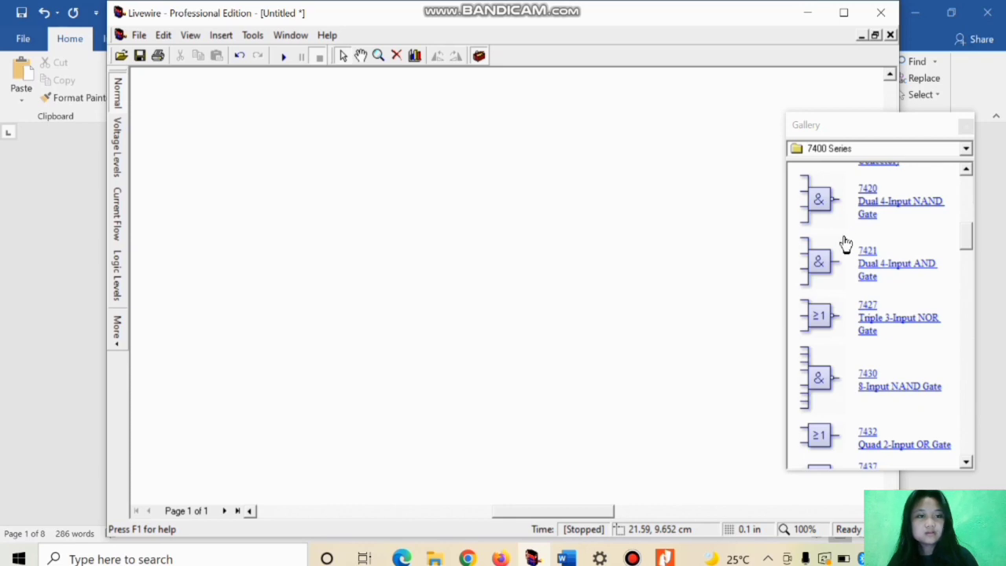
pyautogui.scroll(5, 824, 262)
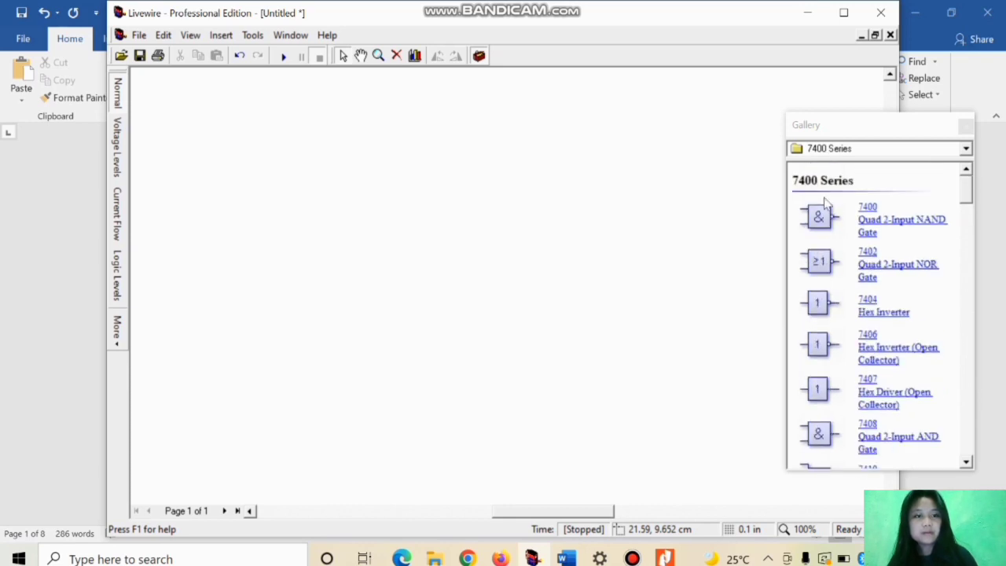
pyautogui.click(819, 220)
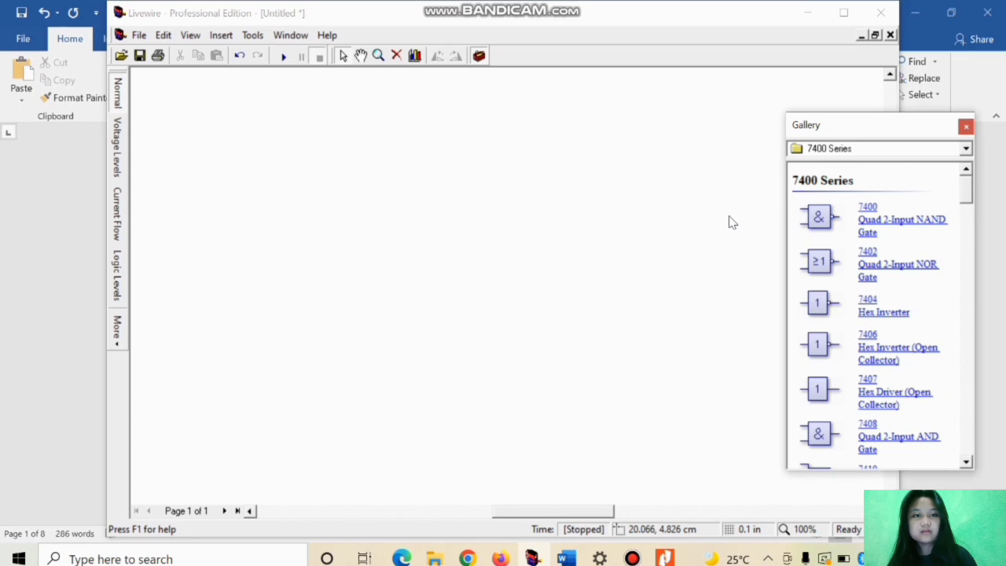
pyautogui.moveTo(824, 215); pyautogui.dragTo(418, 181)
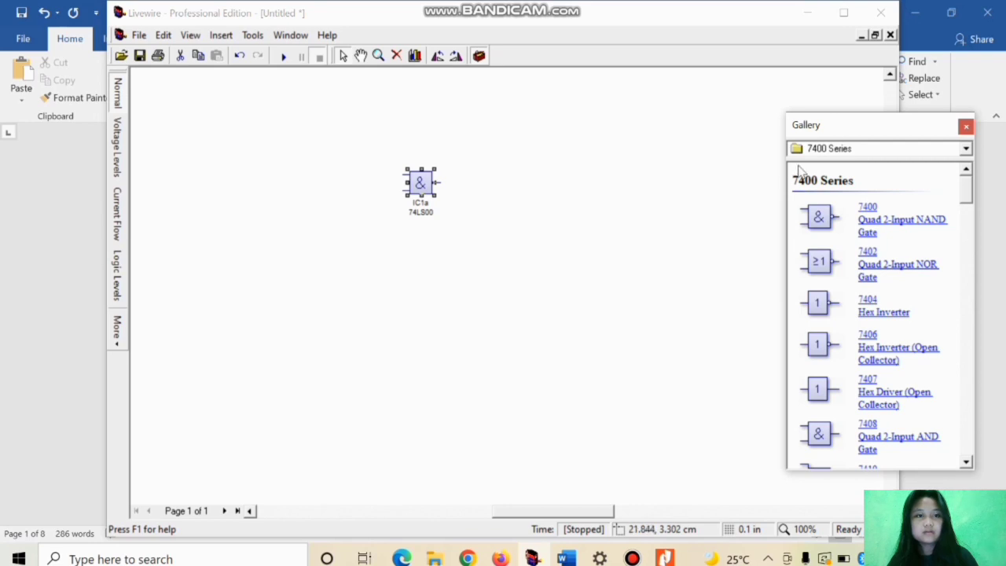
# Step: Place a battery below and to the left of the gate, and add two ground symbols near the lower part of the sheet
pyautogui.click(841, 149)
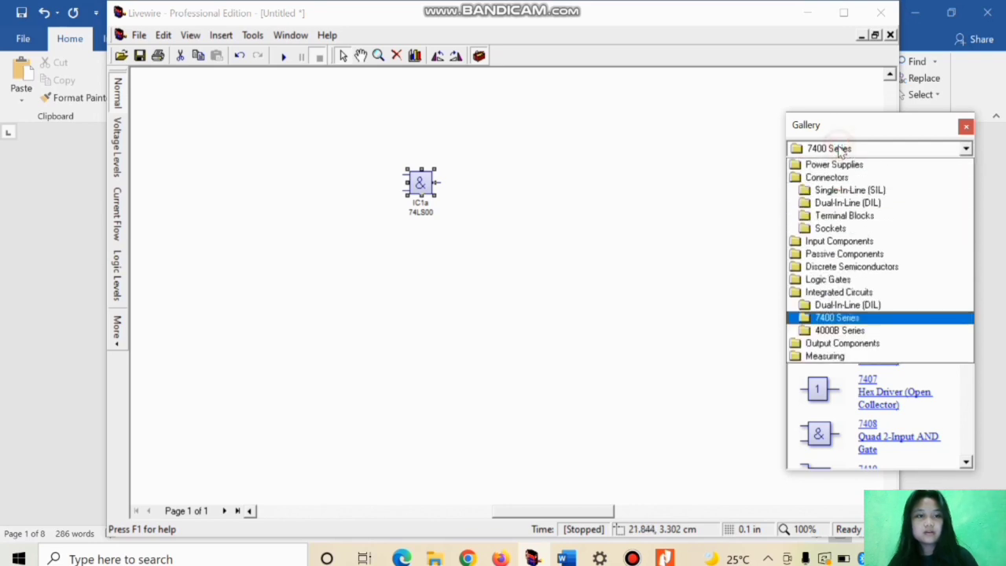
pyautogui.click(835, 165)
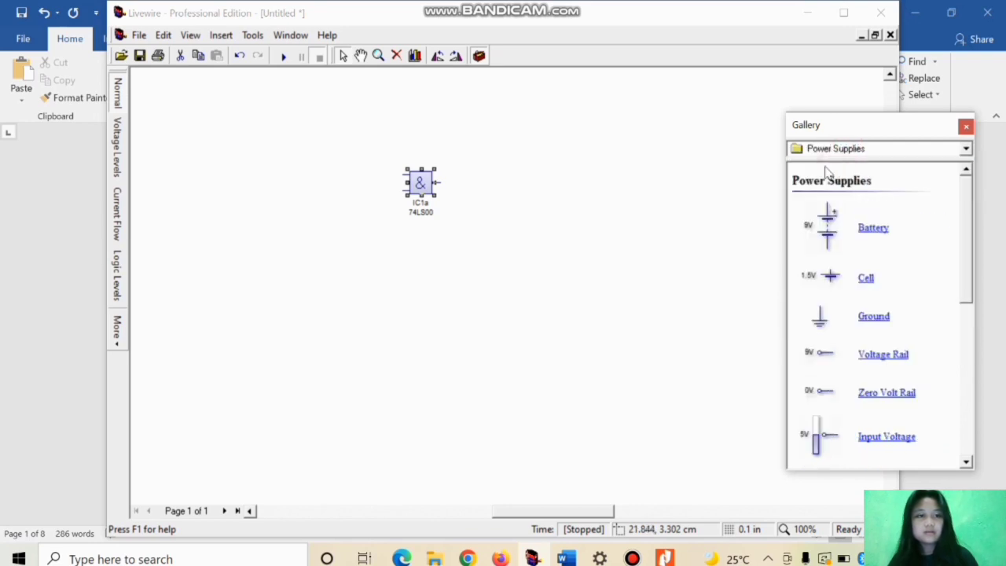
pyautogui.moveTo(826, 242); pyautogui.dragTo(332, 286)
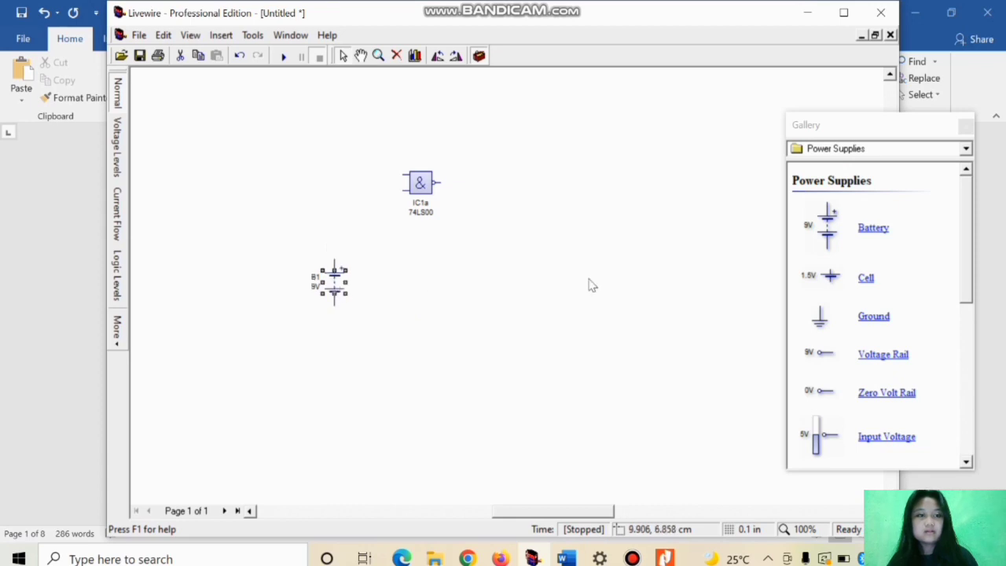
pyautogui.moveTo(884, 324); pyautogui.dragTo(334, 369)
pyautogui.moveTo(879, 316); pyautogui.dragTo(498, 382)
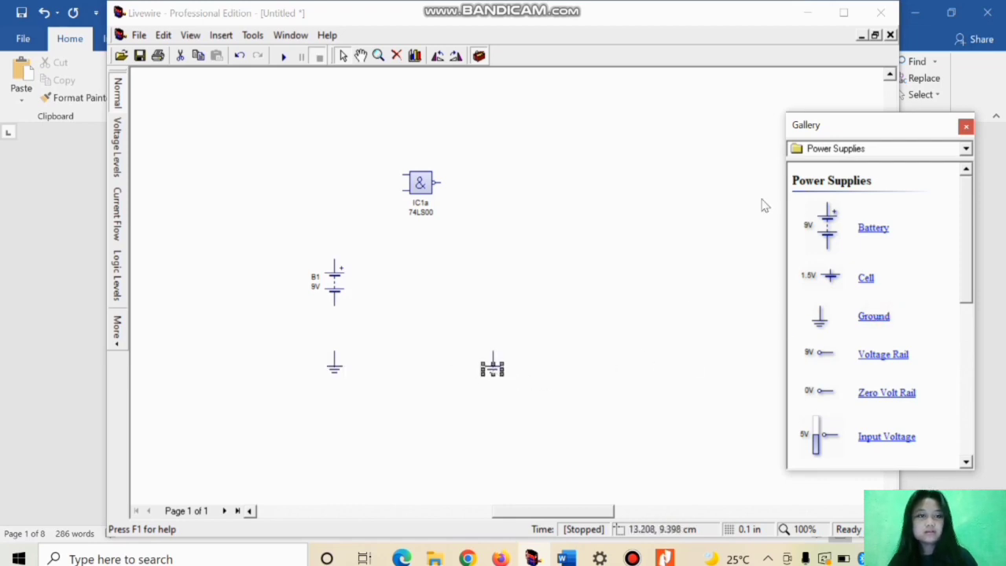
# Step: Place two SPST switches, one above the other, level with the gate's two inputs
pyautogui.click(914, 151)
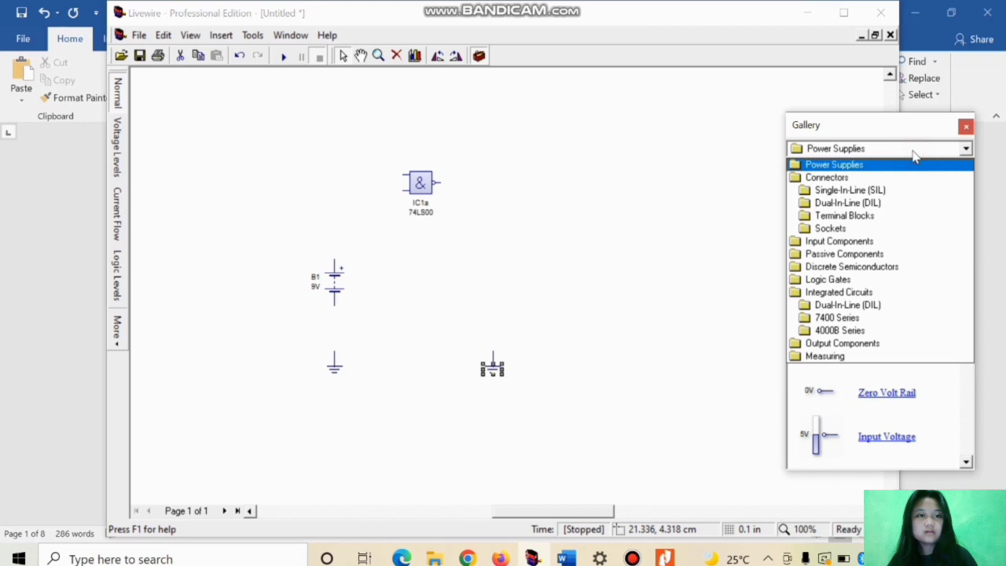
pyautogui.click(842, 242)
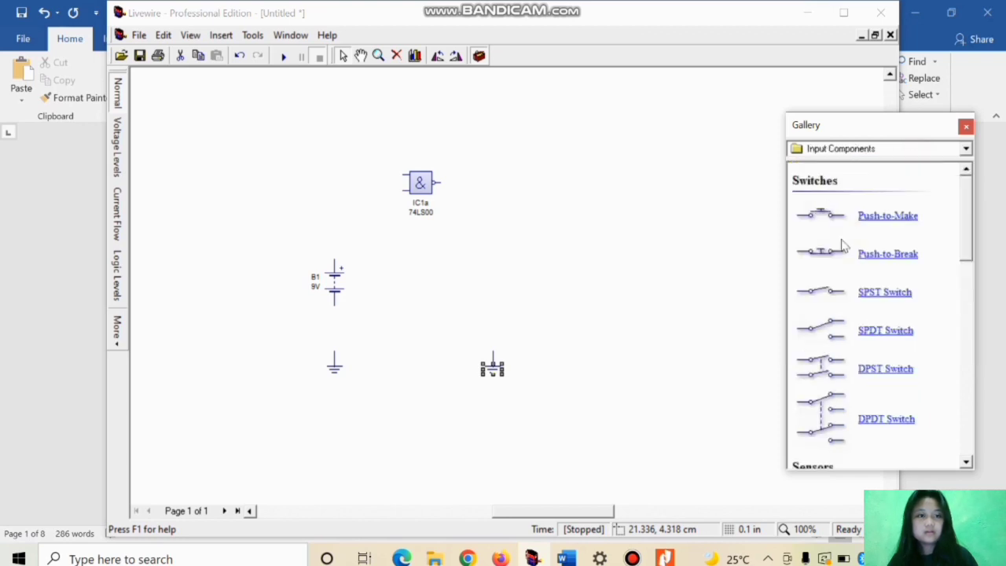
pyautogui.moveTo(873, 294); pyautogui.dragTo(331, 170)
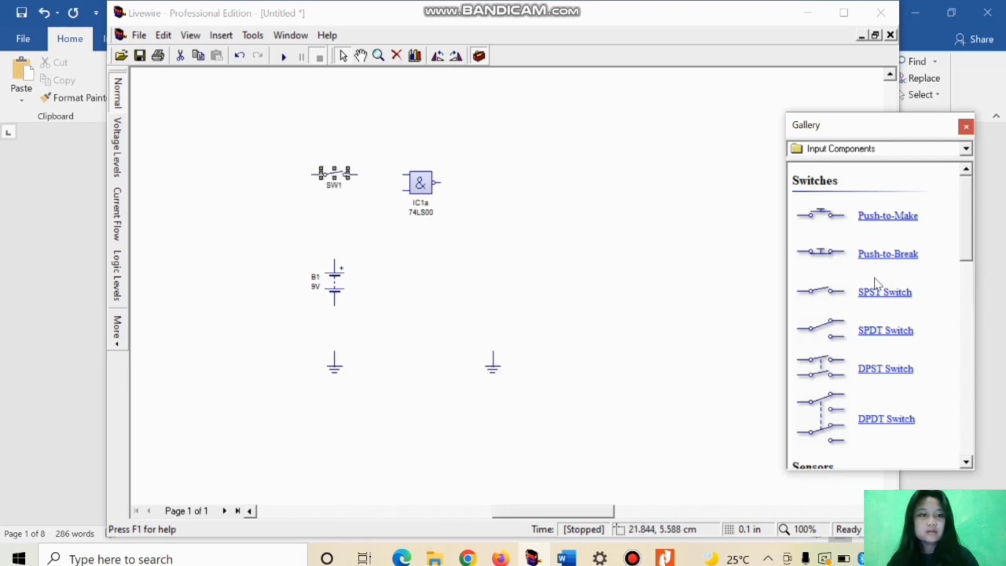
pyautogui.moveTo(874, 298); pyautogui.dragTo(336, 192)
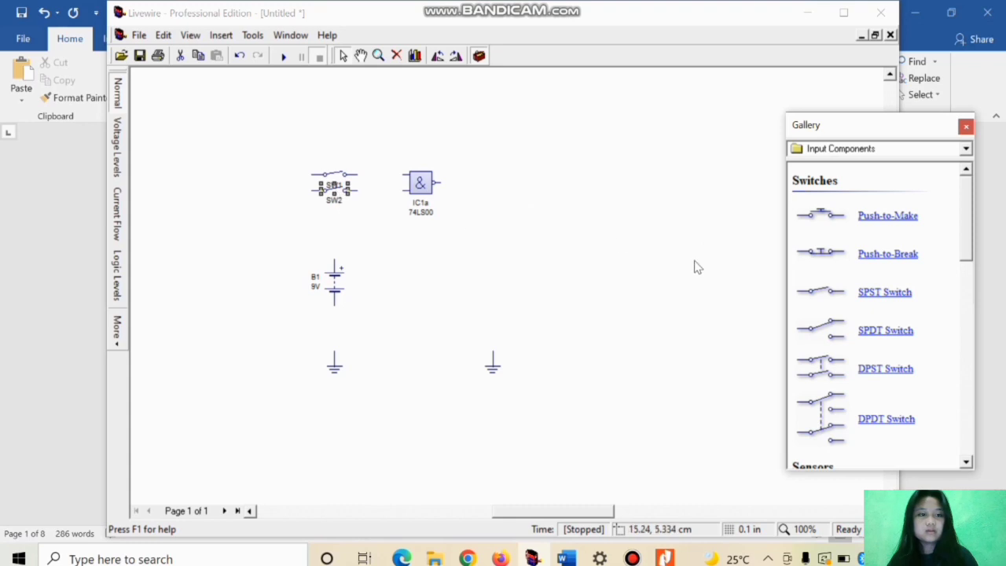
# Step: Place an LED from the output components to the right of the gate
pyautogui.click(865, 154)
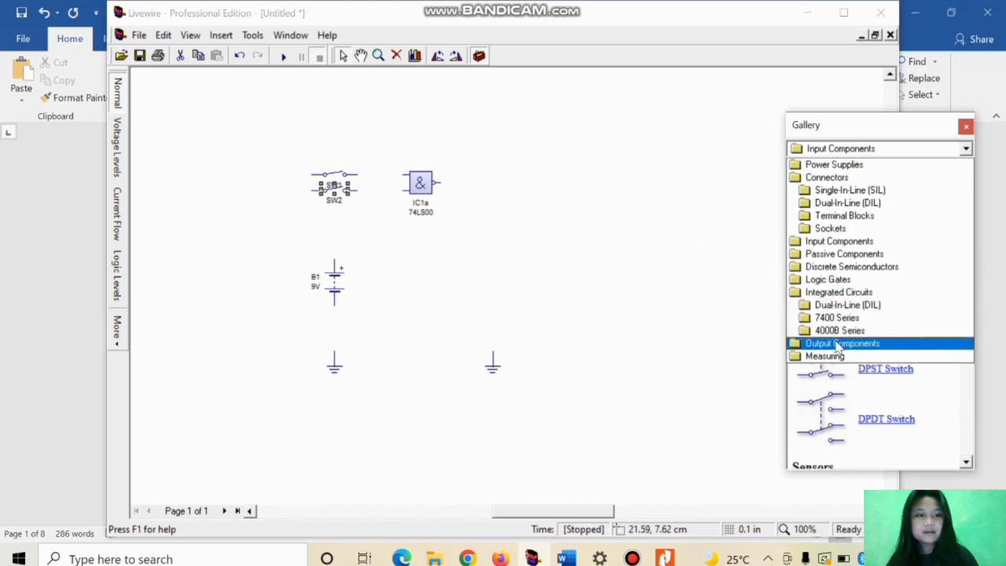
pyautogui.click(838, 344)
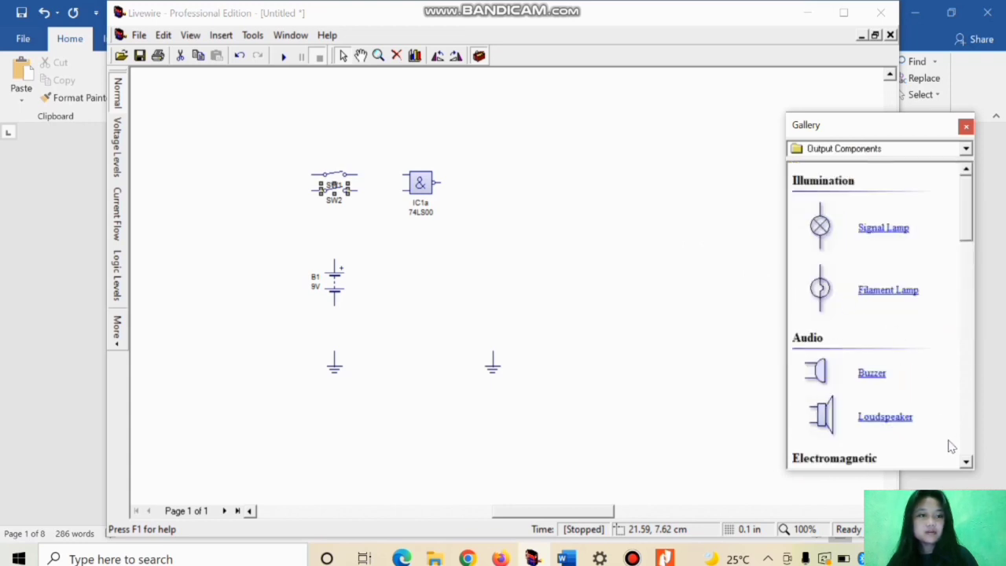
pyautogui.click(967, 464)
pyautogui.click(967, 464)
pyautogui.moveTo(967, 464); pyautogui.dragTo(967, 464)
pyautogui.moveTo(863, 382); pyautogui.dragTo(498, 223)
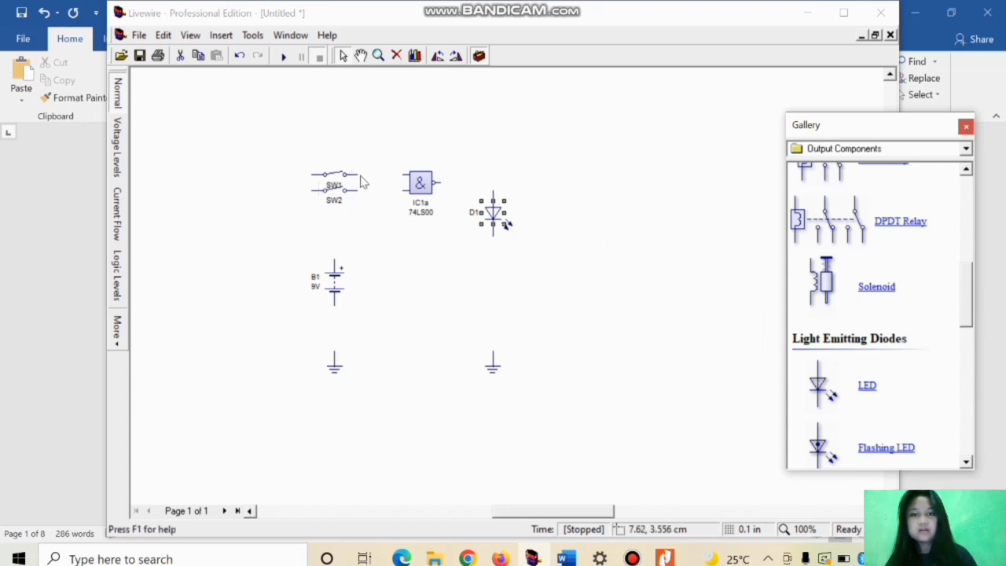
# Step: Wire both switches to the gate inputs, and move the battery under the switches' free ends to connect its positive terminal to them
pyautogui.moveTo(358, 175); pyautogui.dragTo(403, 191)
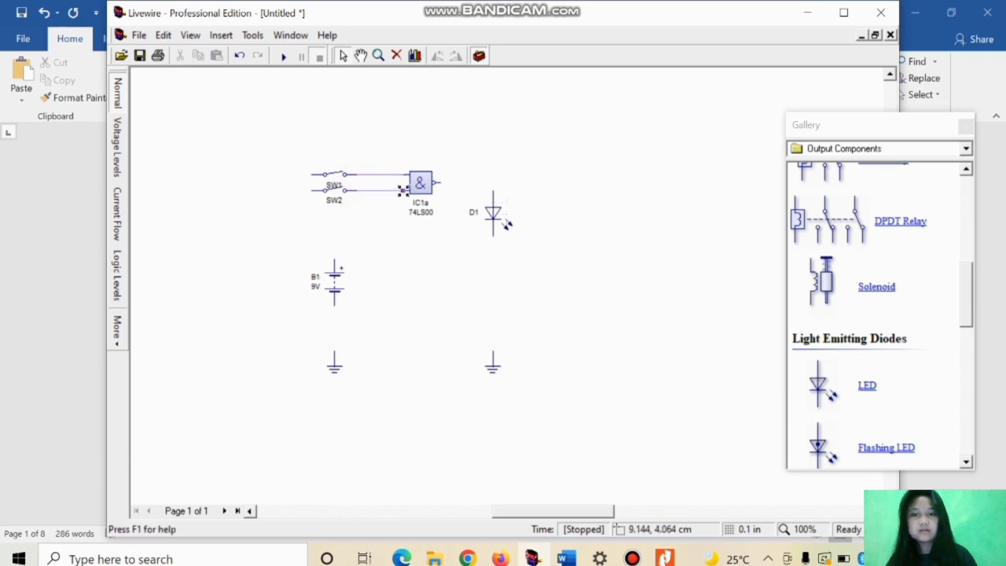
pyautogui.click(336, 294)
pyautogui.moveTo(330, 285); pyautogui.dragTo(307, 272)
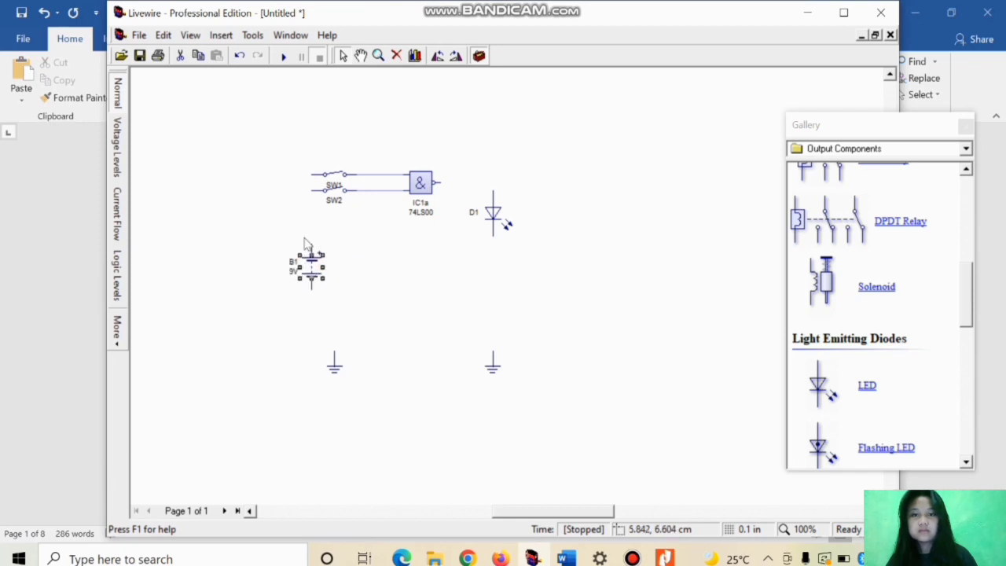
pyautogui.moveTo(311, 181); pyautogui.dragTo(309, 242)
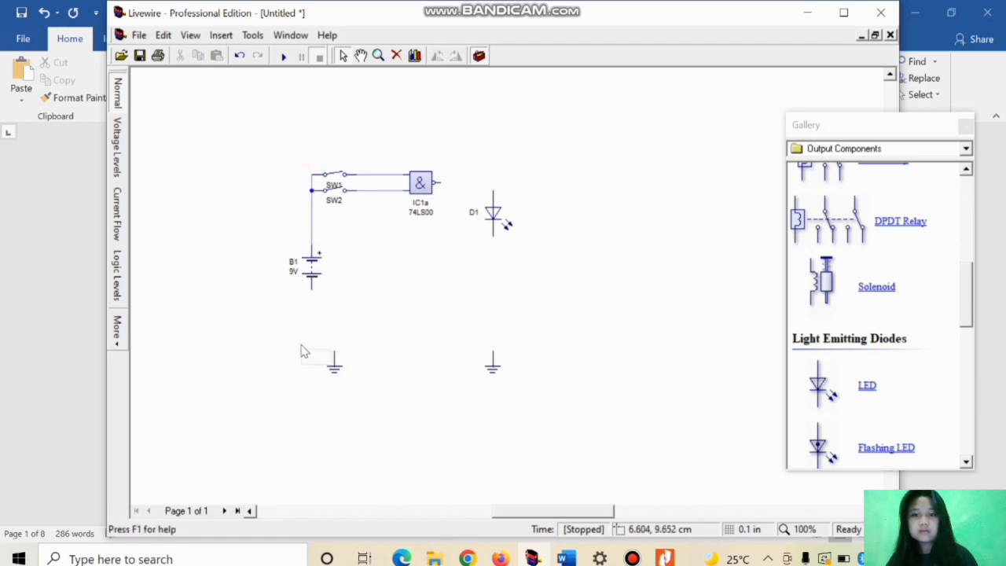
# Step: Move the left ground symbol directly below the battery and wire it to the battery's negative terminal
pyautogui.doubleClick(337, 365)
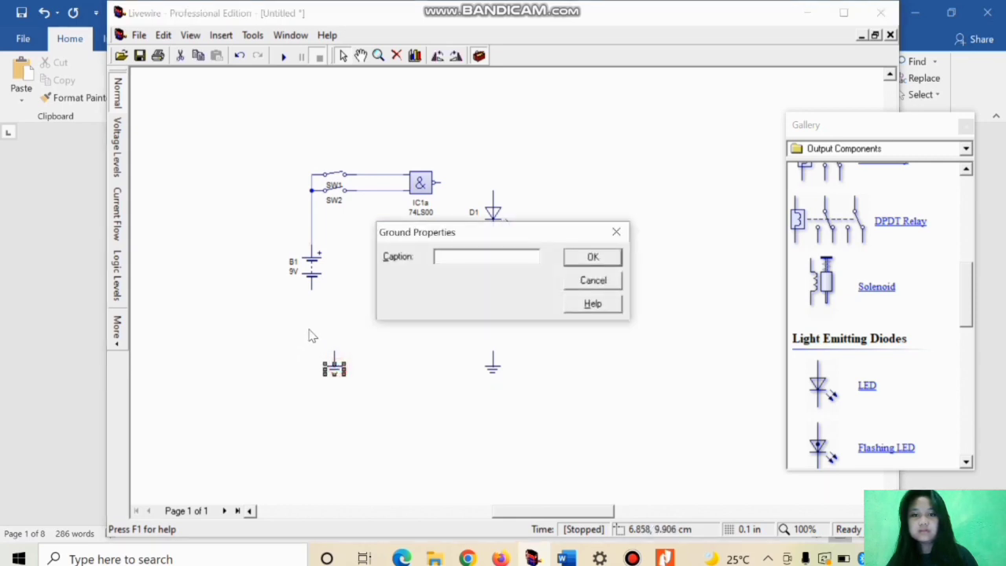
pyautogui.click(616, 232)
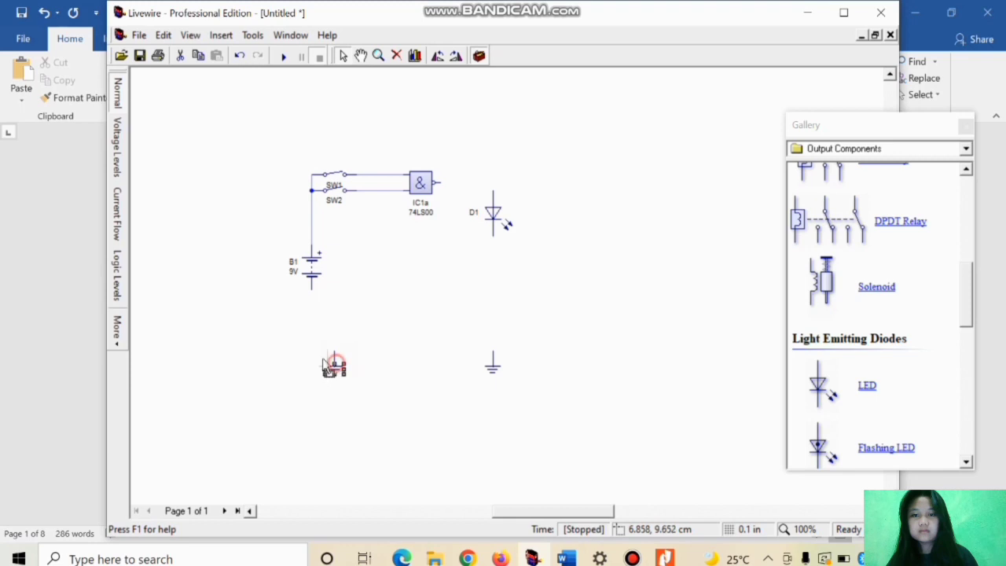
pyautogui.moveTo(311, 348); pyautogui.dragTo(312, 343)
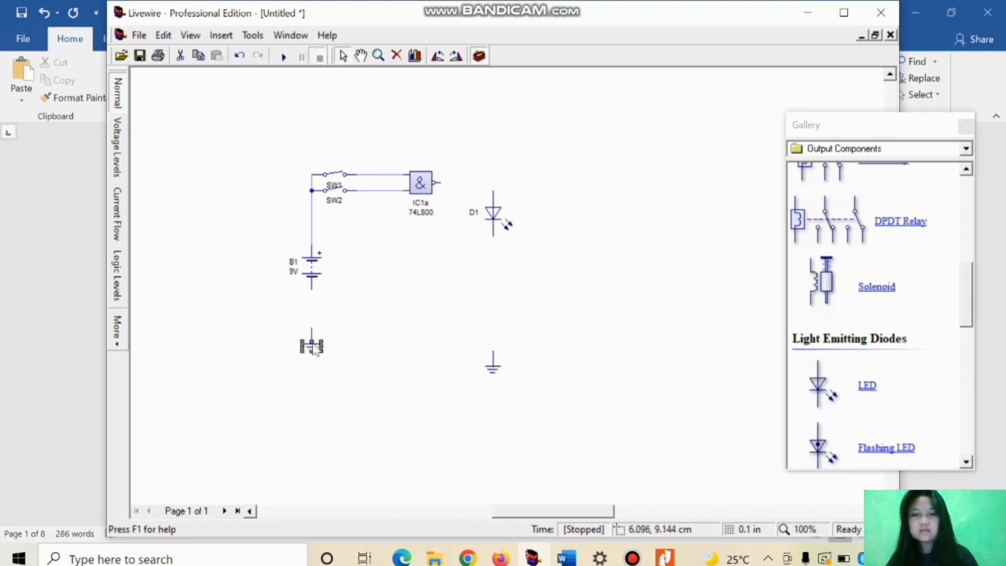
pyautogui.moveTo(312, 288); pyautogui.dragTo(310, 326)
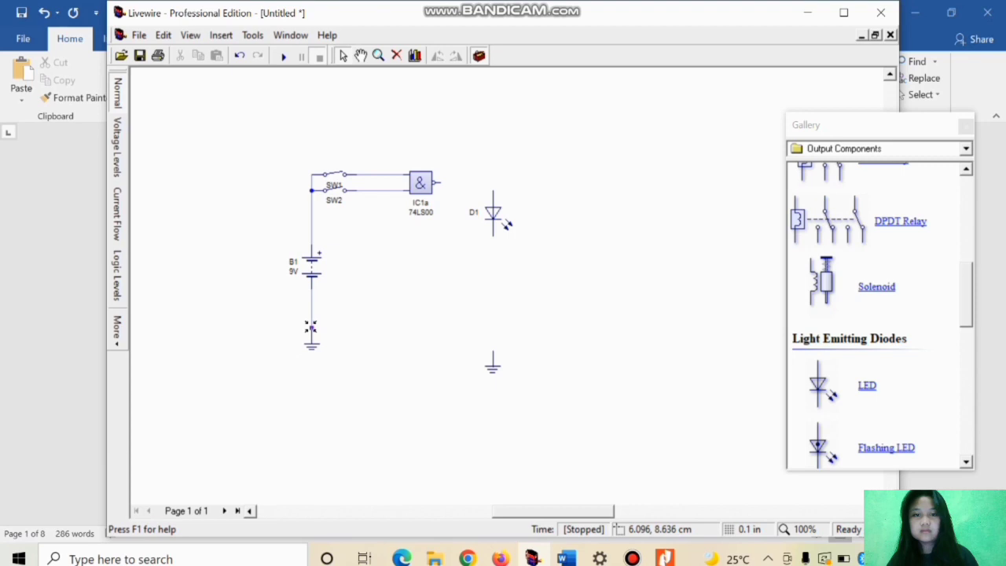
# Step: Rotate the LED anti-clockwise, align it with the gate output, and wire the output to its anode
pyautogui.click(506, 227)
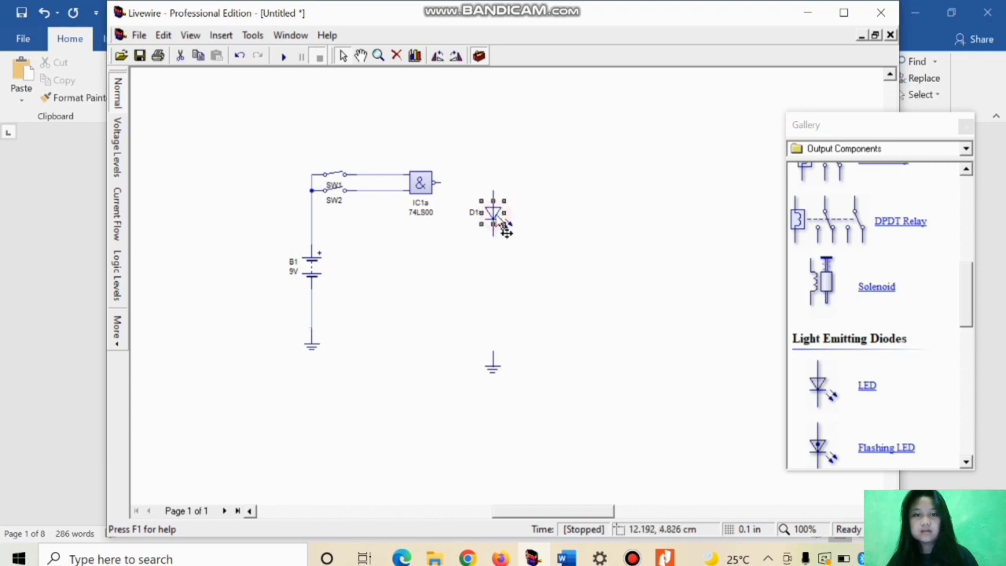
pyautogui.click(438, 58)
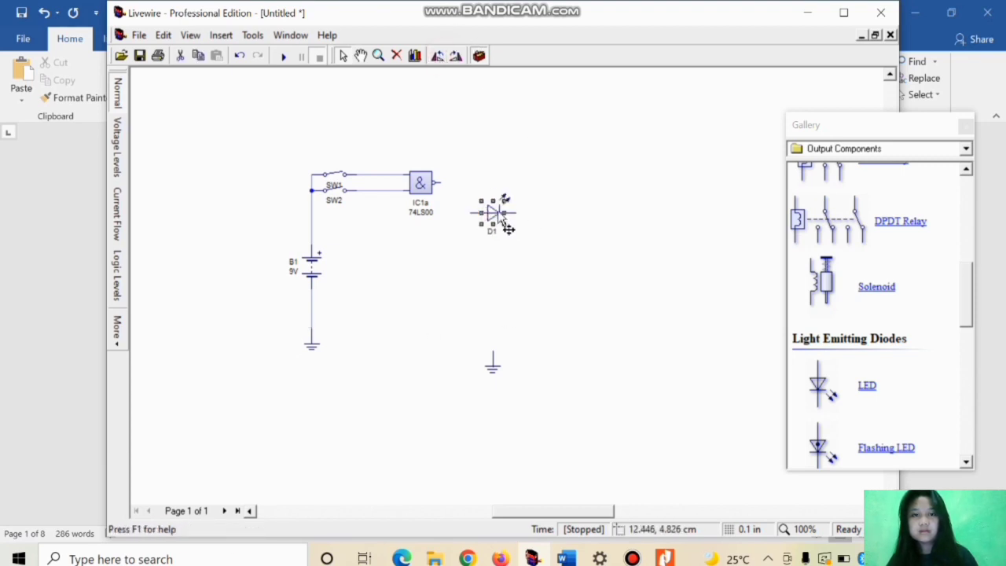
pyautogui.moveTo(498, 194); pyautogui.dragTo(498, 164)
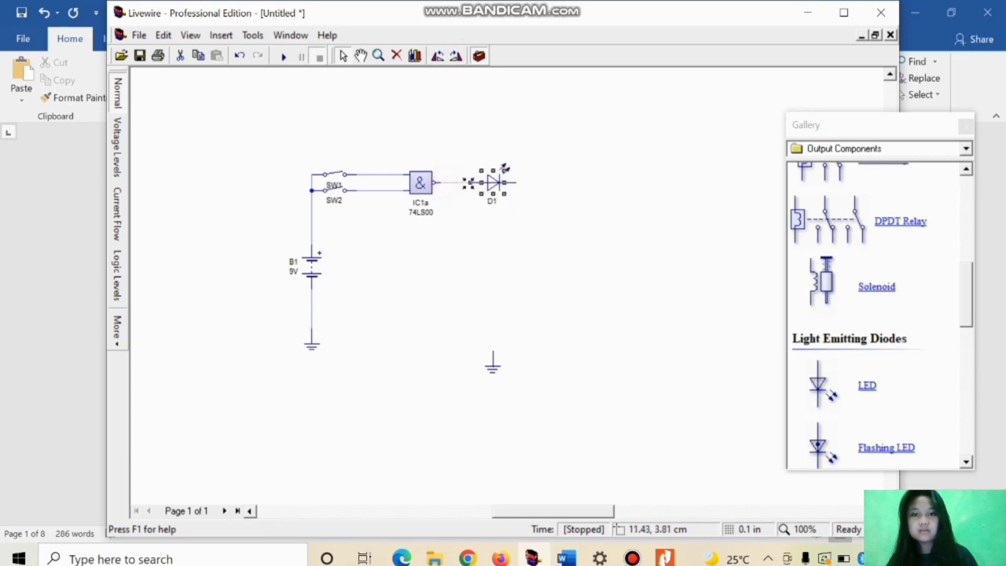
pyautogui.click(470, 182)
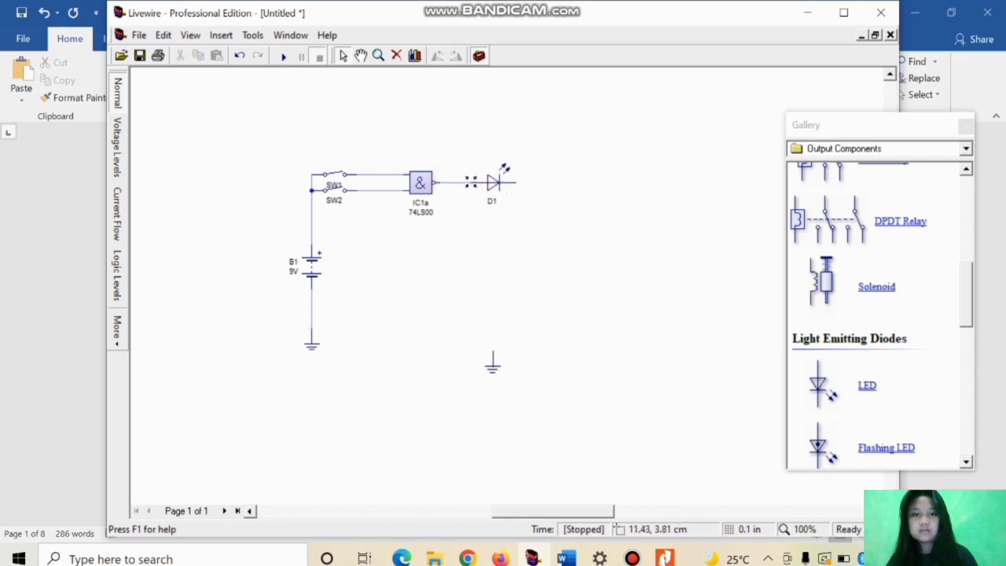
pyautogui.click(492, 361)
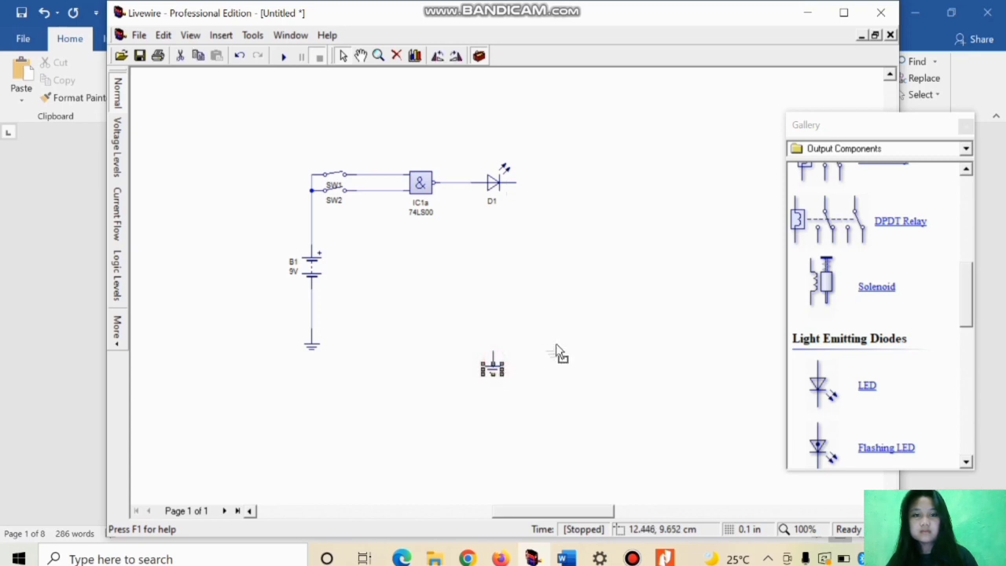
pyautogui.moveTo(532, 340); pyautogui.dragTo(531, 338)
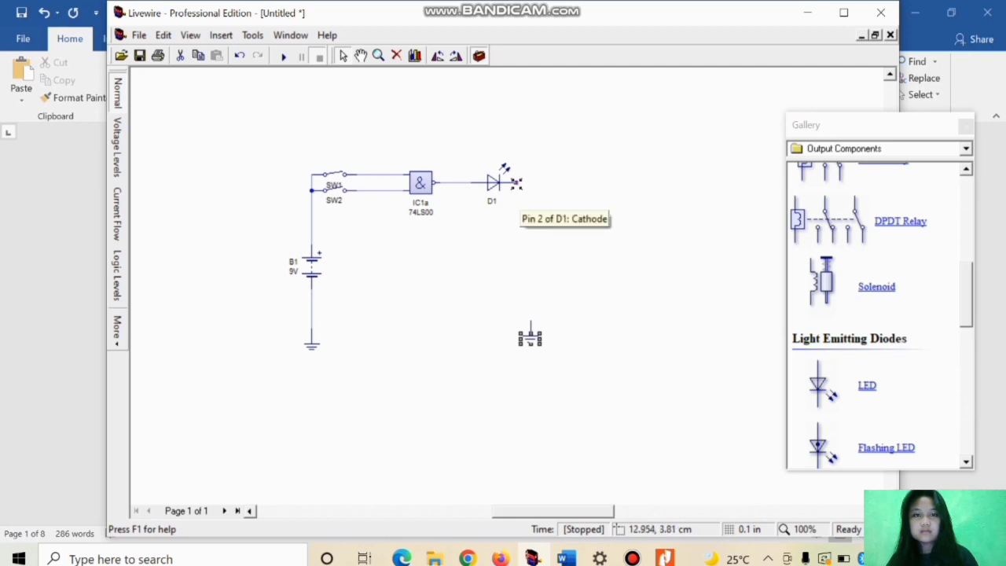
pyautogui.moveTo(516, 183); pyautogui.dragTo(531, 321)
pyautogui.click(531, 333)
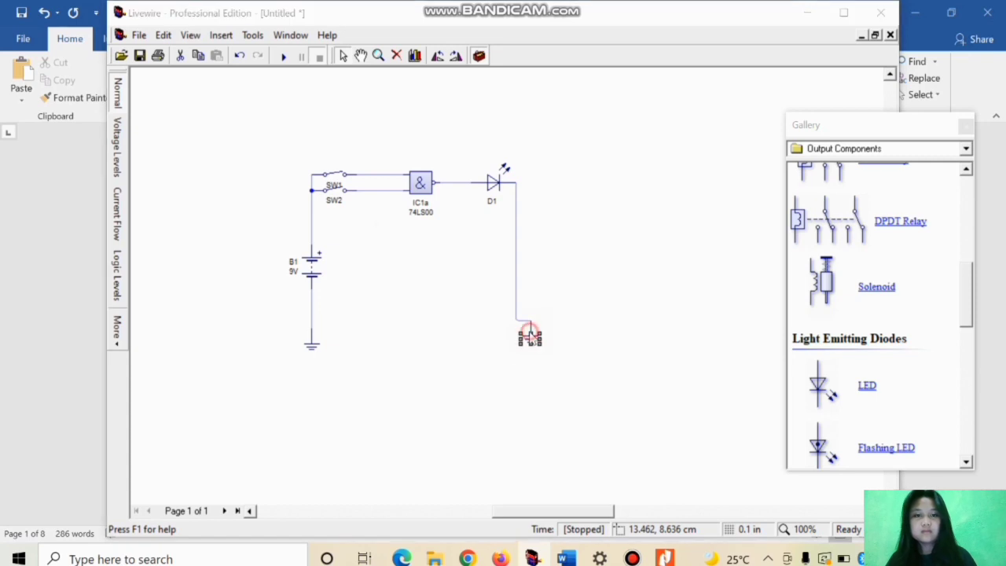
pyautogui.doubleClick(529, 336)
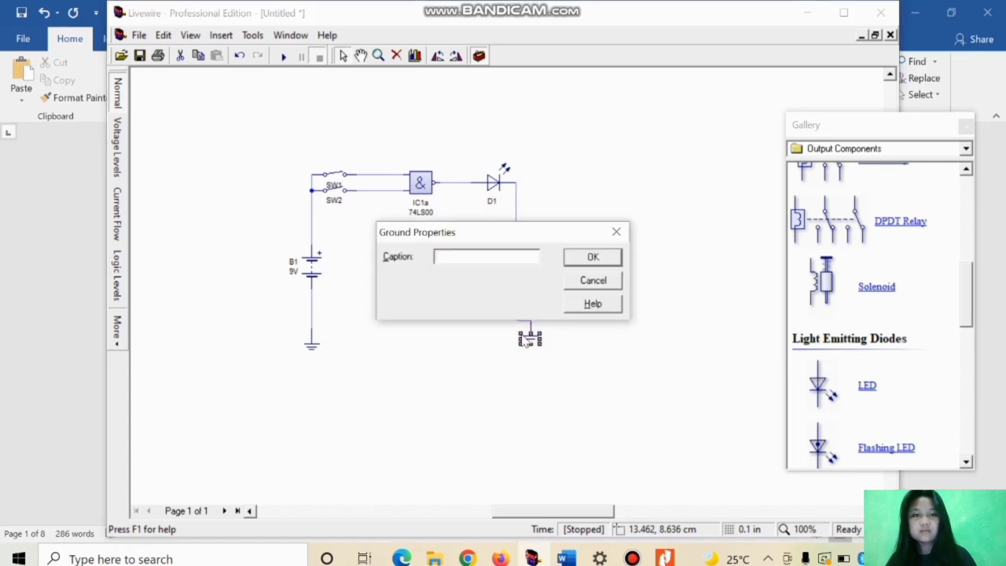
pyautogui.click(605, 253)
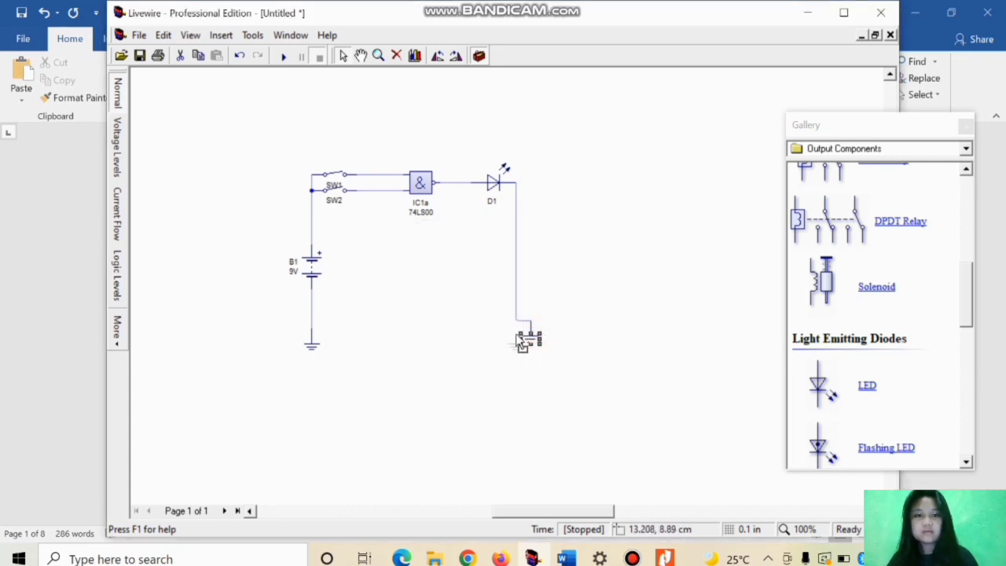
pyautogui.moveTo(517, 335); pyautogui.dragTo(515, 335)
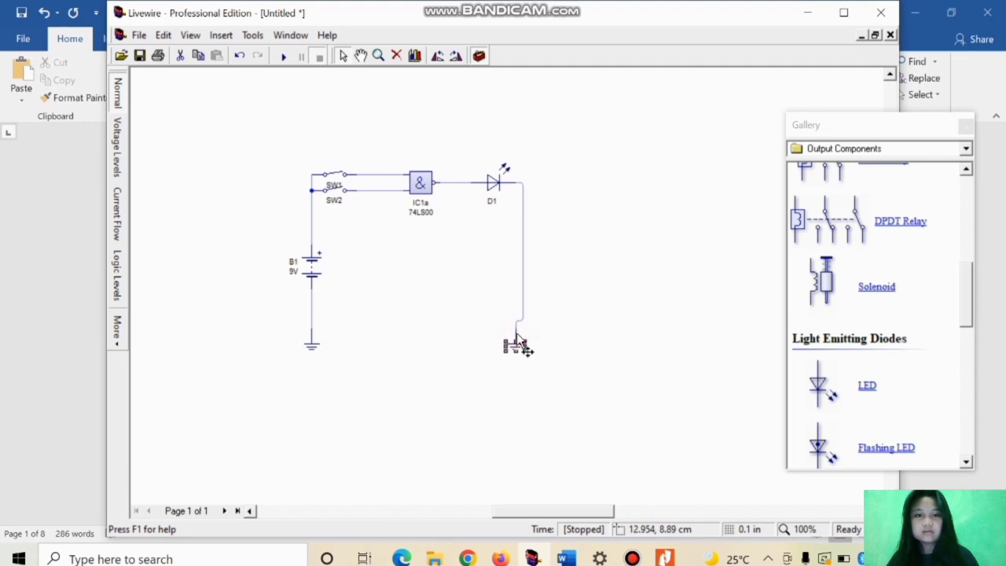
# Step: Replace the output-side ground with a new one directly below the LED's cathode, and wire the cathode to it
pyautogui.click(396, 54)
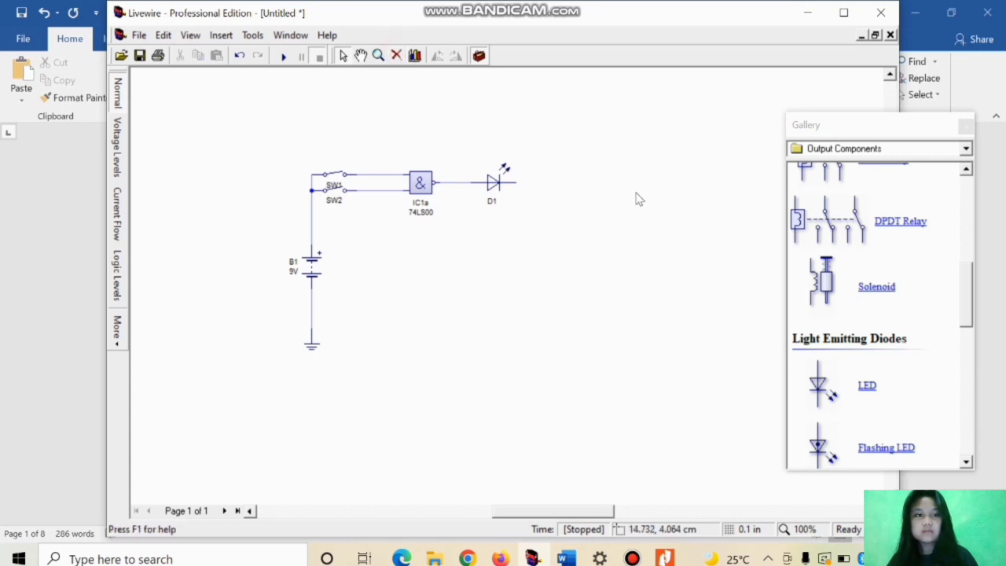
pyautogui.click(885, 151)
pyautogui.click(849, 165)
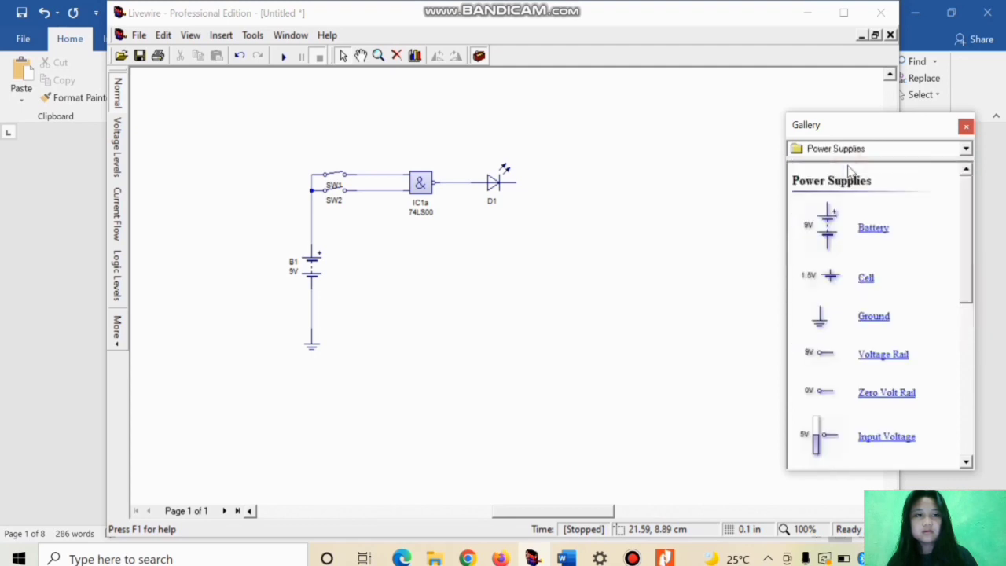
pyautogui.moveTo(871, 322); pyautogui.dragTo(521, 338)
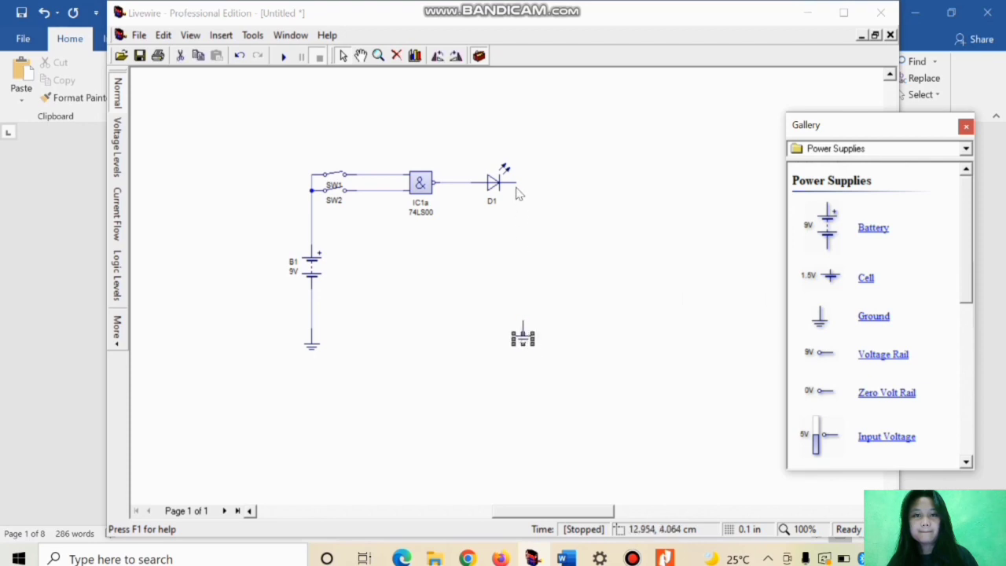
pyautogui.moveTo(516, 182)
pyautogui.mouseDown()
pyautogui.moveTo(523, 316)
pyautogui.moveTo(517, 183)
pyautogui.mouseUp()
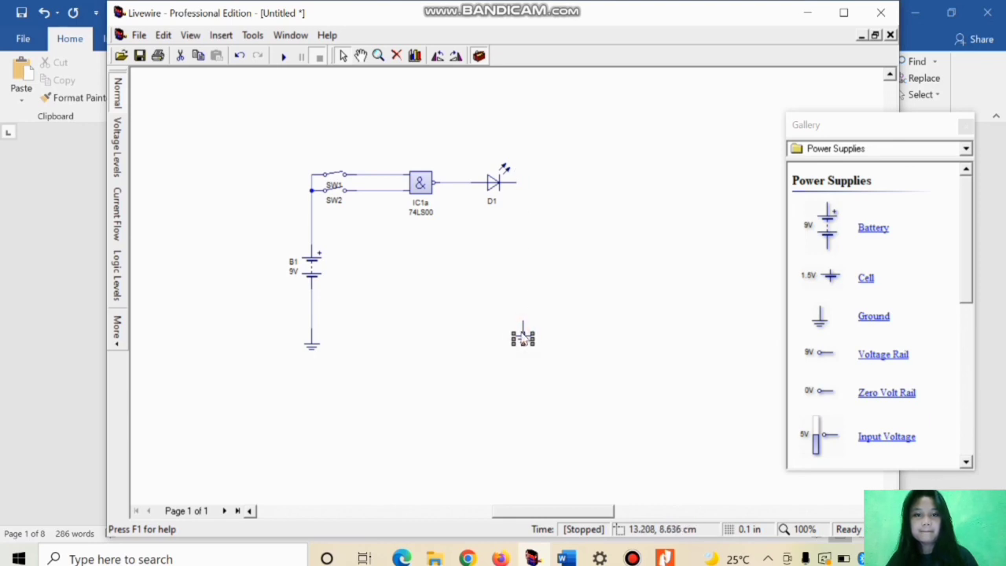
pyautogui.moveTo(518, 334); pyautogui.dragTo(516, 334)
pyautogui.moveTo(515, 179); pyautogui.dragTo(514, 323)
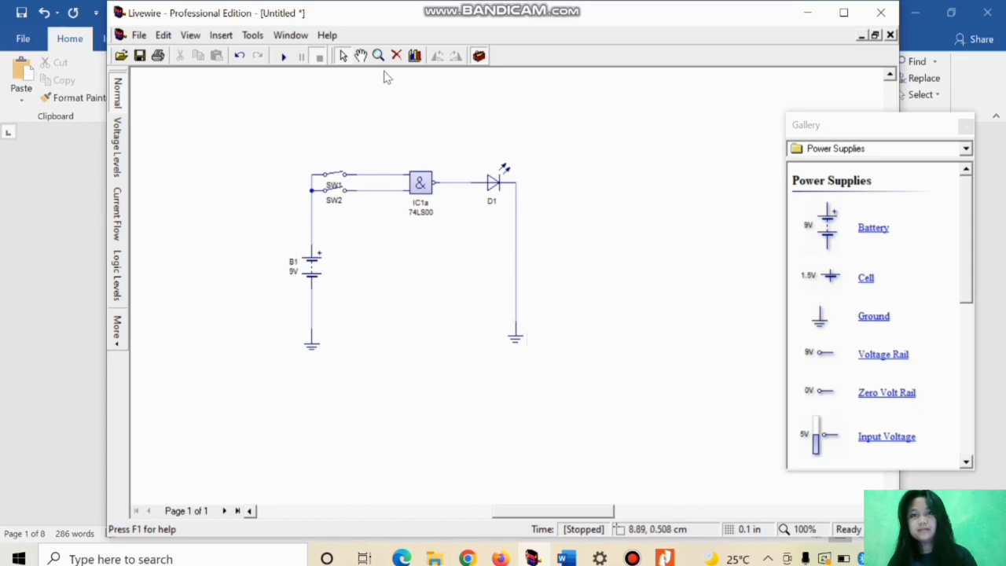
# Step: Run the simulation, test the LED output with both switches SW1 and SW2 closed, and pause the simulation
pyautogui.click(284, 56)
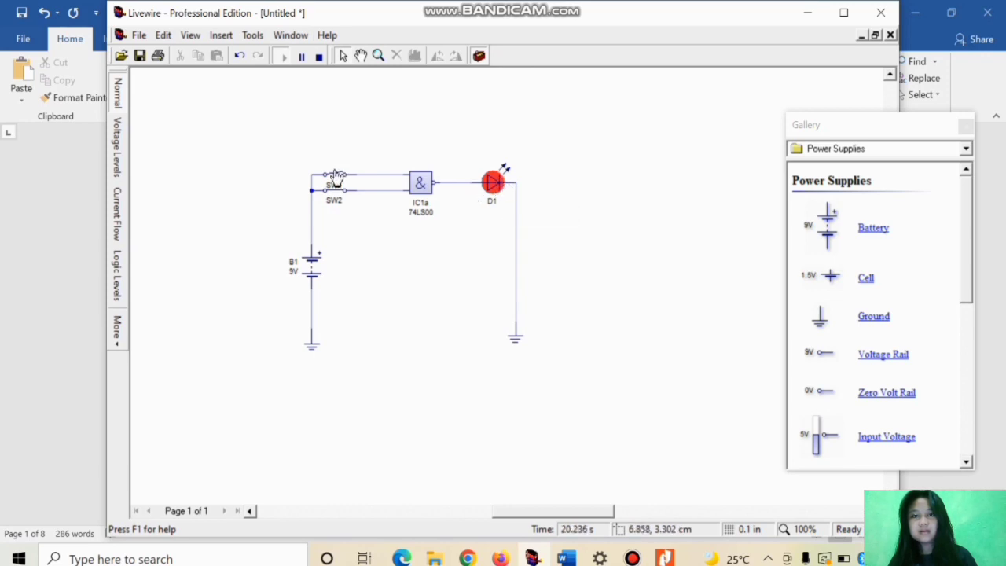
pyautogui.click(340, 180)
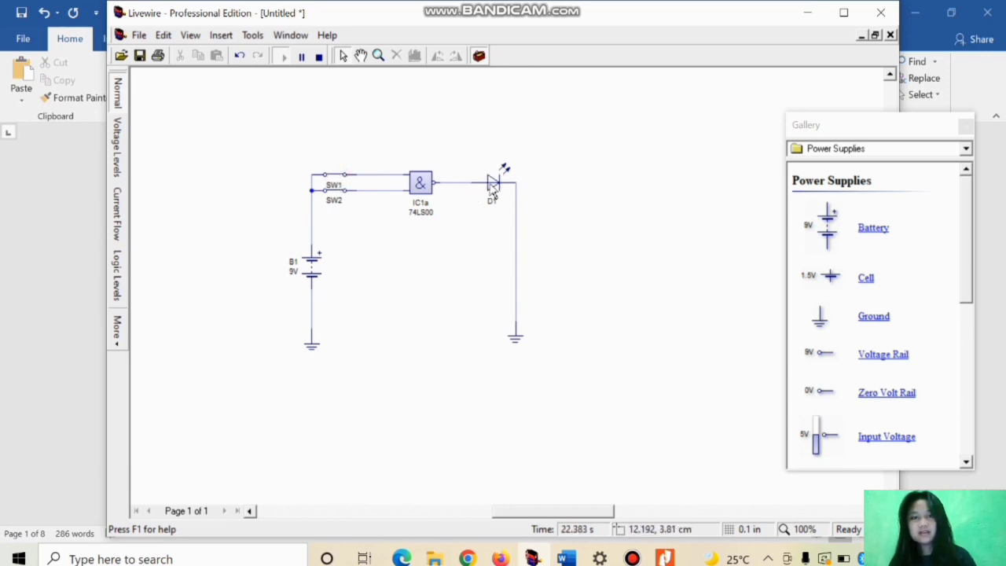
pyautogui.moveTo(492, 188)
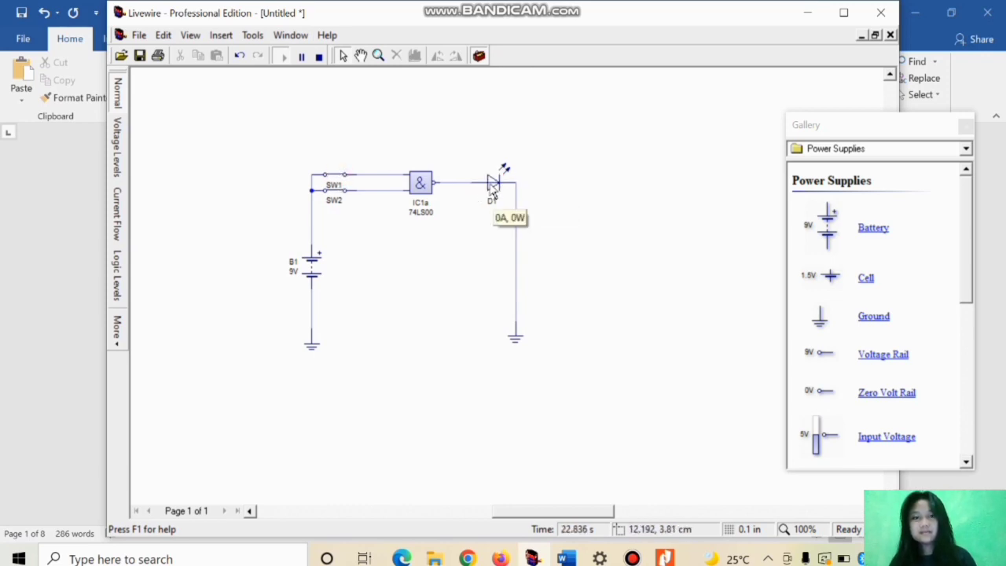
pyautogui.click(302, 58)
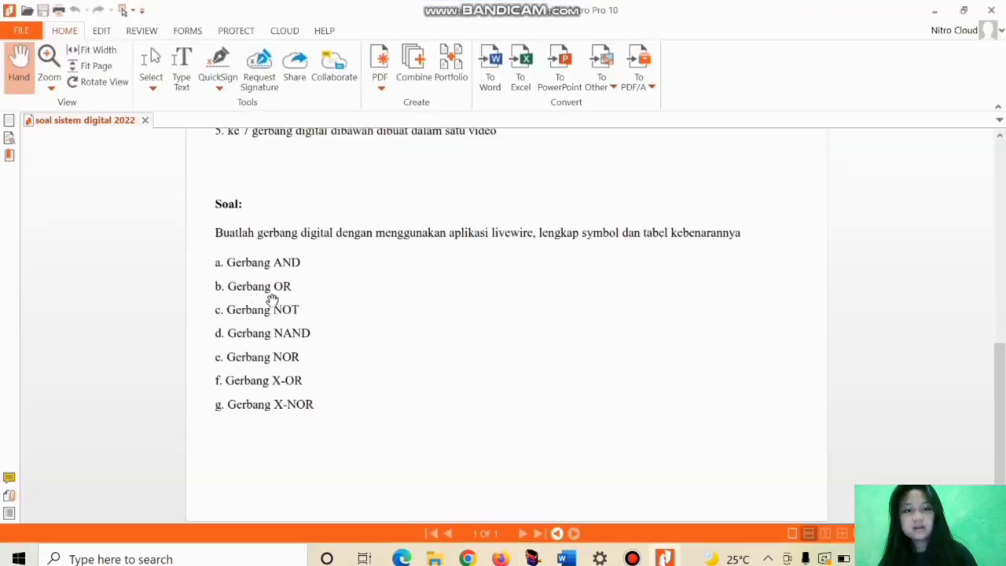
# Step: Switch to the Word document and examine the symbol and truth table in the OR gate section
pyautogui.click(566, 558)
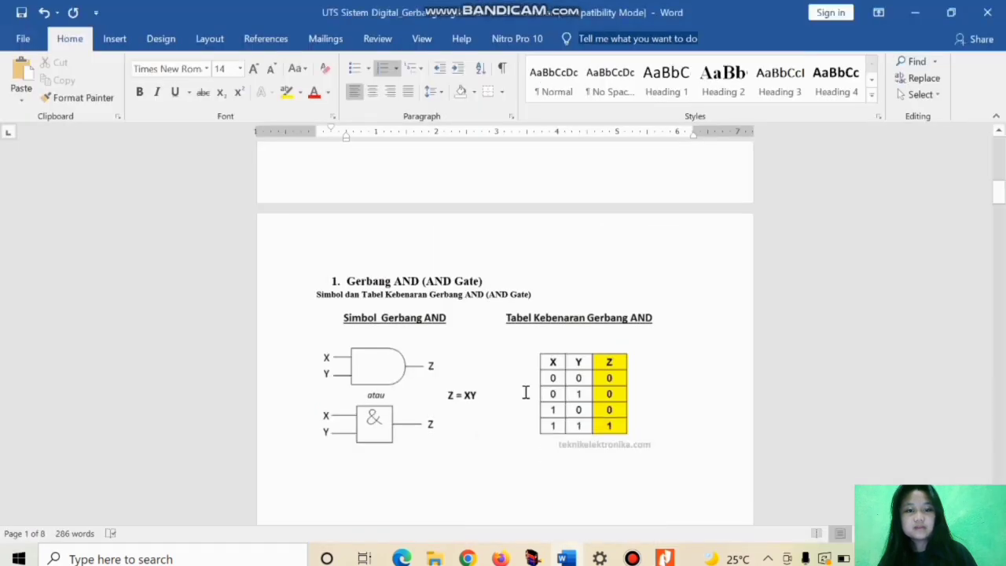
pyautogui.scroll(-10, 526, 392)
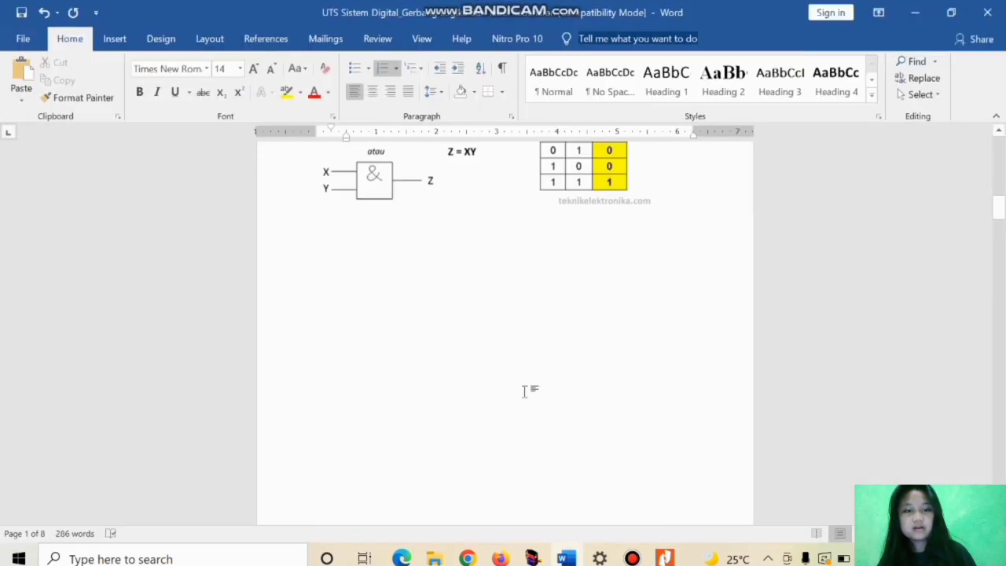
pyautogui.scroll(-6, 526, 393)
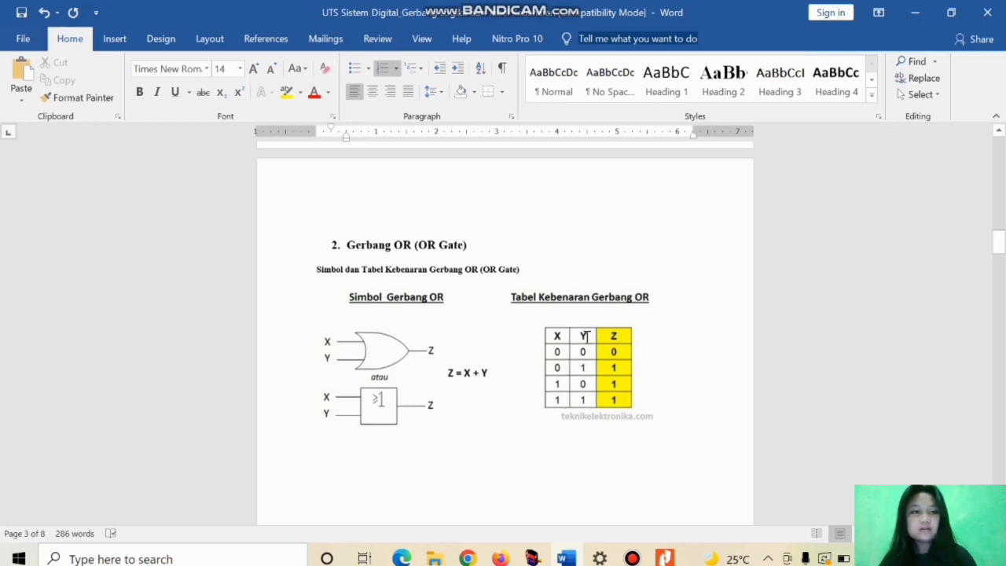
pyautogui.moveTo(643, 556)
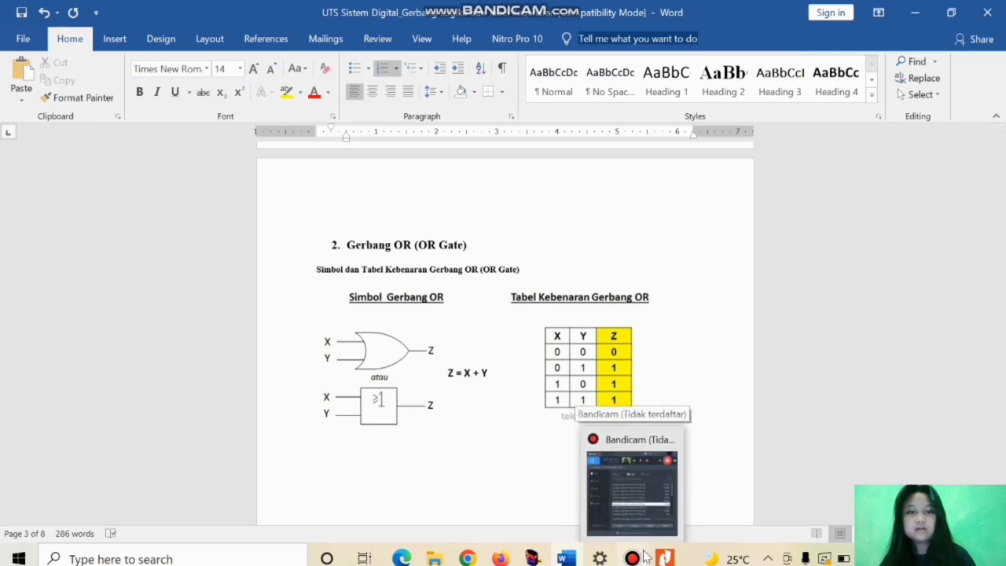
pyautogui.moveTo(535, 554)
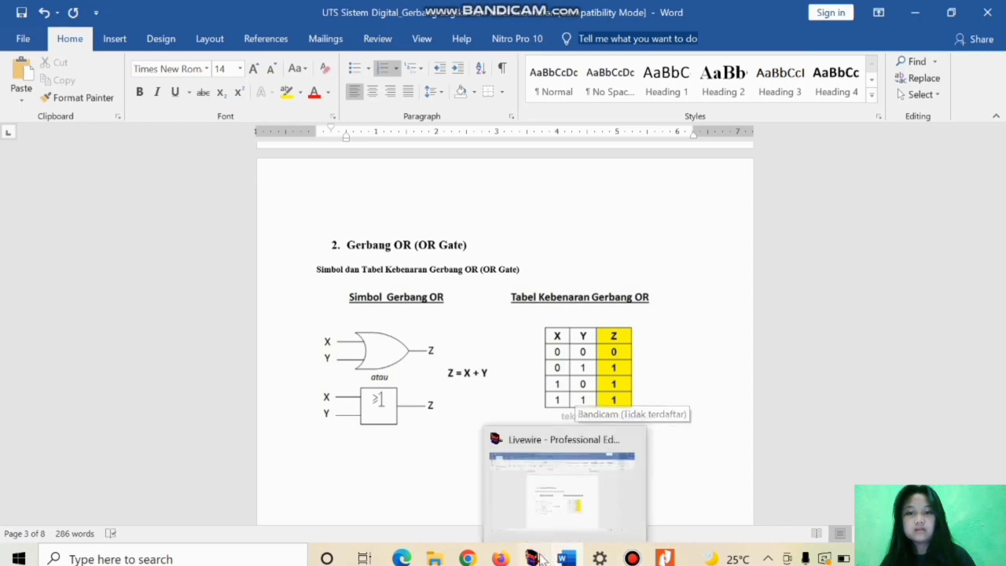
# Step: Switch to Livewire and place a 7432 Quad 2-Input OR Gate on an empty sheet area, checking its symbol against the Word document
pyautogui.click(547, 539)
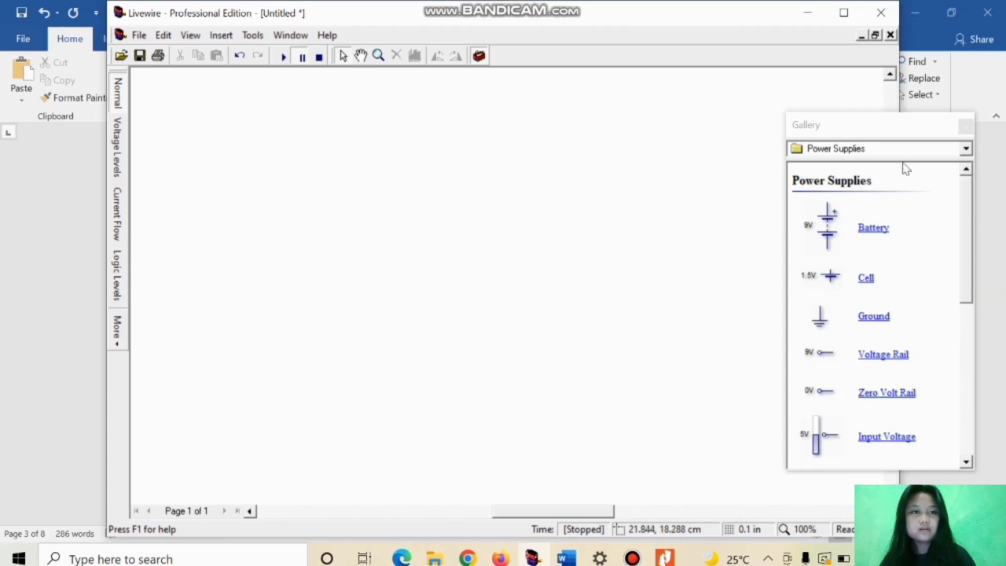
pyautogui.click(853, 148)
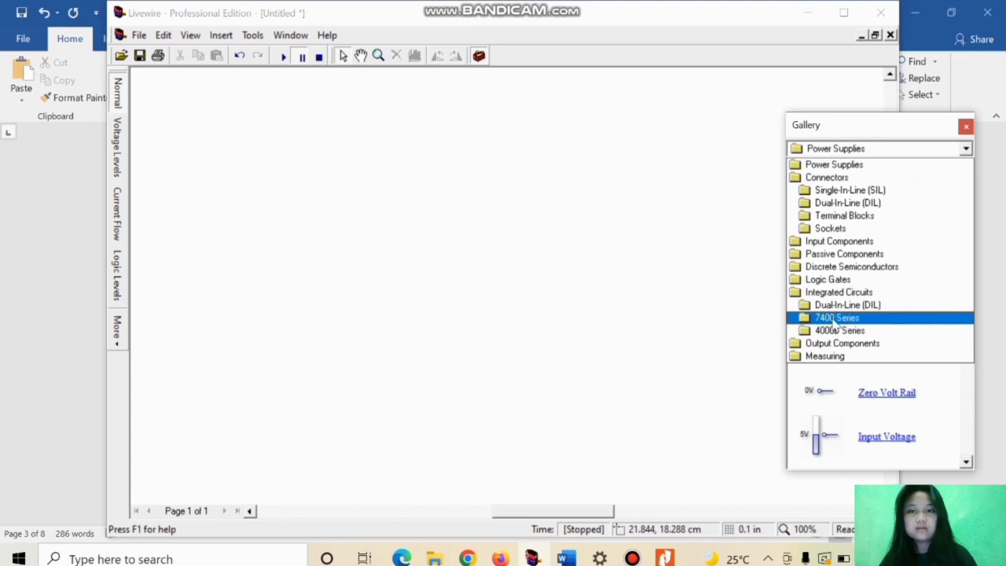
pyautogui.click(833, 318)
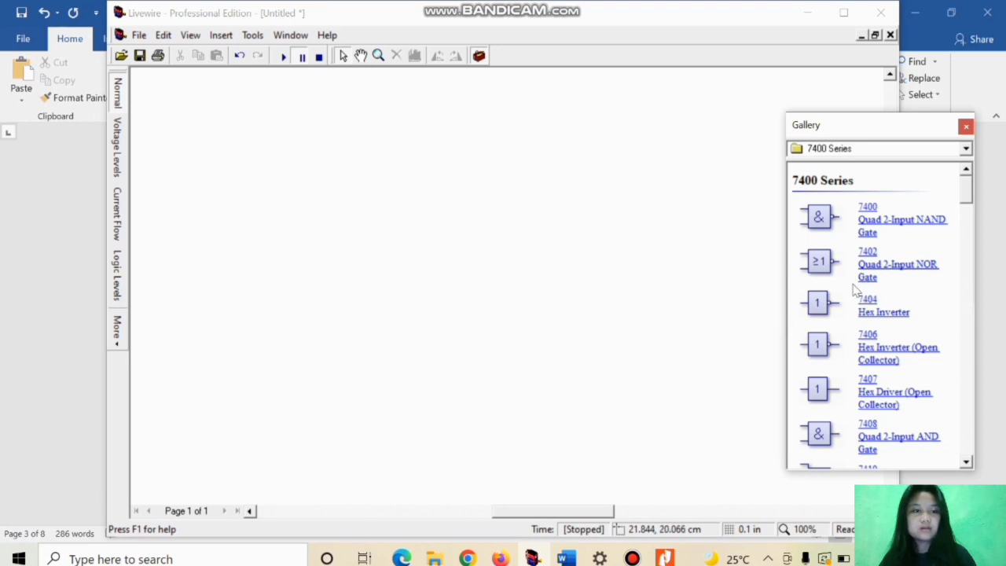
pyautogui.scroll(-6, 855, 290)
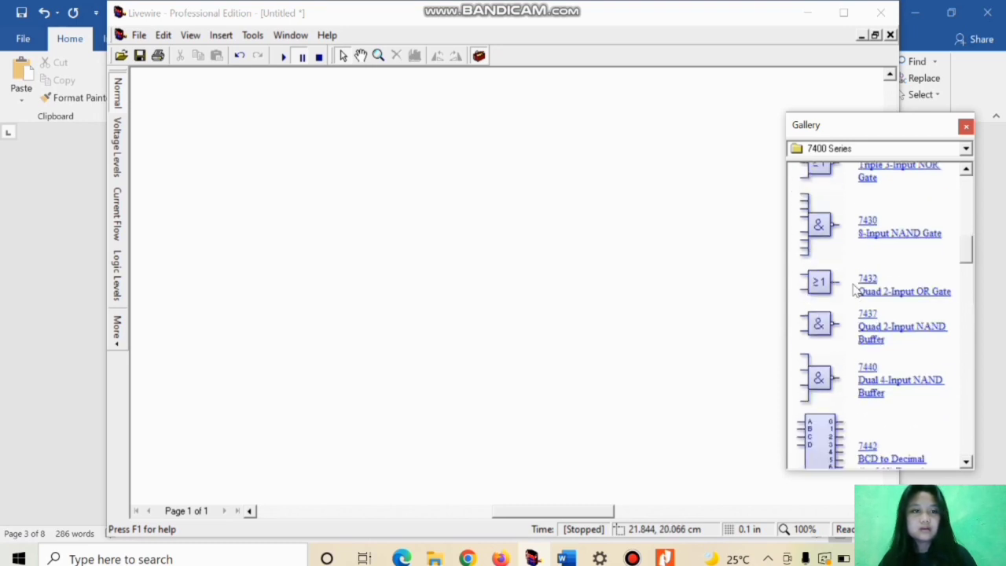
pyautogui.scroll(3, 856, 290)
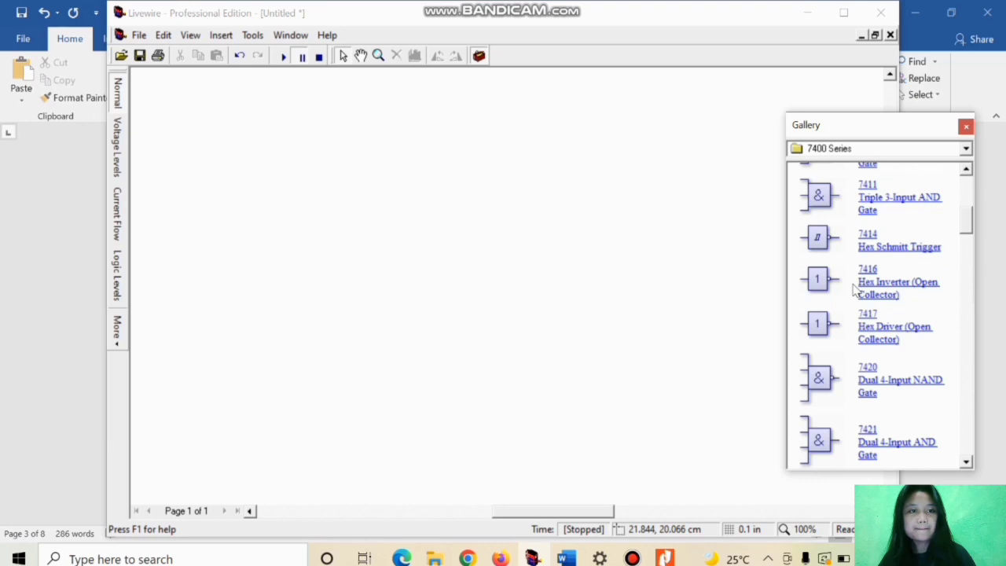
pyautogui.scroll(-1, 855, 290)
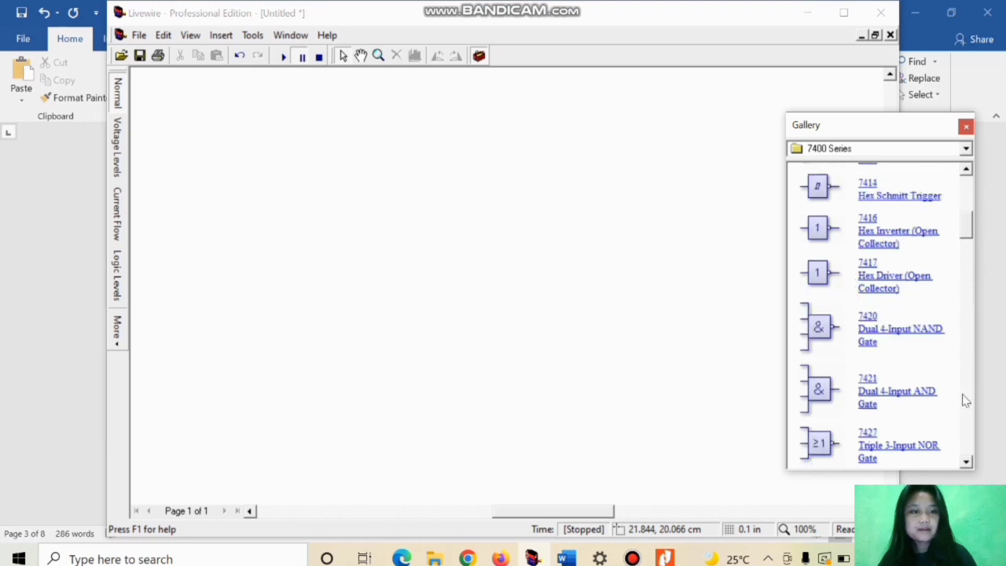
pyautogui.moveTo(967, 465); pyautogui.dragTo(967, 465)
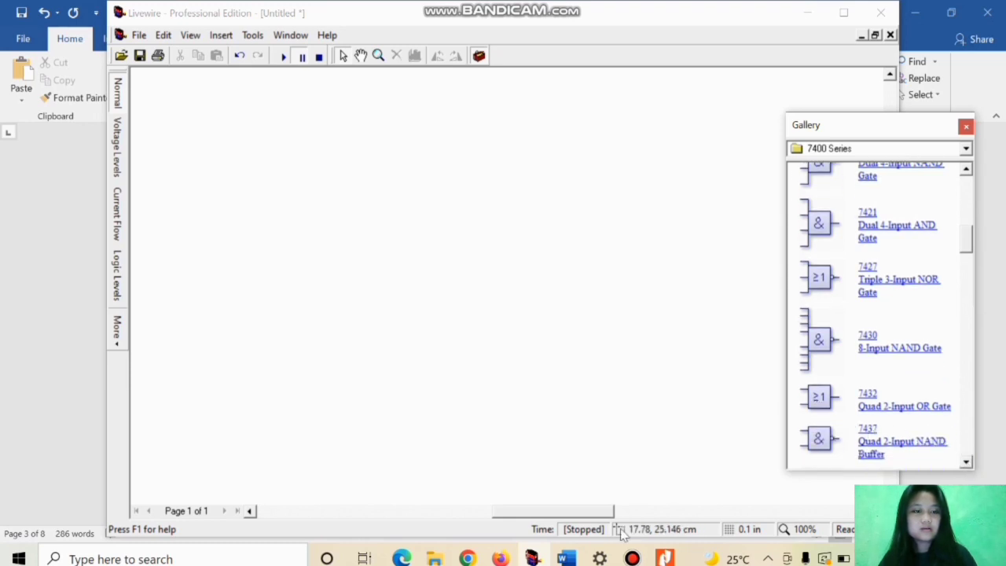
pyautogui.moveTo(564, 558)
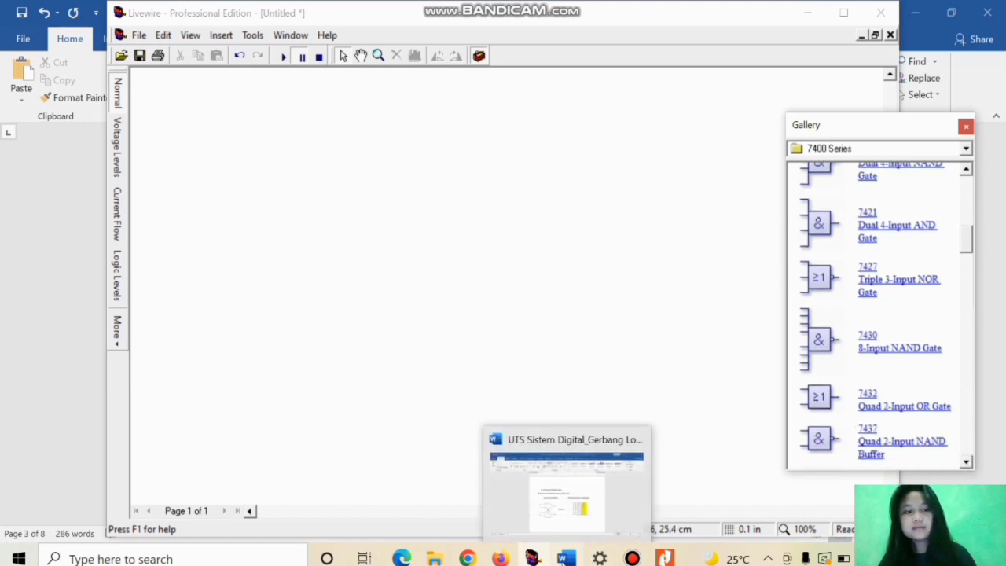
pyautogui.click(571, 507)
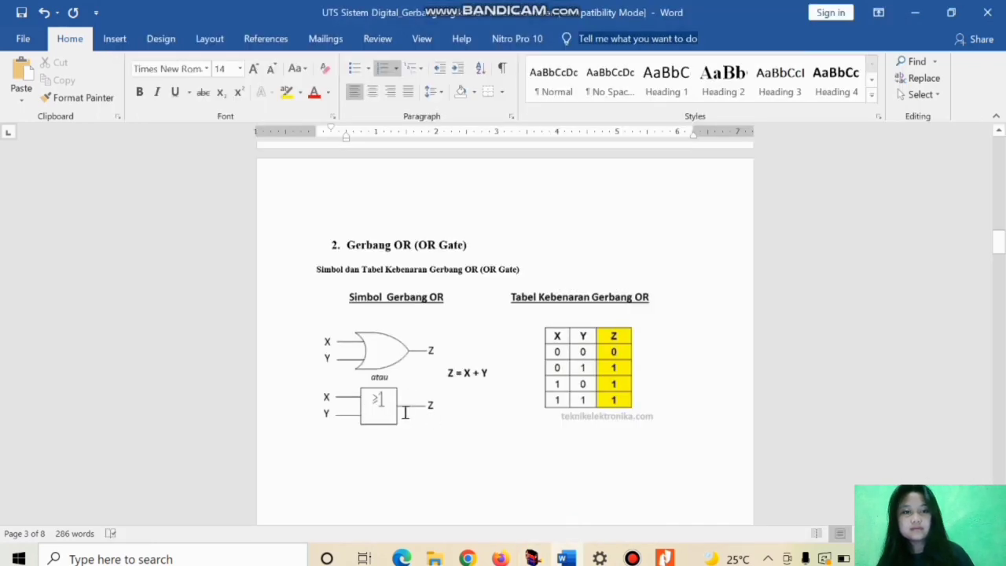
pyautogui.moveTo(537, 556)
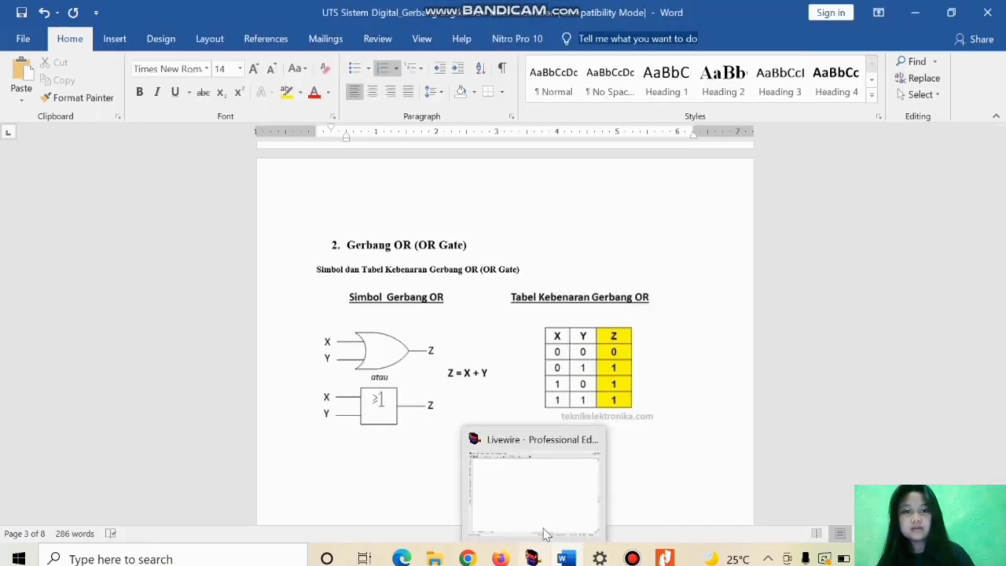
pyautogui.click(595, 487)
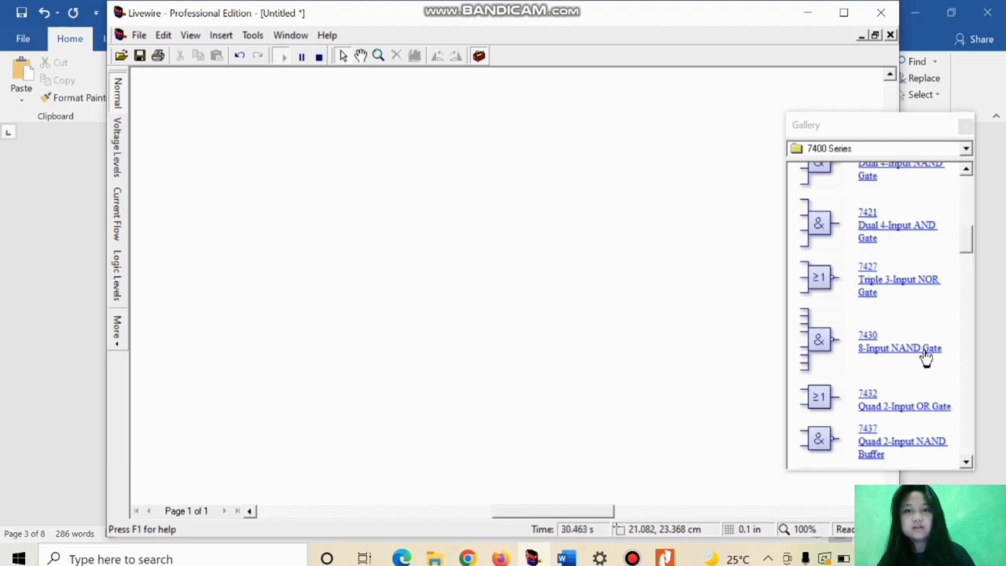
pyautogui.moveTo(818, 399); pyautogui.dragTo(482, 209)
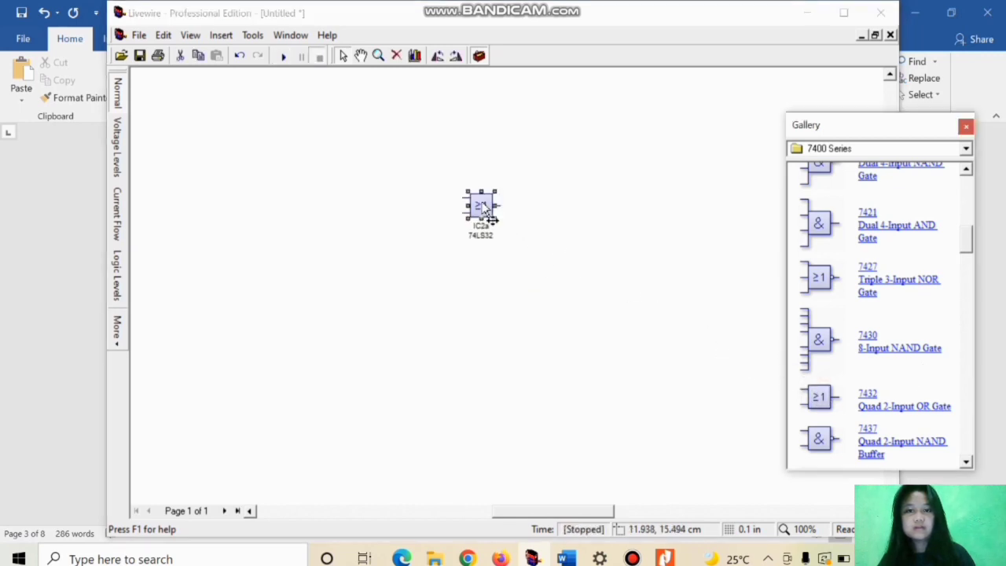
# Step: Place a 9V battery from the power supplies below and to the left of the OR gate
pyautogui.click(957, 149)
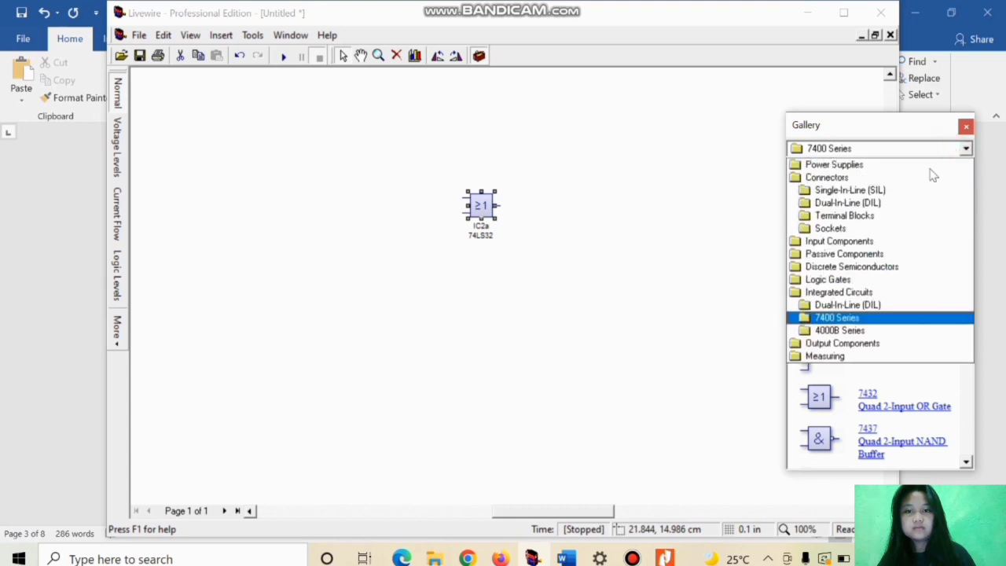
pyautogui.click(876, 163)
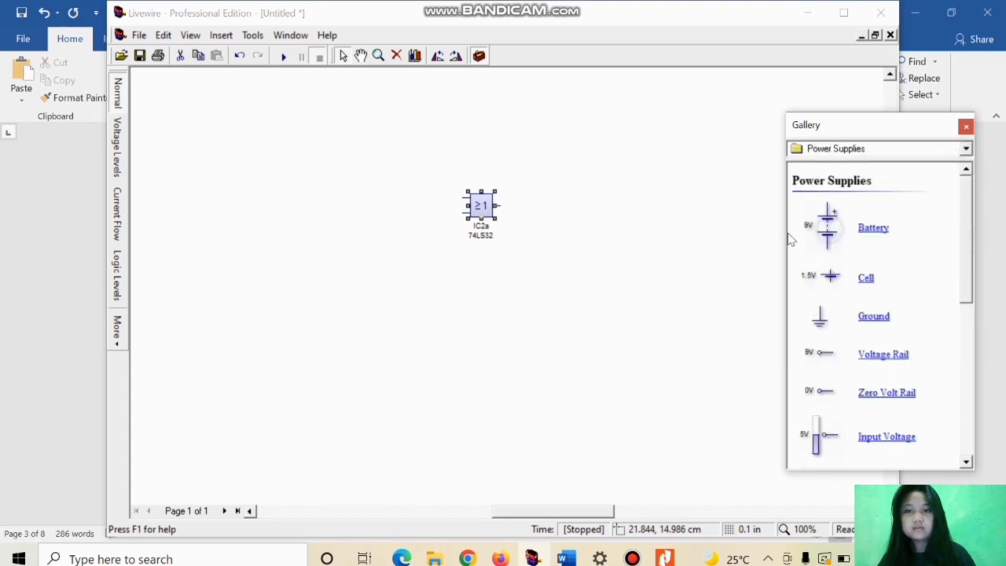
pyautogui.moveTo(827, 235); pyautogui.dragTo(655, 258)
pyautogui.moveTo(386, 303); pyautogui.dragTo(386, 305)
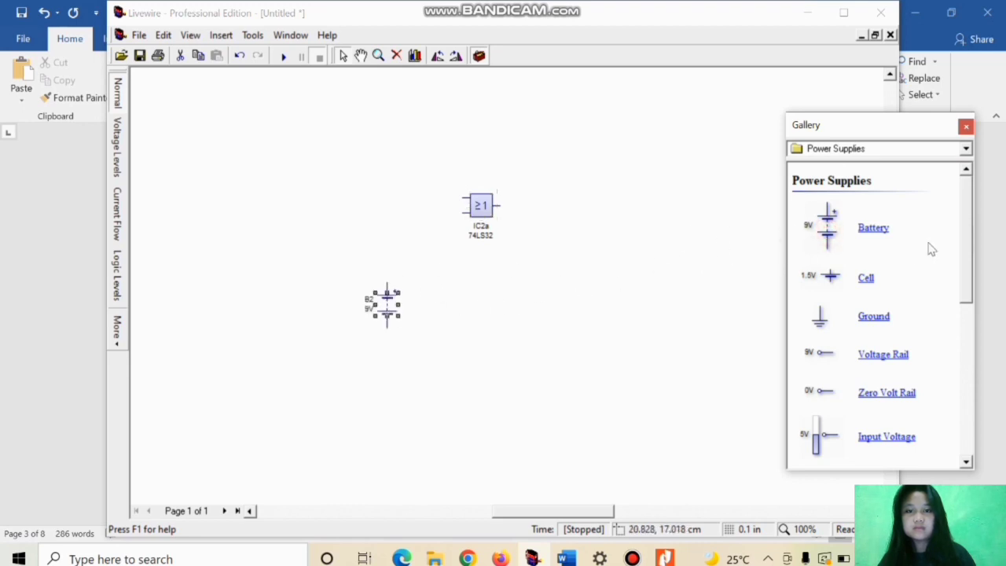
# Step: Place two ground symbols, one directly below the battery and one below and to the right of the OR gate
pyautogui.rightClick(822, 328)
pyautogui.click(869, 315)
pyautogui.moveTo(503, 372); pyautogui.dragTo(393, 389)
pyautogui.moveTo(882, 316); pyautogui.dragTo(596, 376)
pyautogui.moveTo(510, 374); pyautogui.dragTo(509, 376)
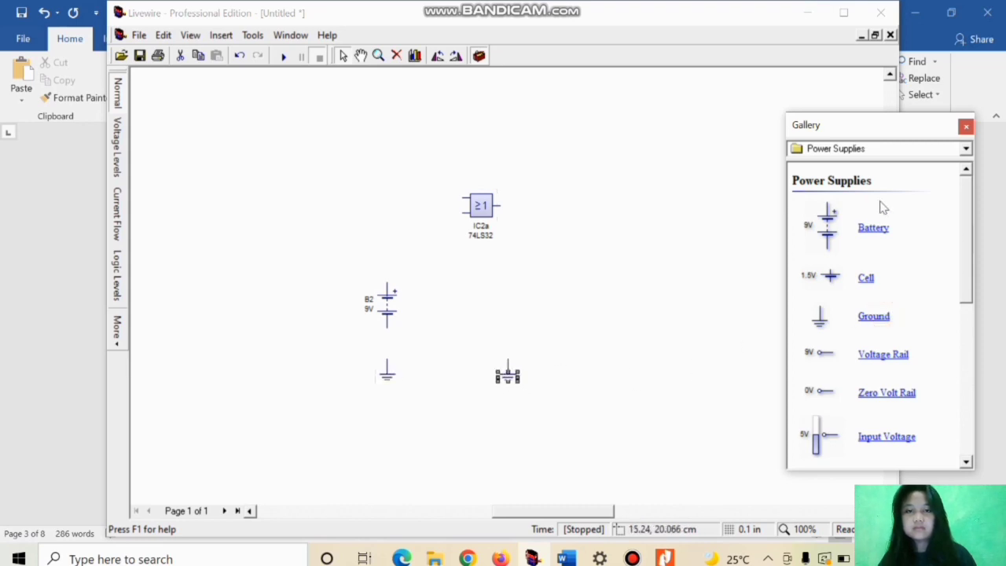
# Step: Place two SPST switches from the input components left of the OR gate, one level with each gate input
pyautogui.click(886, 153)
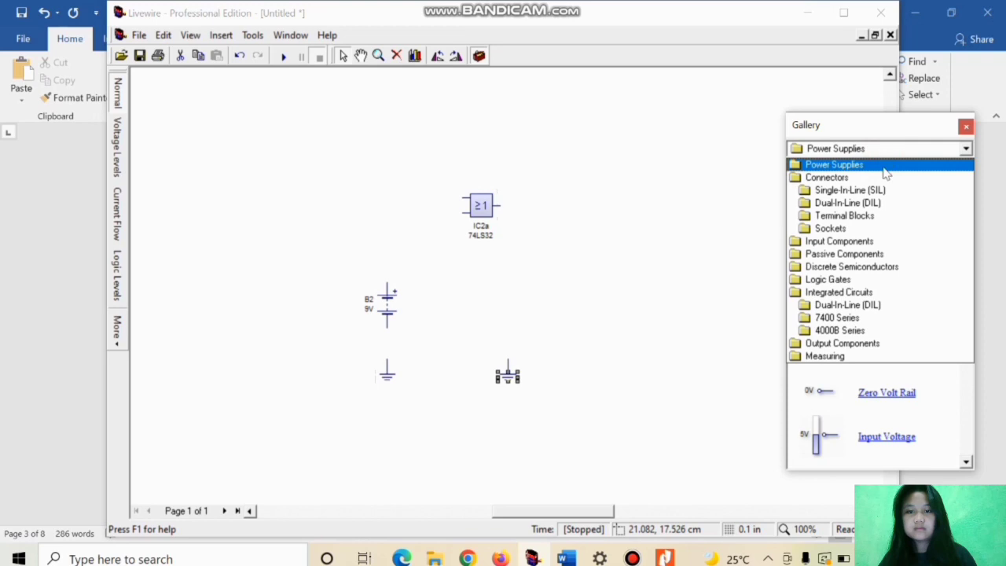
pyautogui.click(848, 241)
pyautogui.moveTo(875, 299); pyautogui.dragTo(396, 202)
pyautogui.click(393, 206)
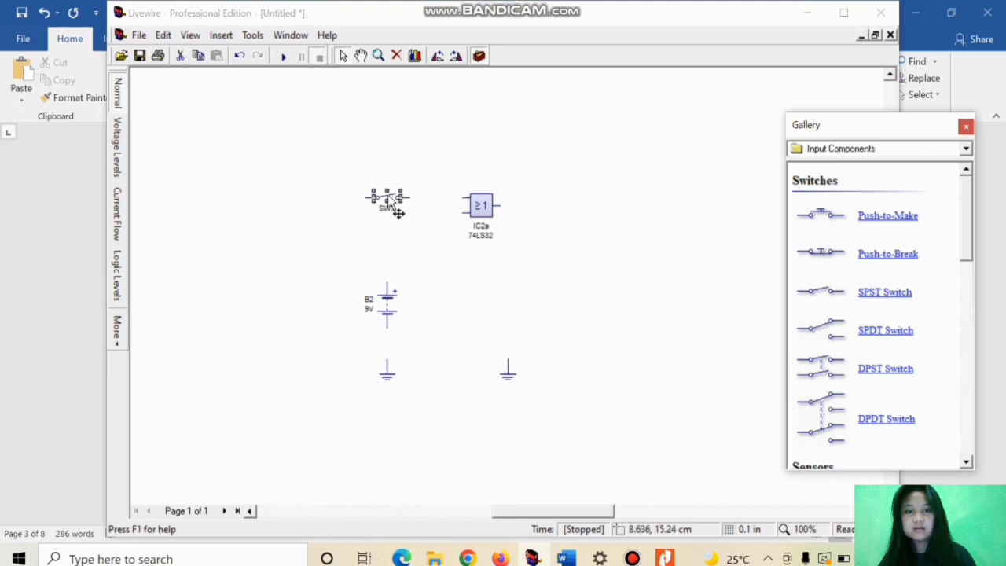
pyautogui.moveTo(897, 300); pyautogui.dragTo(393, 213)
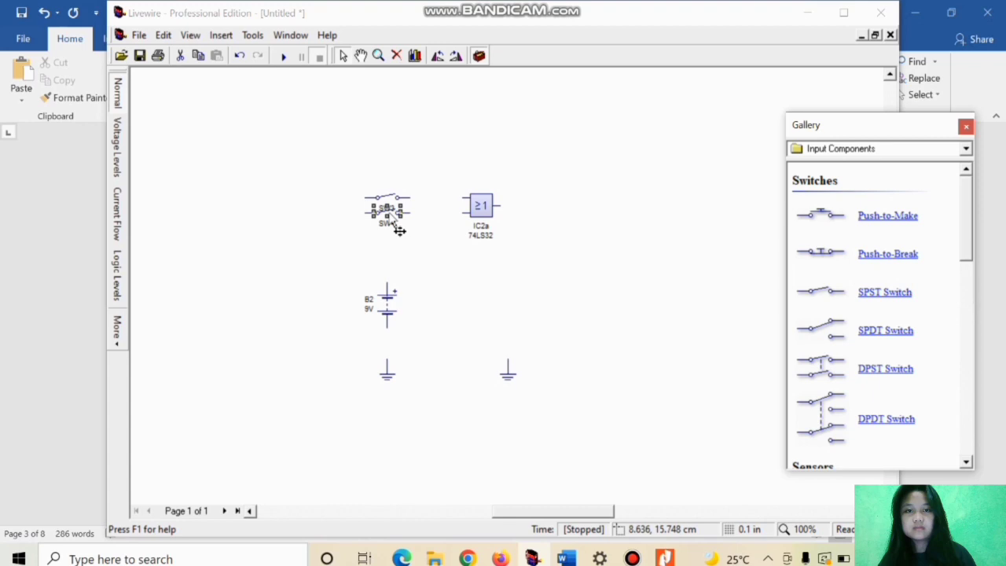
# Step: Place an LED from the output components' Light Emitting Diodes to the right of the OR gate
pyautogui.click(896, 150)
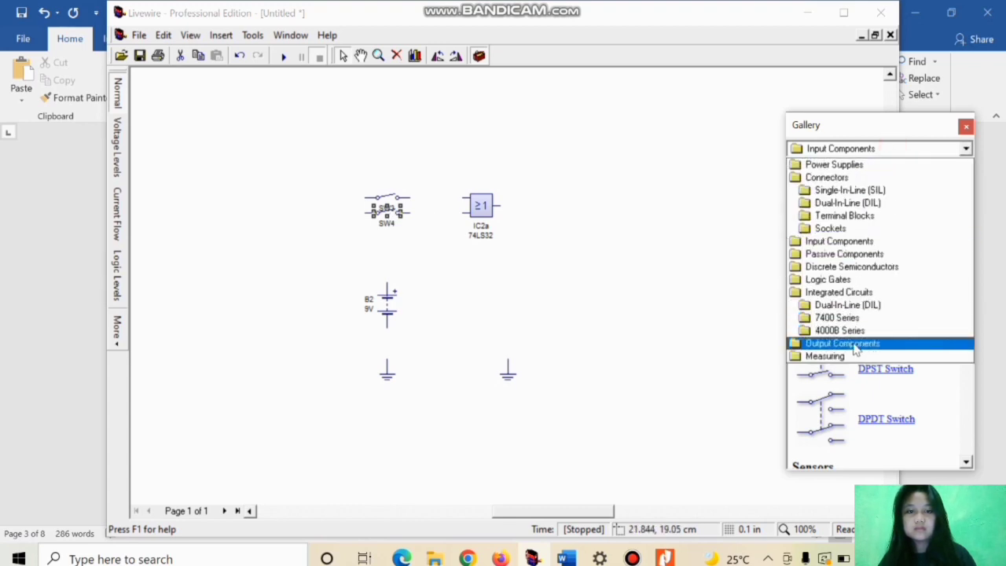
pyautogui.click(855, 346)
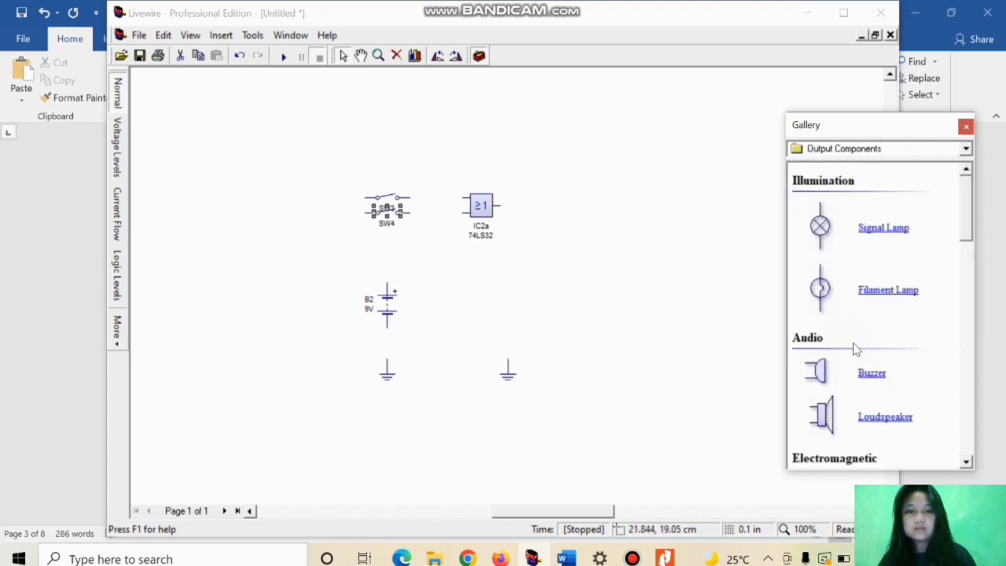
pyautogui.click(966, 464)
pyautogui.click(968, 465)
pyautogui.click(968, 465)
pyautogui.click(968, 464)
pyautogui.click(968, 464)
pyautogui.click(968, 464)
pyautogui.click(967, 465)
pyautogui.click(968, 465)
pyautogui.click(967, 465)
pyautogui.click(968, 465)
pyautogui.click(967, 464)
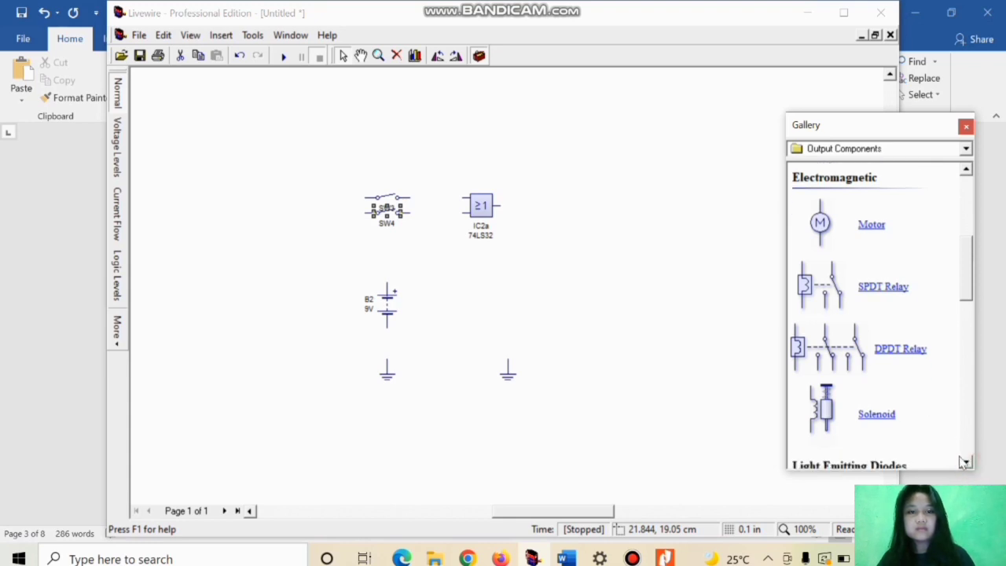
pyautogui.click(971, 461)
pyautogui.click(971, 461)
pyautogui.click(971, 460)
pyautogui.click(971, 460)
pyautogui.click(971, 460)
pyautogui.click(971, 460)
pyautogui.click(971, 461)
pyautogui.click(971, 460)
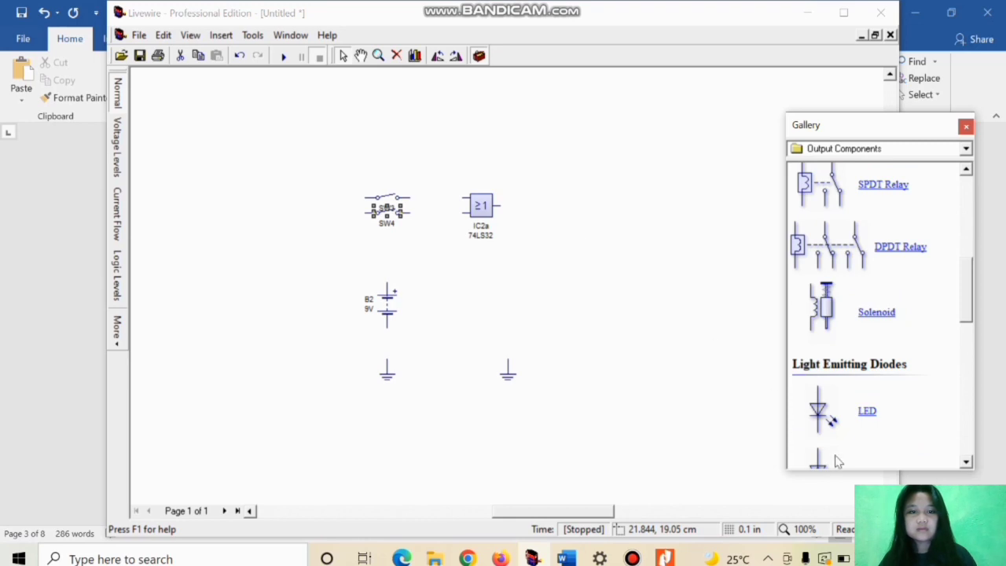
pyautogui.rightClick(827, 409)
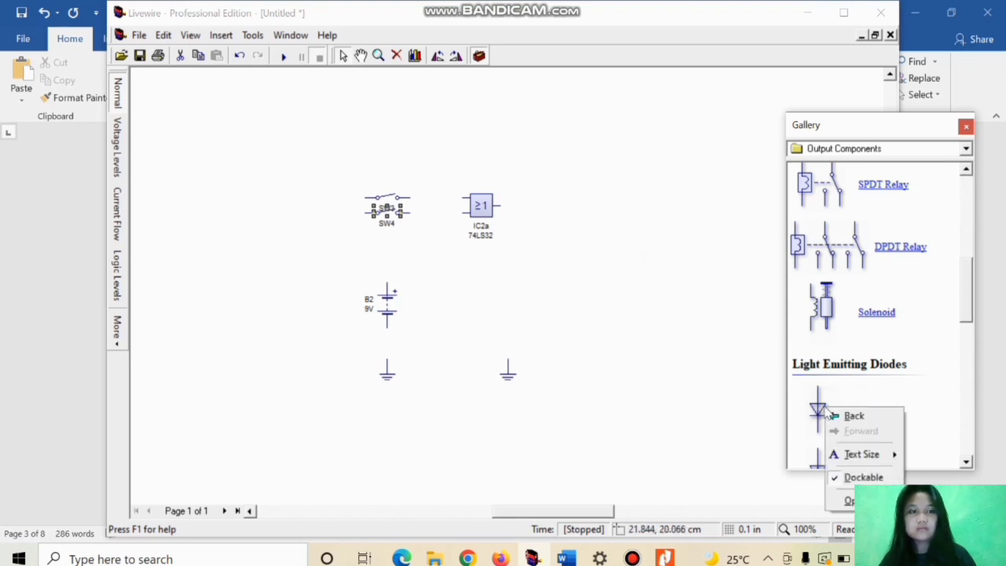
pyautogui.click(820, 407)
pyautogui.moveTo(823, 407); pyautogui.dragTo(553, 241)
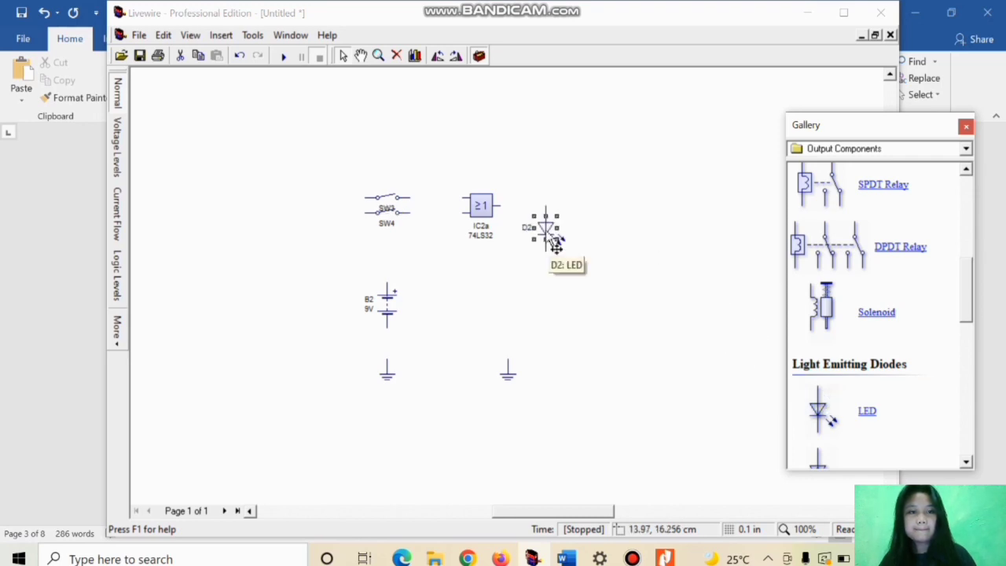
# Step: Wire SW3 to the OR gate's upper input and SW4 to its lower input
pyautogui.click(408, 198)
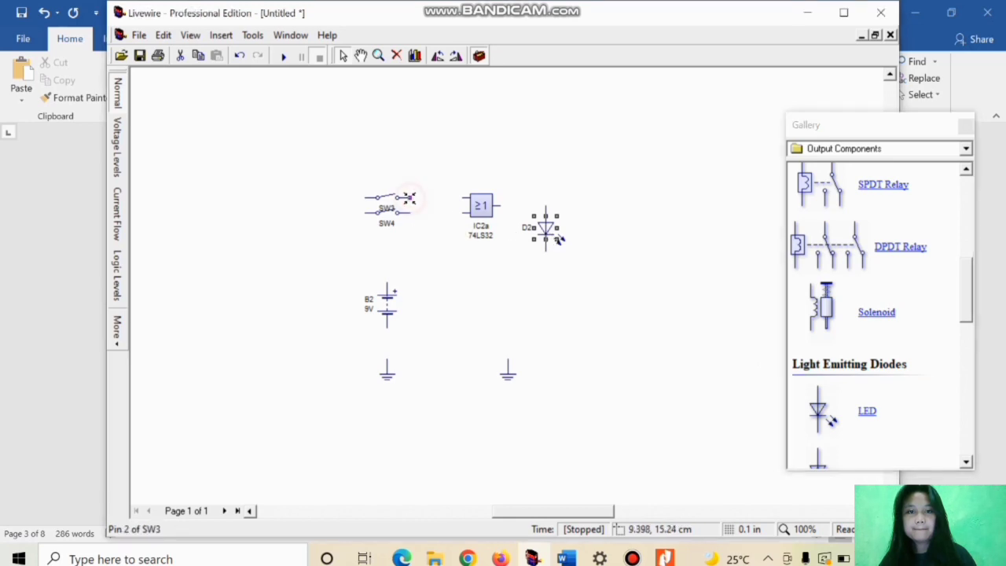
pyautogui.rightClick(407, 197)
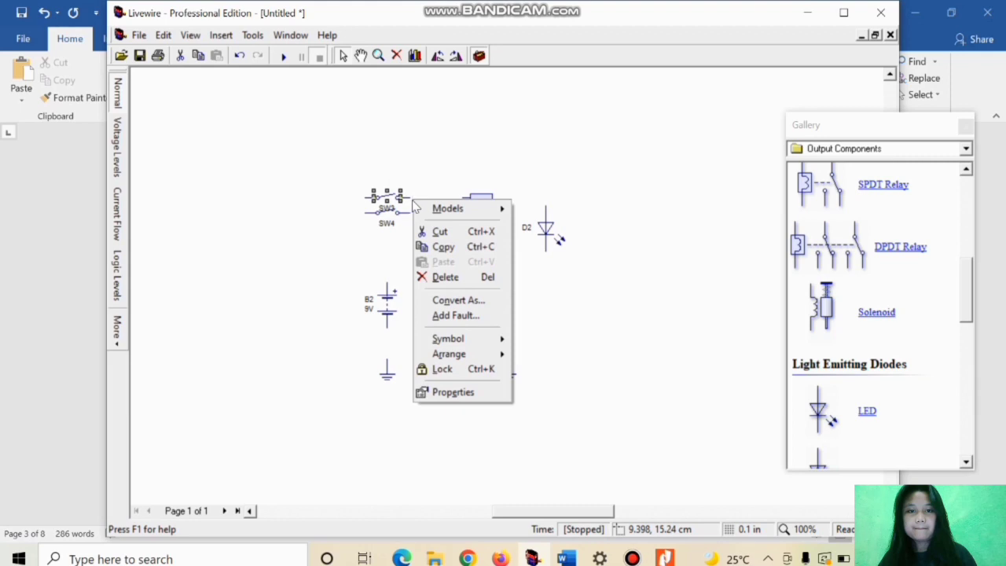
pyautogui.click(408, 198)
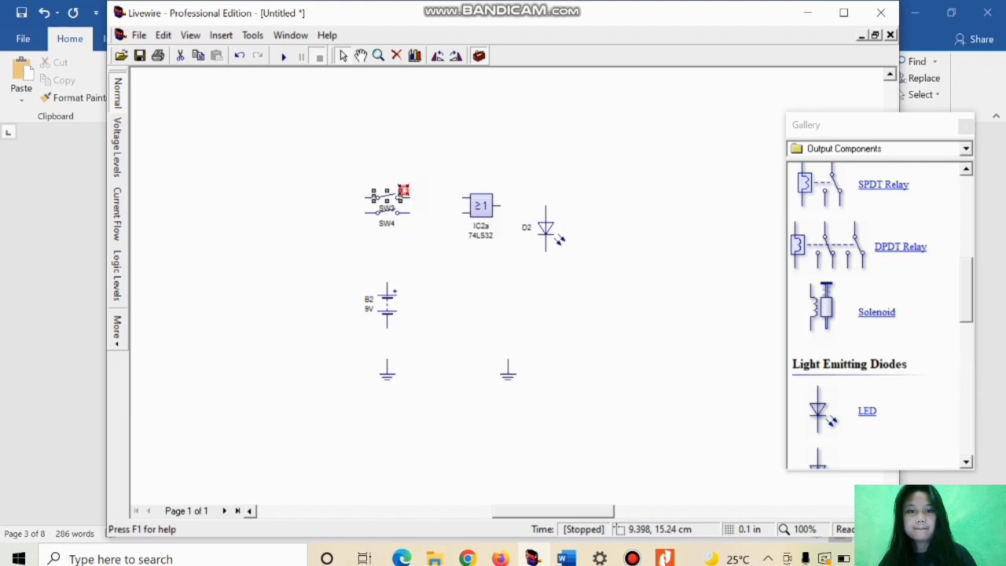
pyautogui.click(463, 198)
pyautogui.click(408, 212)
pyautogui.click(463, 212)
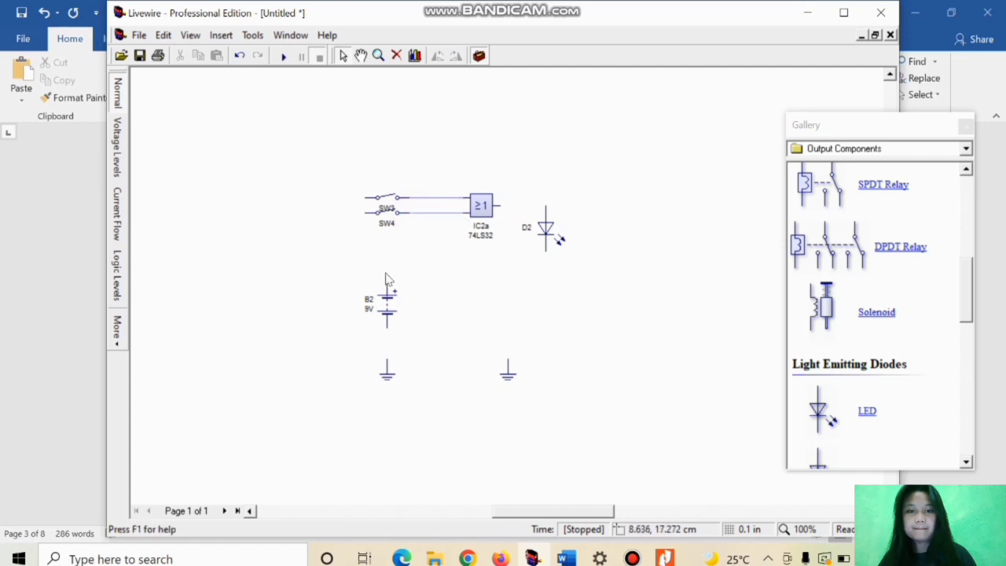
# Step: Align the battery under the free ends of SW3 and SW4 and wire its positive terminal to both switches
pyautogui.click(387, 299)
pyautogui.moveTo(350, 294); pyautogui.dragTo(364, 293)
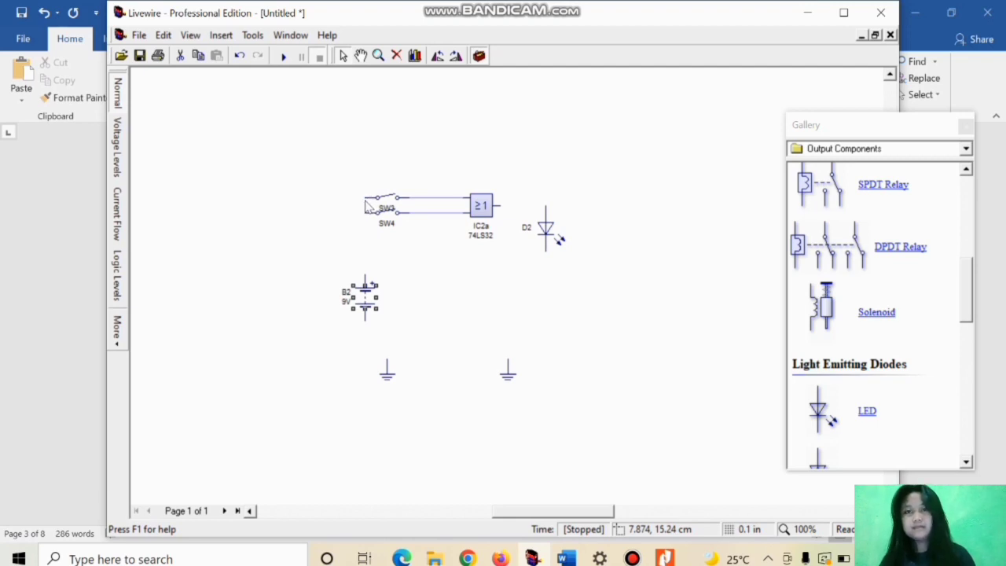
pyautogui.moveTo(365, 198); pyautogui.dragTo(365, 280)
# Step: Move the left ground directly beneath the battery and wire it to the battery's negative terminal
pyautogui.click(393, 383)
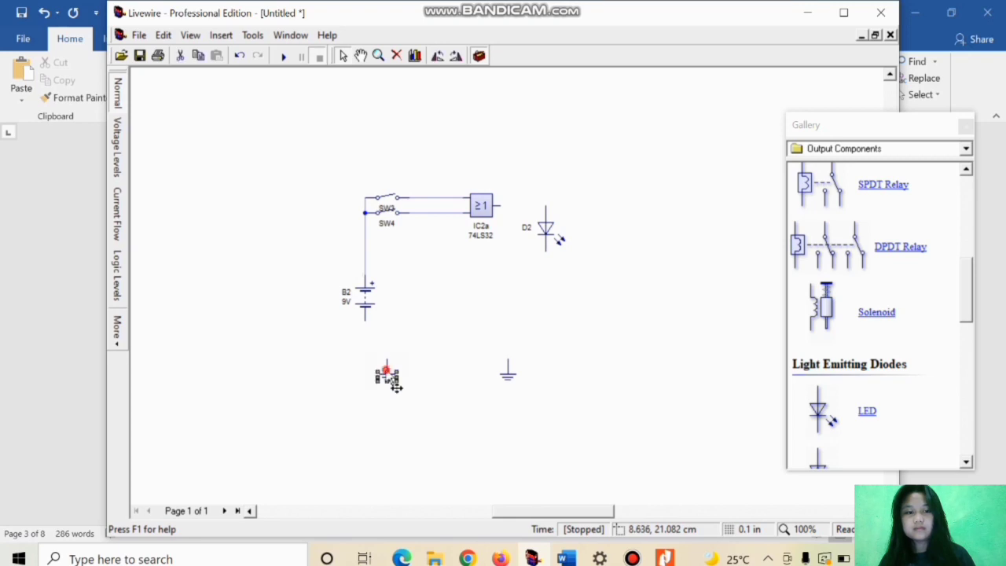
pyautogui.moveTo(363, 367); pyautogui.dragTo(363, 368)
pyautogui.moveTo(363, 318); pyautogui.dragTo(364, 361)
# Step: Shift LED D2 farther right and wire the OR gate's output to its upper pin
pyautogui.moveTo(554, 240); pyautogui.dragTo(577, 243)
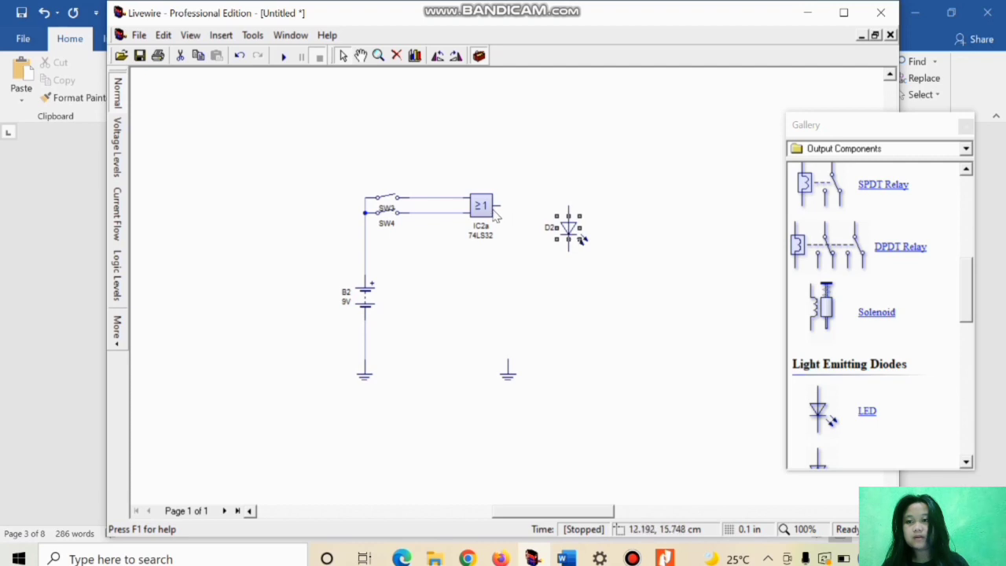
pyautogui.moveTo(499, 206); pyautogui.dragTo(567, 206)
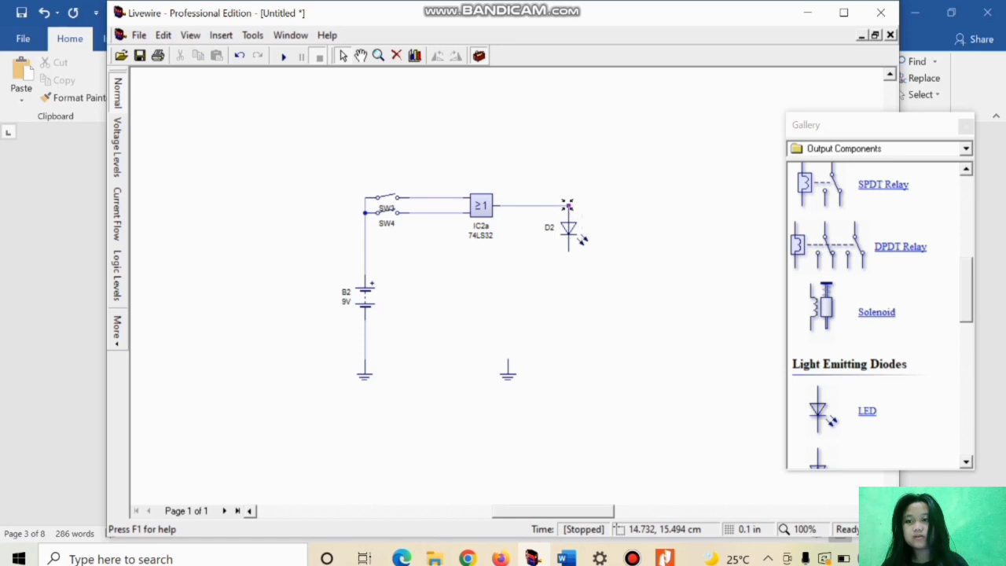
# Step: Move the remaining ground beneath LED D2 and wire it to the LED's lower pin
pyautogui.click(510, 371)
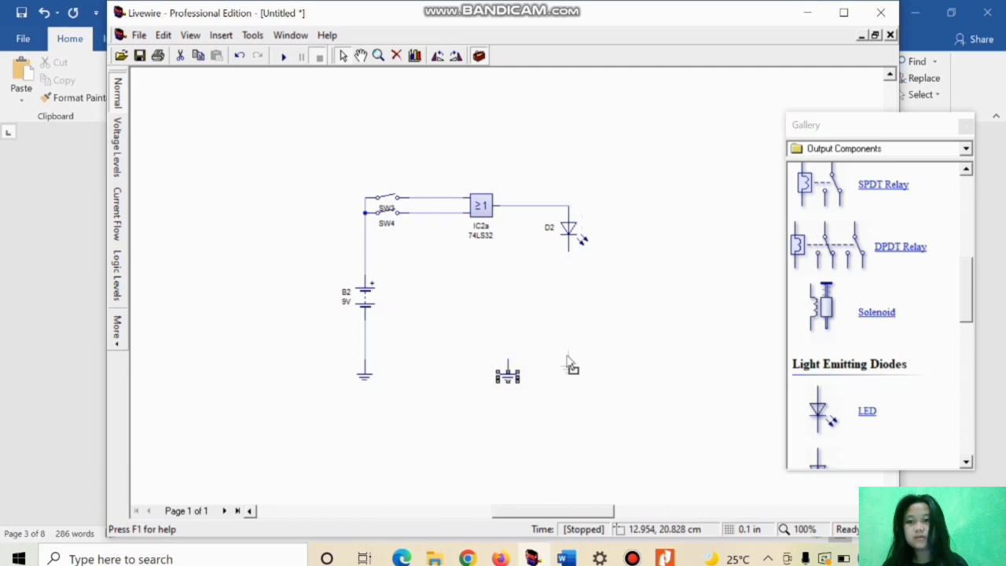
pyautogui.moveTo(568, 360); pyautogui.dragTo(569, 363)
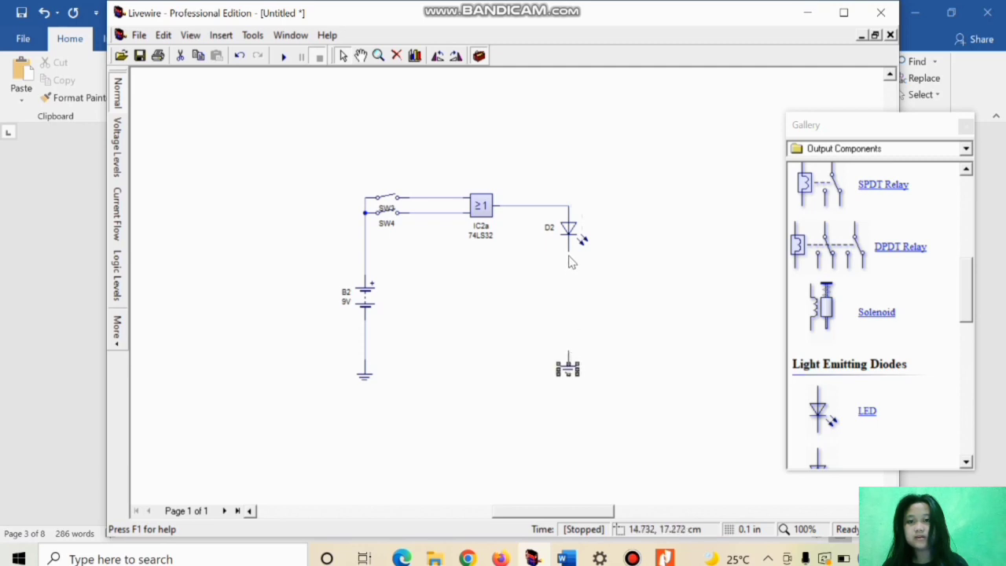
pyautogui.moveTo(567, 249); pyautogui.dragTo(568, 352)
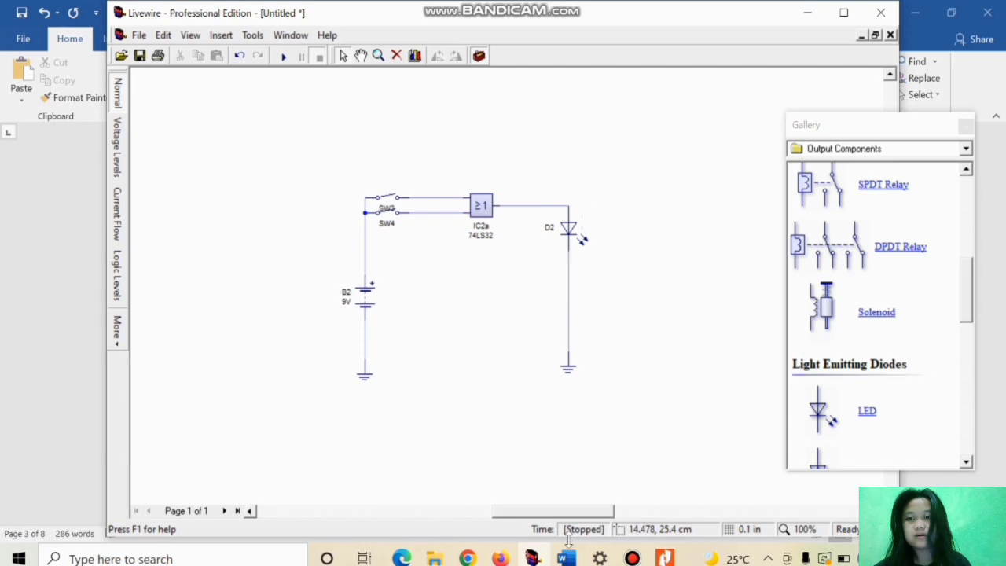
# Step: Switch to the Word document, review the OR gate truth table, and return to Livewire
pyautogui.moveTo(566, 559)
pyautogui.click(565, 509)
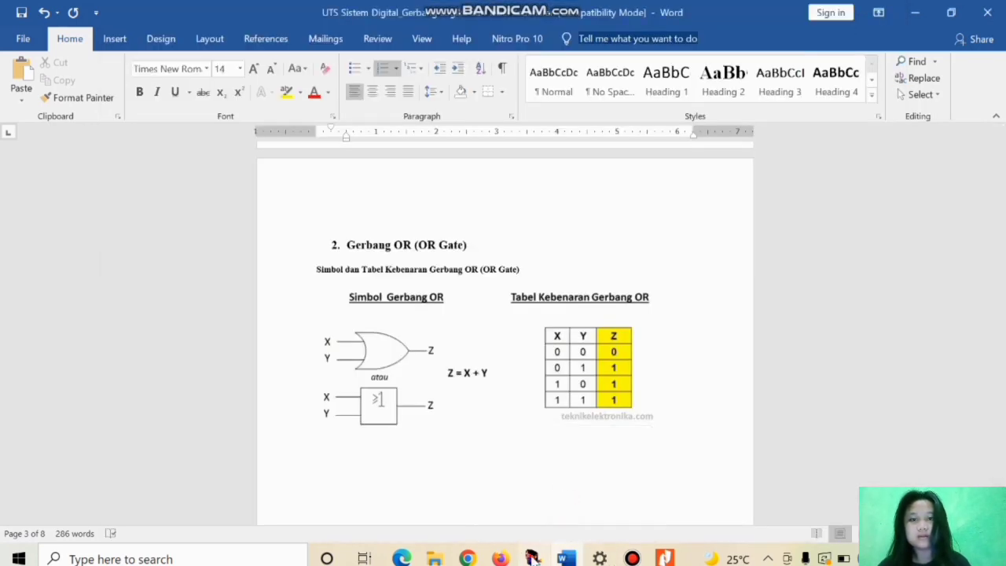
pyautogui.moveTo(532, 559)
pyautogui.click(530, 499)
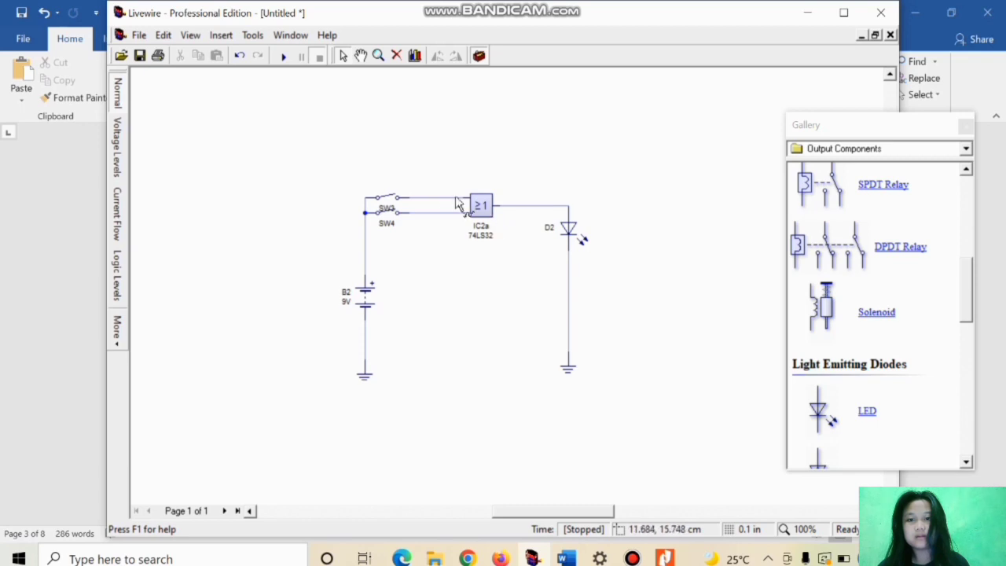
# Step: Run the simulation with only SW4 closed and compare the LED output with the OR truth table in Word
pyautogui.click(285, 56)
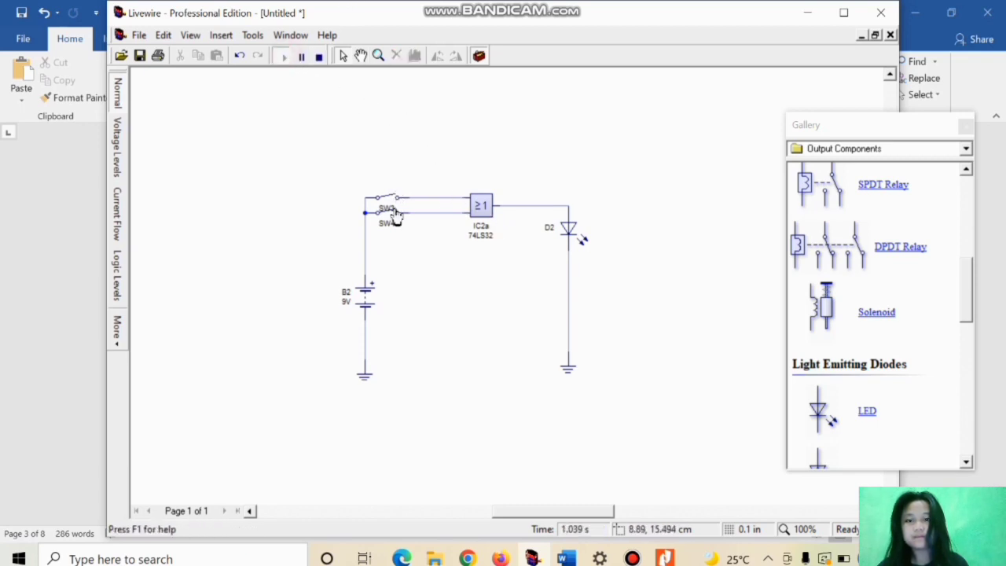
pyautogui.click(395, 212)
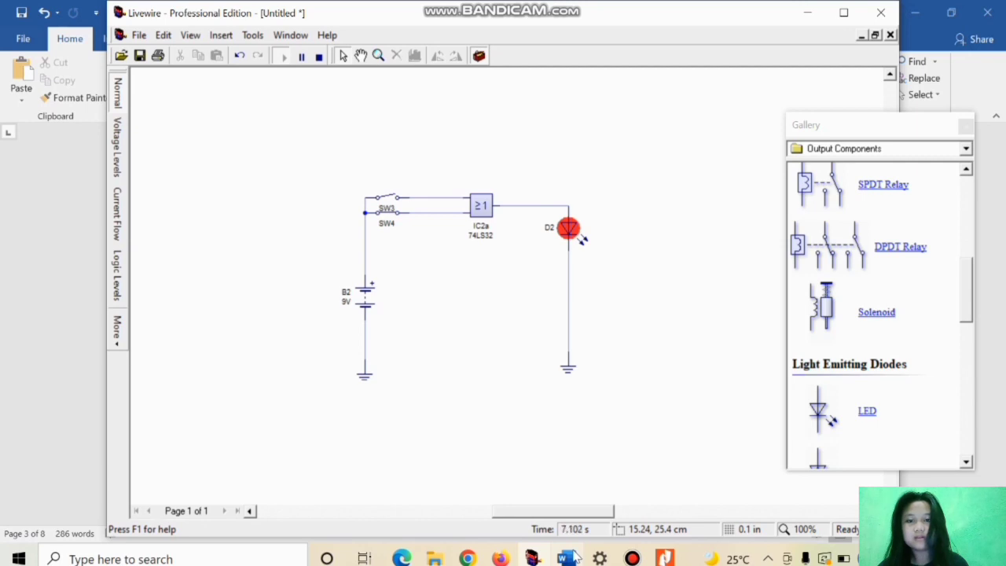
pyautogui.moveTo(575, 557)
pyautogui.click(573, 507)
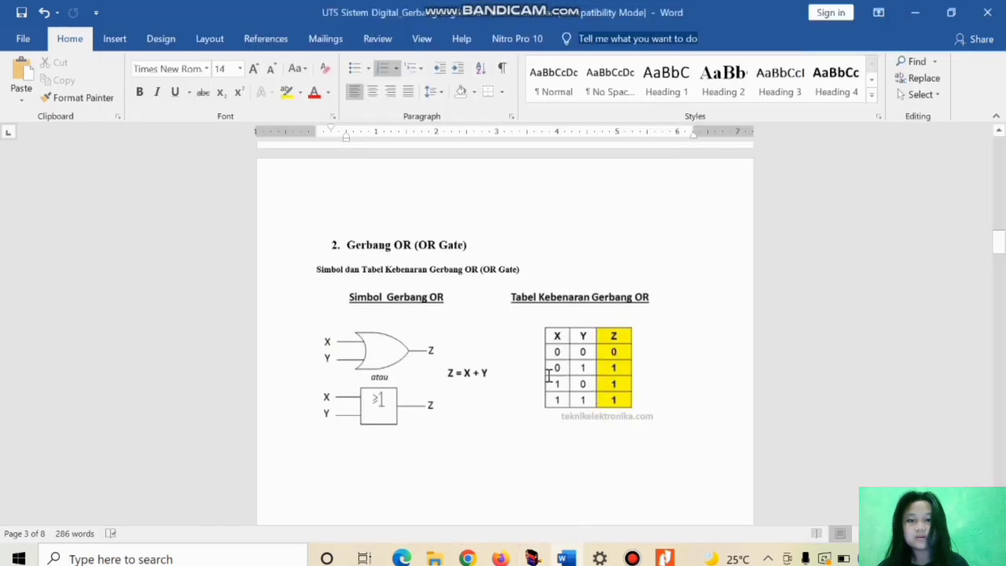
pyautogui.moveTo(533, 557)
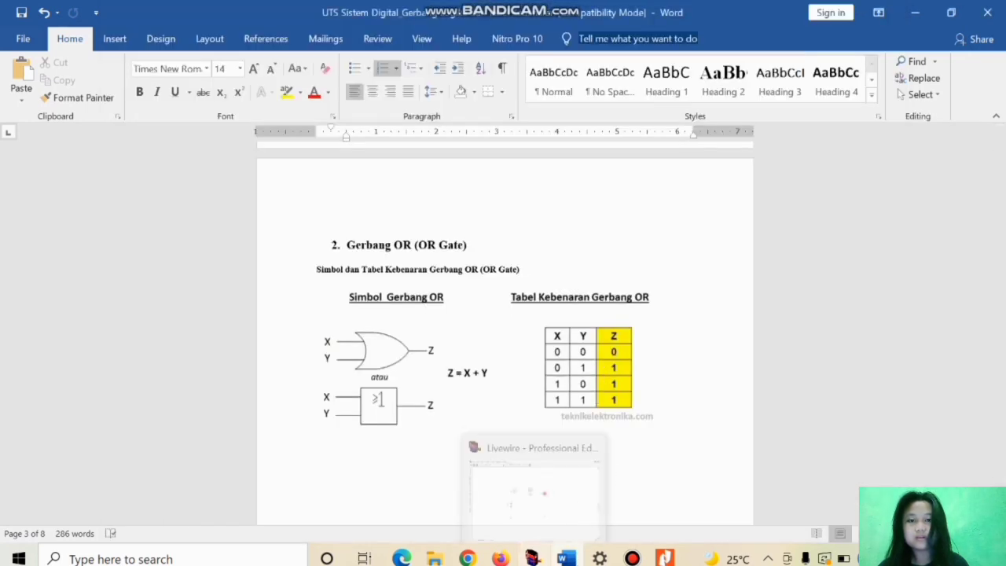
pyautogui.click(529, 518)
# Step: Test the LED output with both switches open, with only SW3 closed, and with SW3 and SW4 both closed
pyautogui.click(393, 199)
pyautogui.click(393, 198)
pyautogui.click(389, 213)
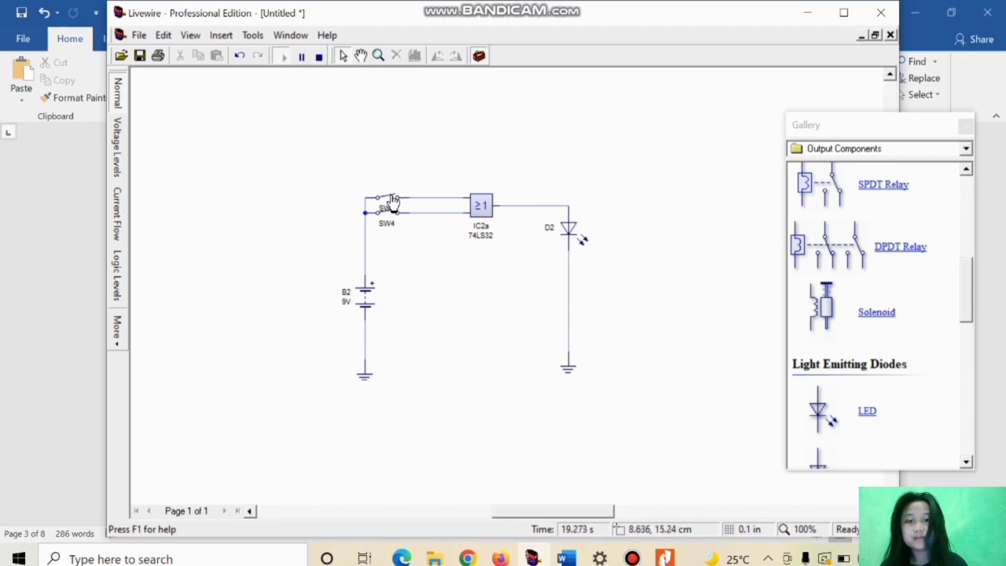
pyautogui.click(393, 200)
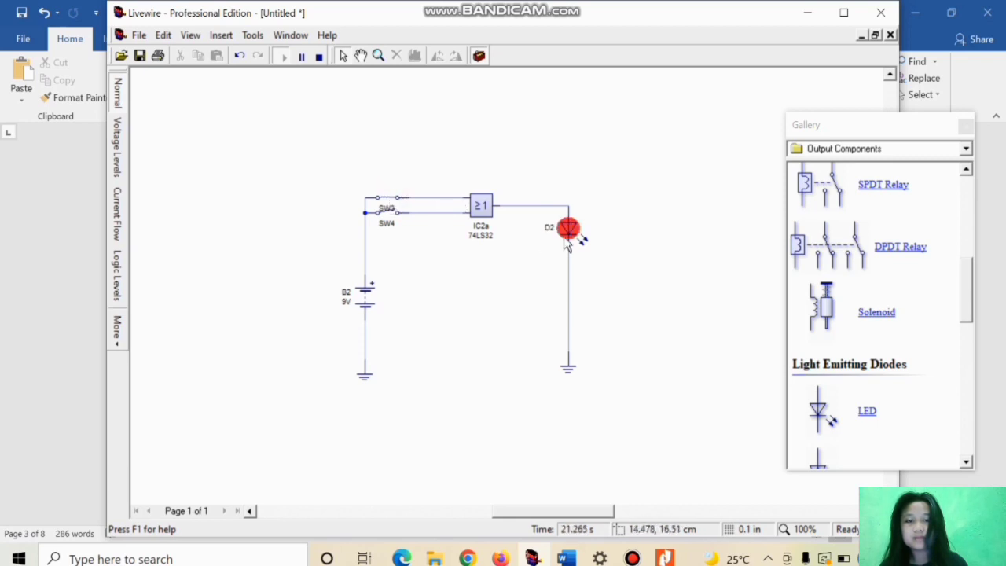
pyautogui.moveTo(564, 244)
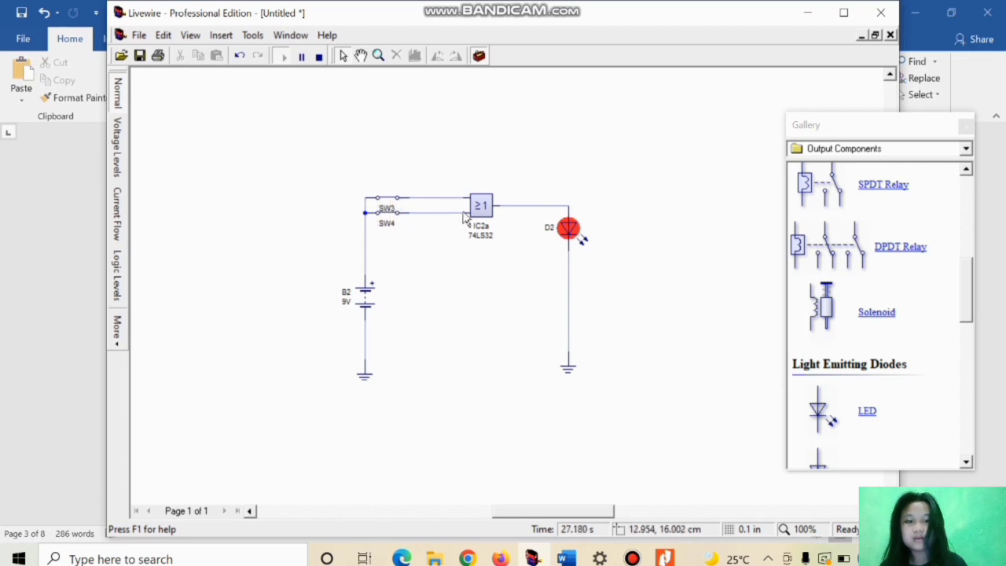
pyautogui.click(395, 201)
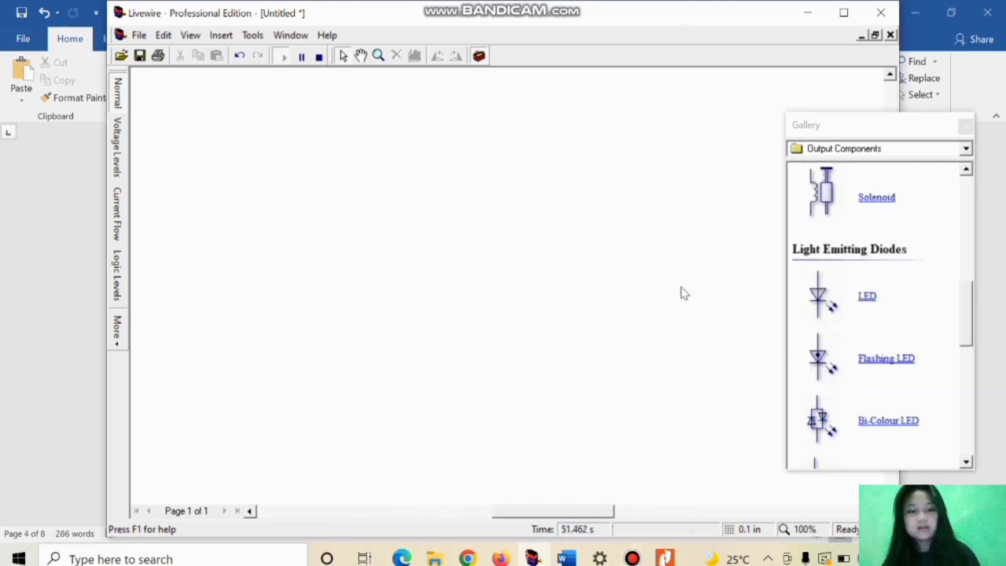
# Step: Check the gate list in the Nitro Pro assignment PDF and review the NOT gate section in the Word document
pyautogui.moveTo(665, 558)
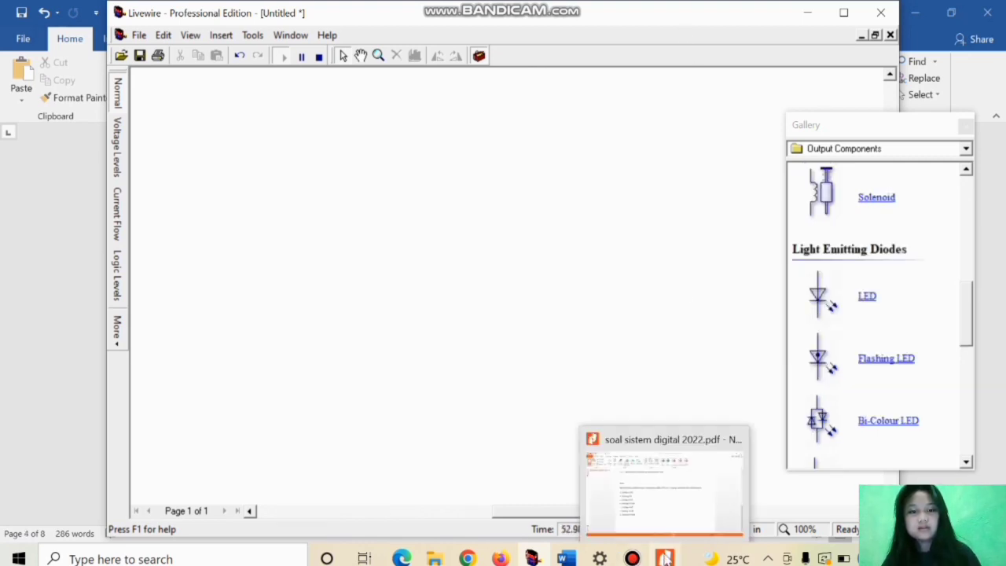
pyautogui.click(674, 494)
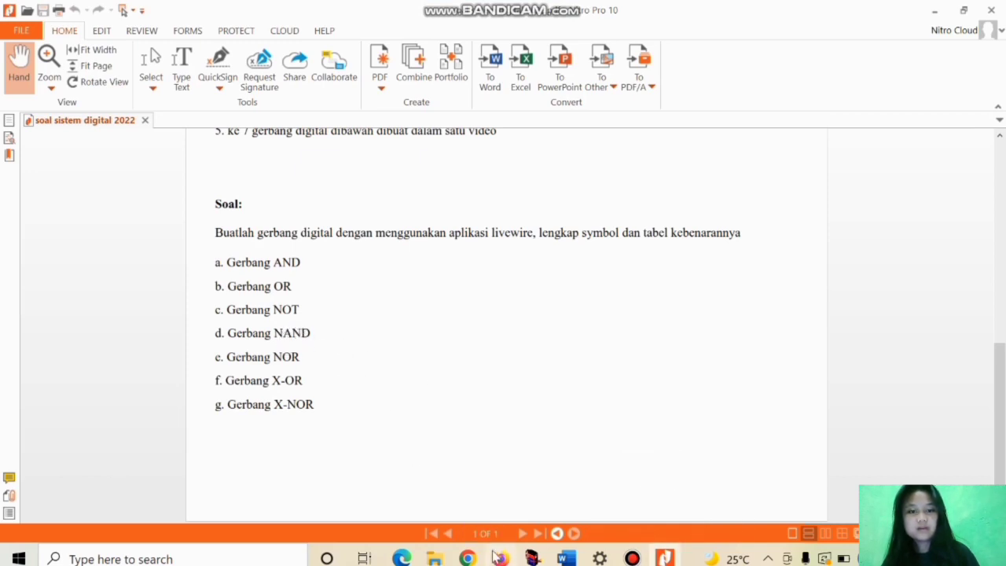
pyautogui.moveTo(566, 557)
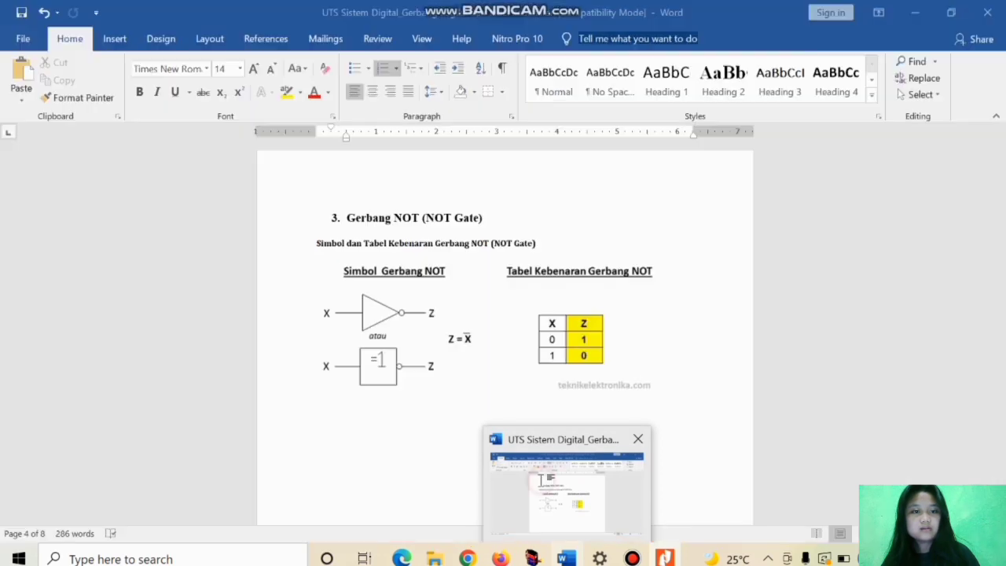
pyautogui.click(550, 476)
pyautogui.scroll(-10, 532, 304)
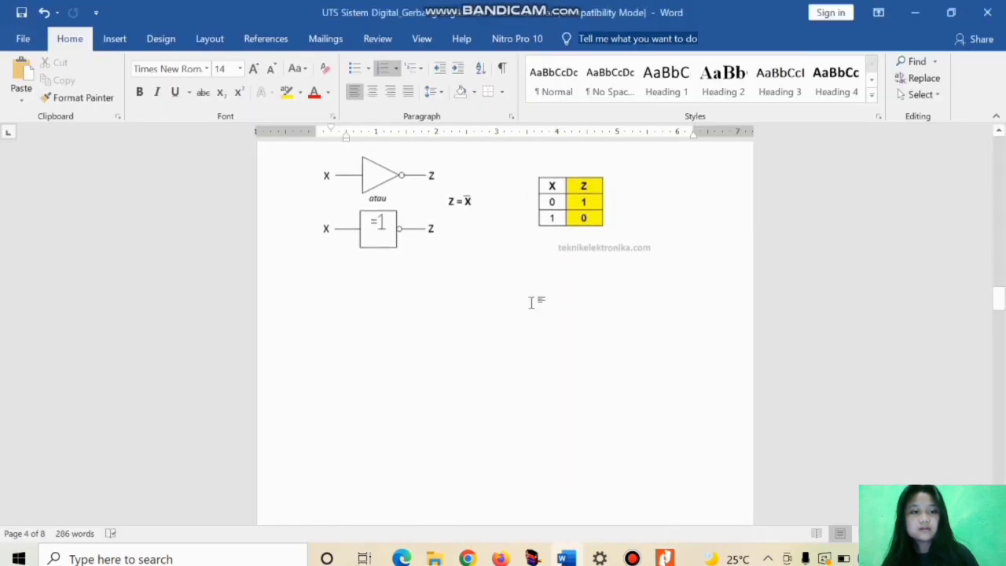
# Step: Check the NAND gate section in Word, switch to Livewire, and place a 7400 Quad 2-Input NAND Gate on the empty sheet
pyautogui.scroll(-3, 532, 303)
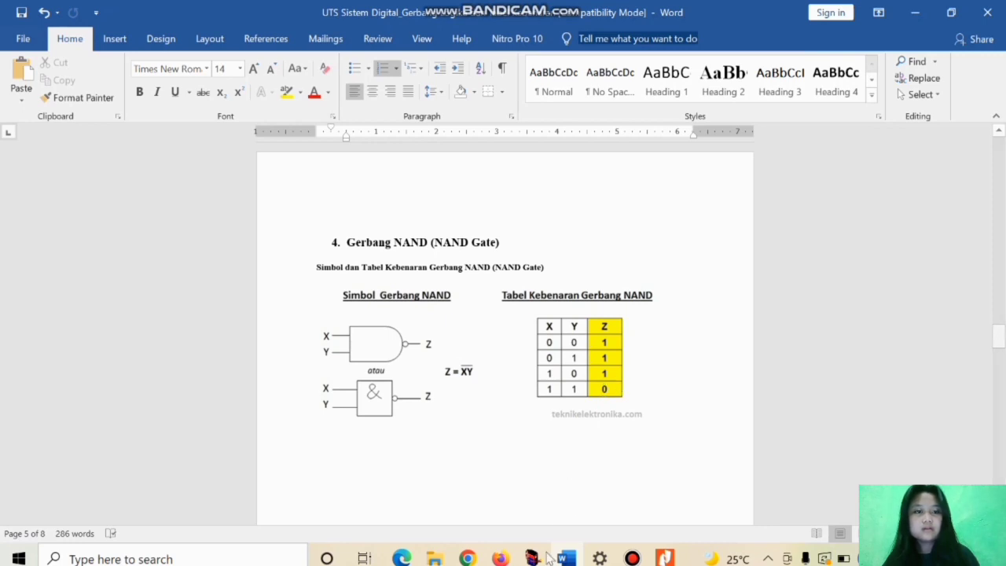
pyautogui.moveTo(538, 556)
pyautogui.moveTo(584, 476)
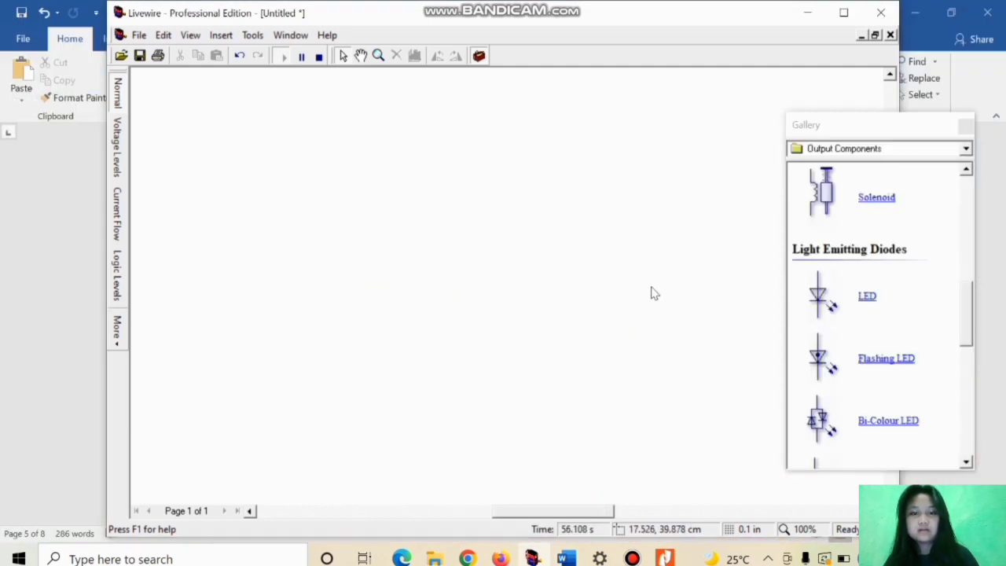
pyautogui.click(872, 152)
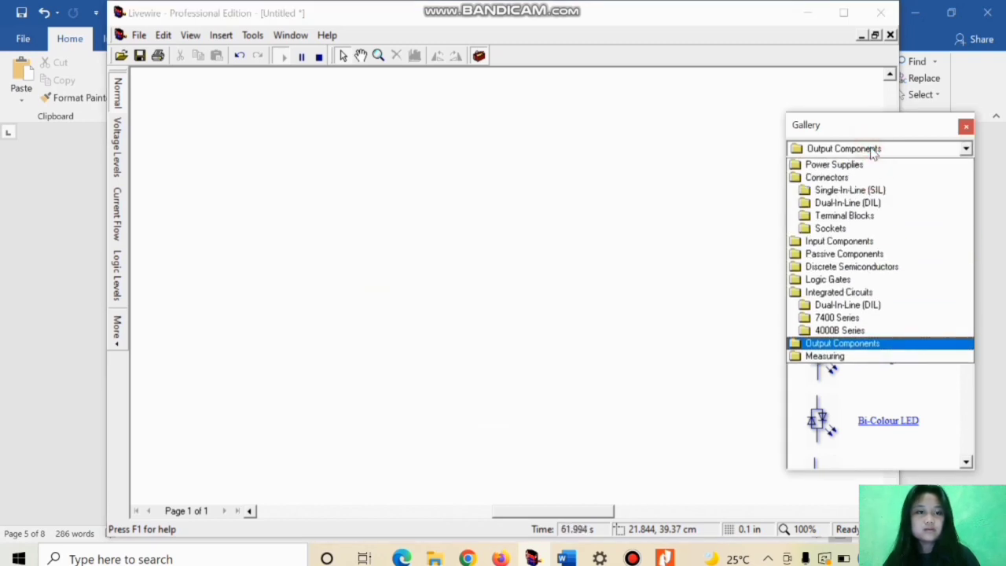
pyautogui.click(856, 319)
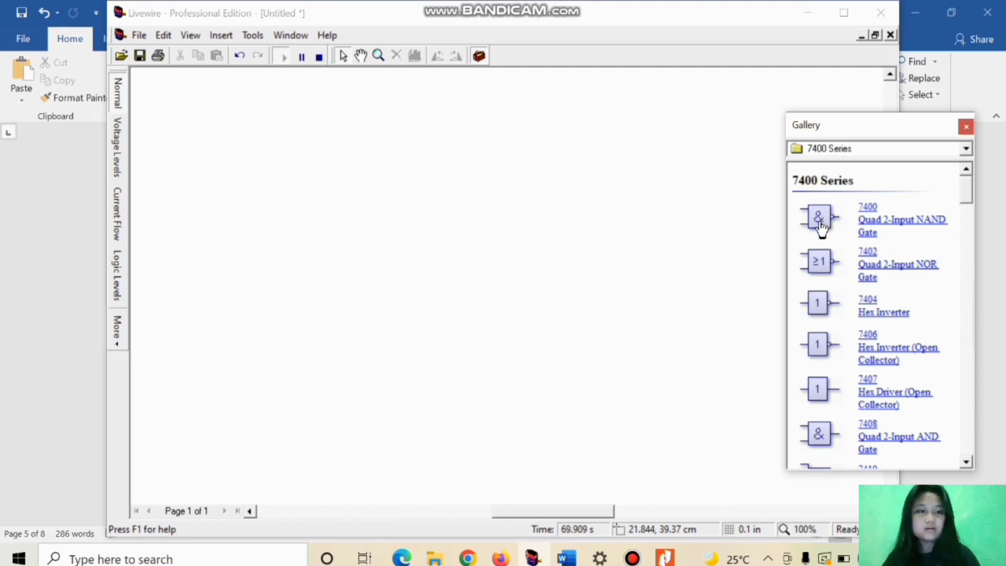
pyautogui.moveTo(818, 220); pyautogui.dragTo(436, 181)
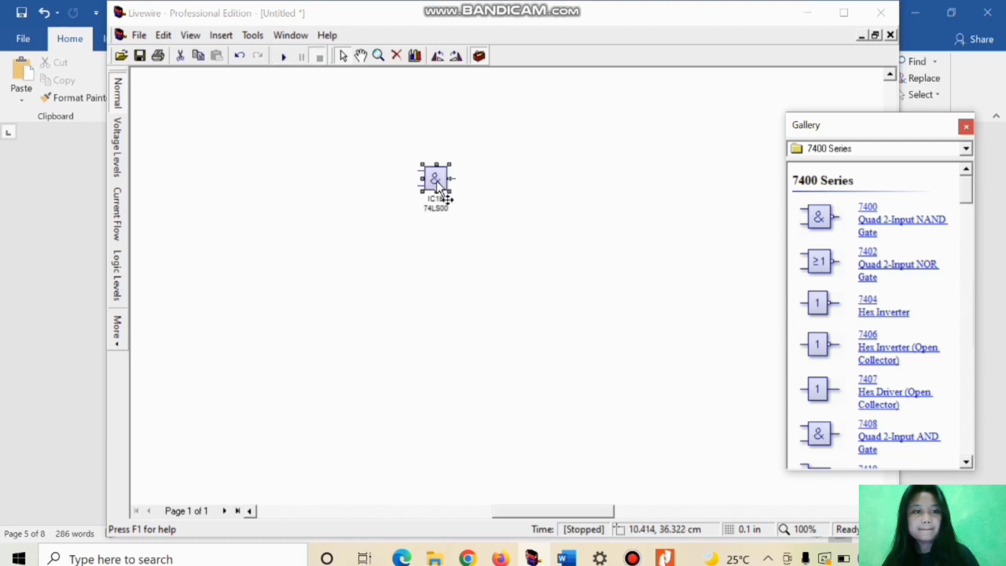
# Step: Place a 9V battery below the NAND gate, one ground beneath the battery, and a second ground to its right
pyautogui.click(968, 149)
pyautogui.click(894, 167)
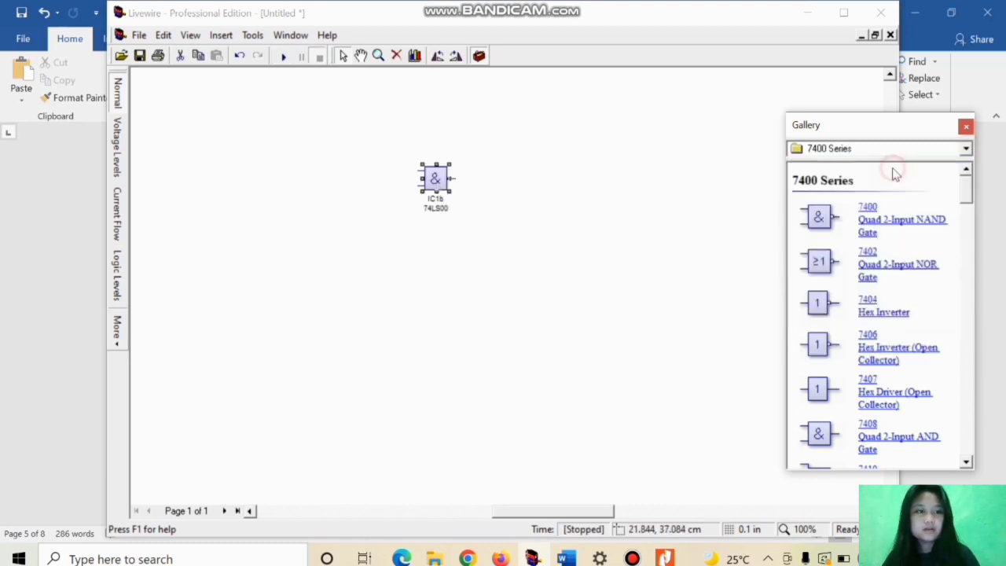
pyautogui.moveTo(829, 238); pyautogui.dragTo(384, 318)
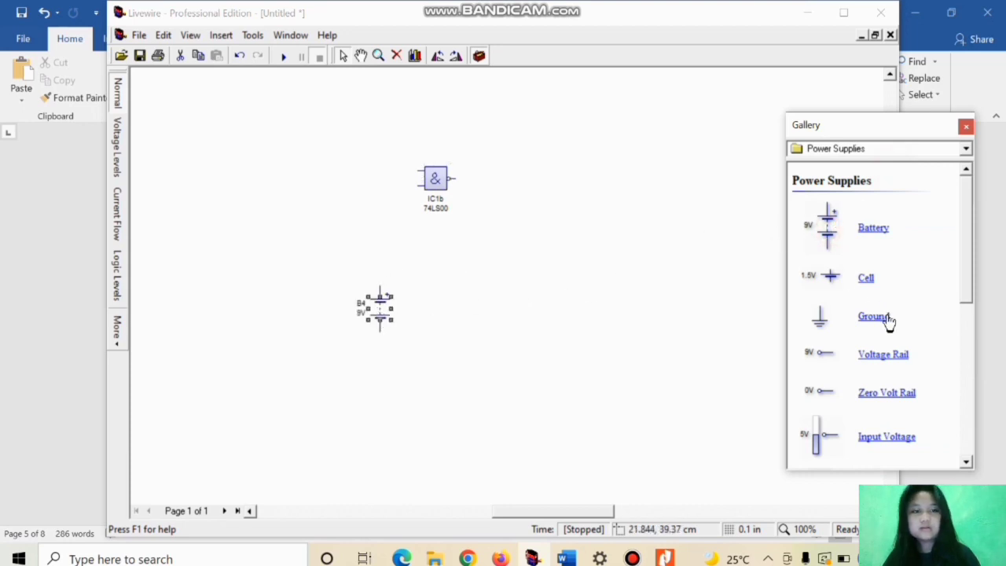
pyautogui.moveTo(886, 323); pyautogui.dragTo(379, 408)
pyautogui.moveTo(880, 323); pyautogui.dragTo(586, 387)
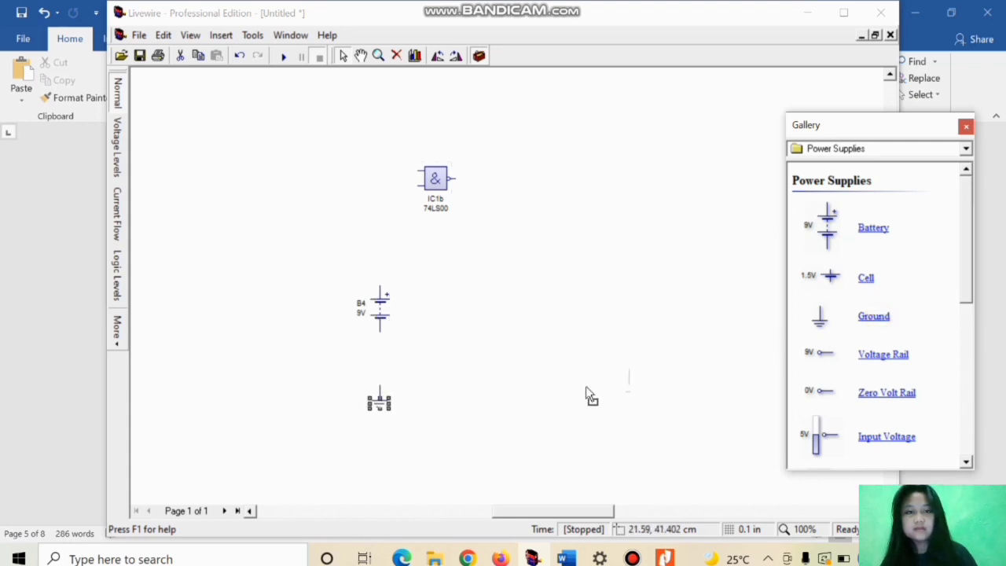
pyautogui.moveTo(512, 387); pyautogui.dragTo(513, 387)
# Step: Place two SPST switches, one above the other, to the left of the NAND gate
pyautogui.click(966, 149)
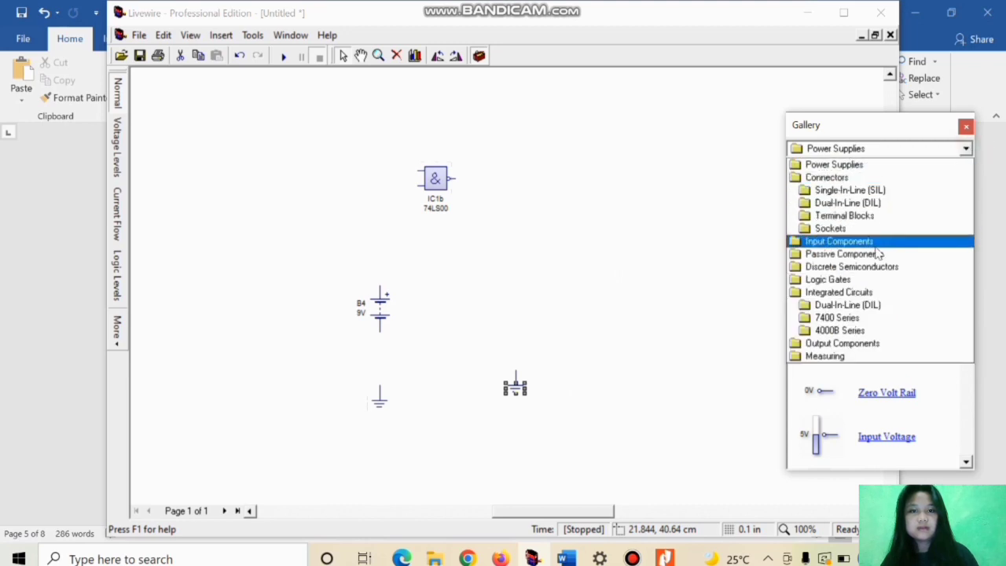
pyautogui.click(878, 253)
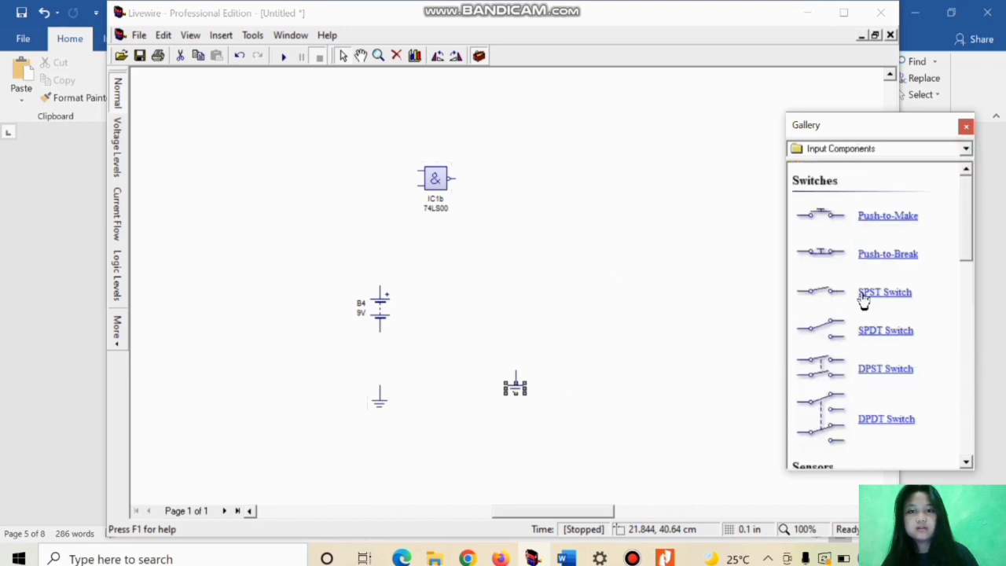
pyautogui.moveTo(870, 297); pyautogui.dragTo(368, 169)
pyautogui.moveTo(904, 299); pyautogui.dragTo(380, 197)
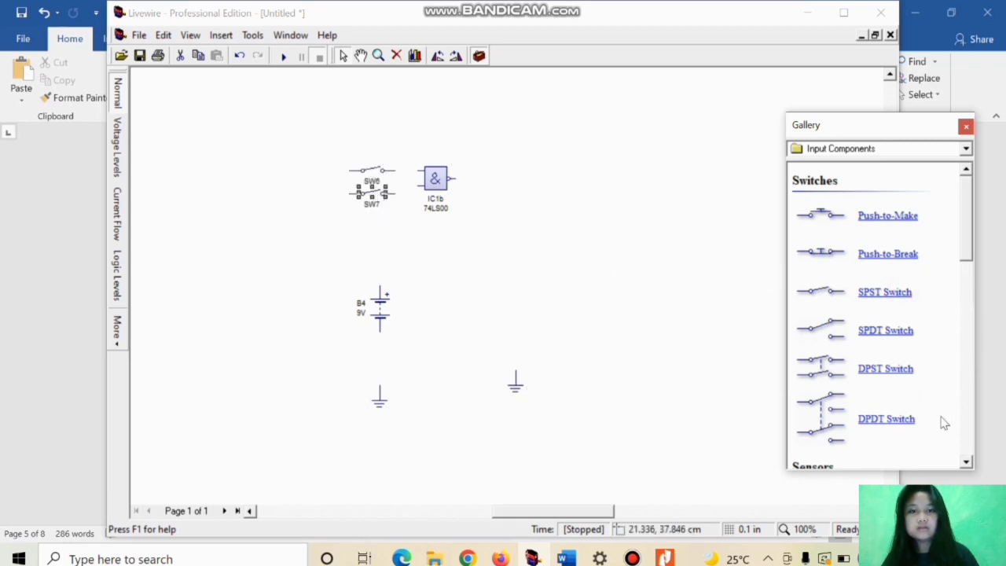
# Step: Place a Flashing LED from the output components above the right-hand ground
pyautogui.click(966, 149)
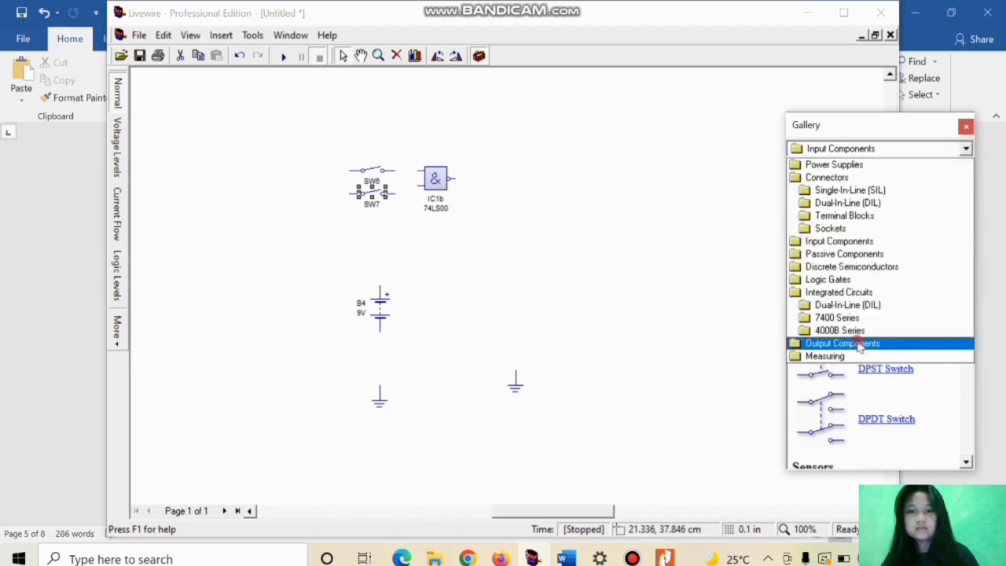
pyautogui.click(860, 344)
pyautogui.moveTo(966, 464); pyautogui.dragTo(966, 464)
pyautogui.scroll(-6, 829, 349)
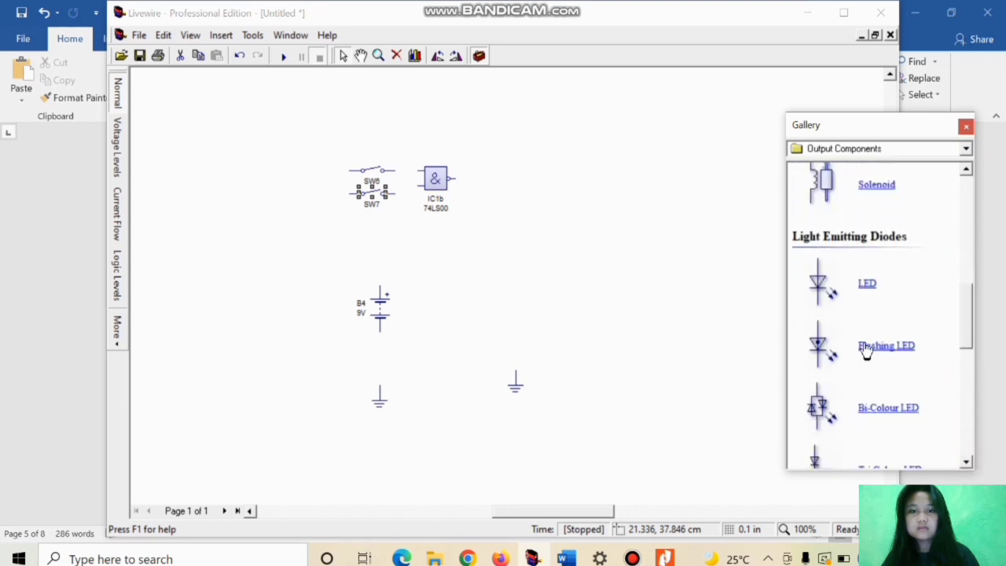
pyautogui.moveTo(823, 342); pyautogui.dragTo(526, 256)
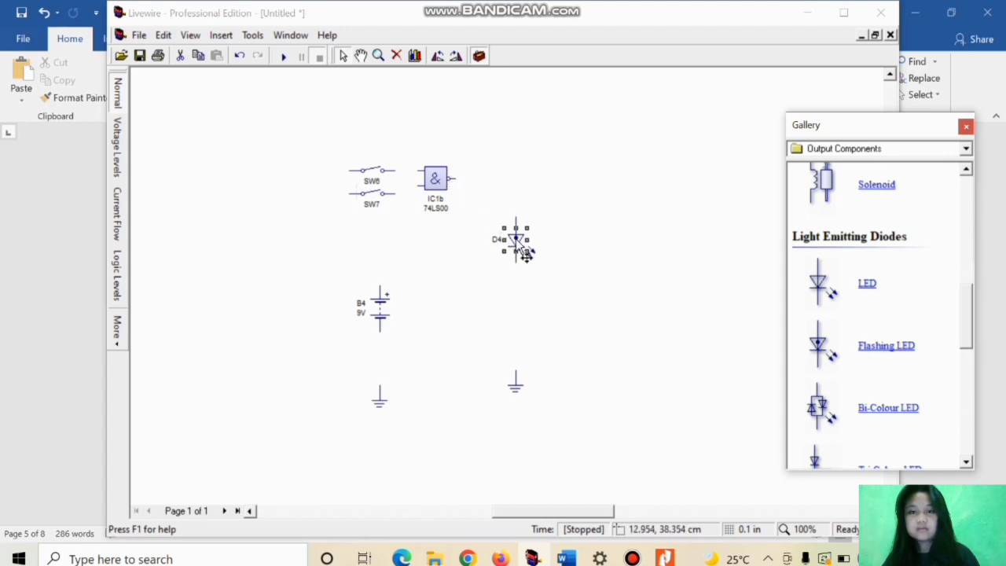
# Step: Move the NAND gate next to the flashing LED, and move both SPST switches level with the gate's inputs
pyautogui.click(445, 197)
pyautogui.moveTo(448, 214); pyautogui.dragTo(465, 231)
pyautogui.doubleClick(379, 202)
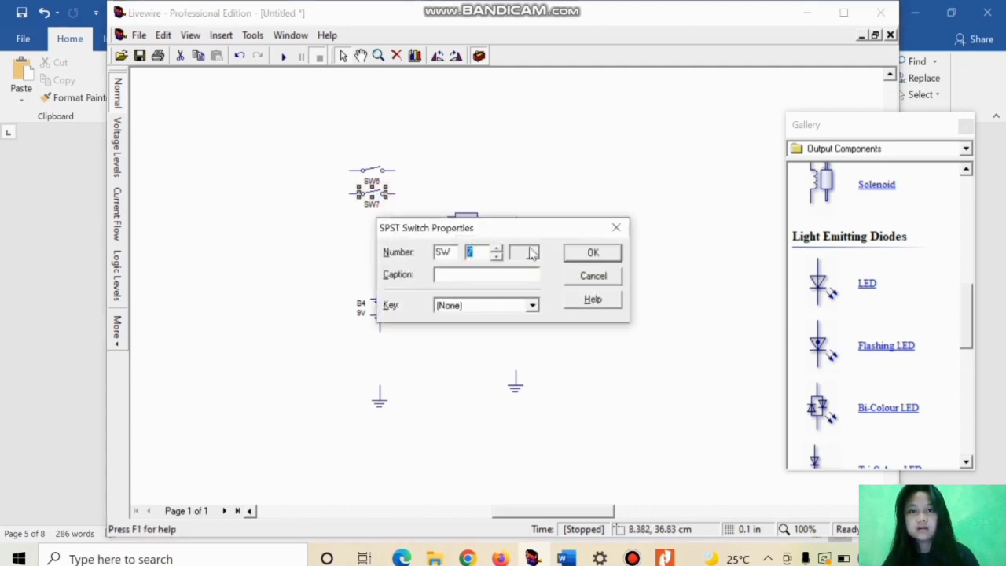
pyautogui.click(616, 228)
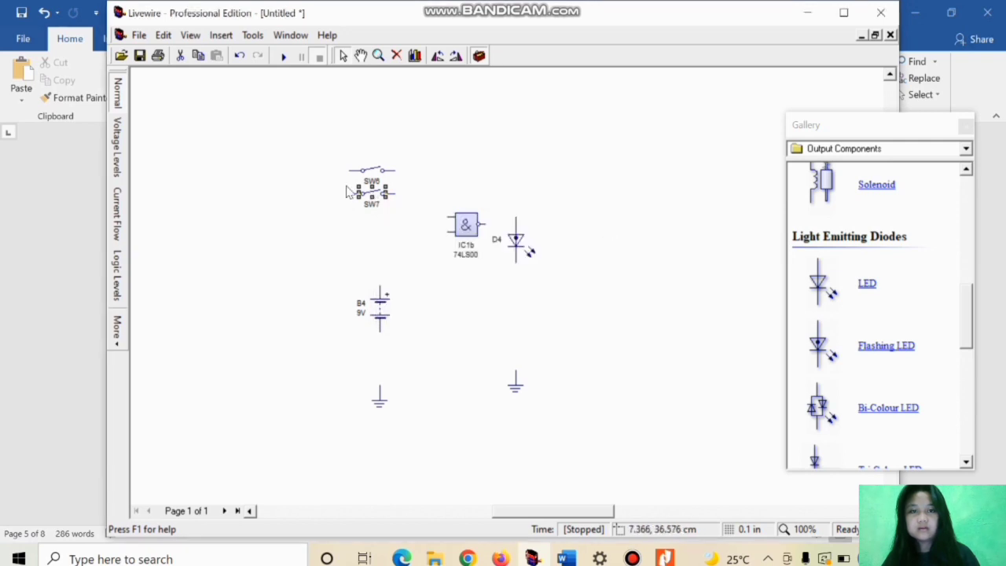
pyautogui.click(383, 210)
pyautogui.click(383, 201)
pyautogui.click(377, 189)
pyautogui.click(382, 201)
pyautogui.click(393, 206)
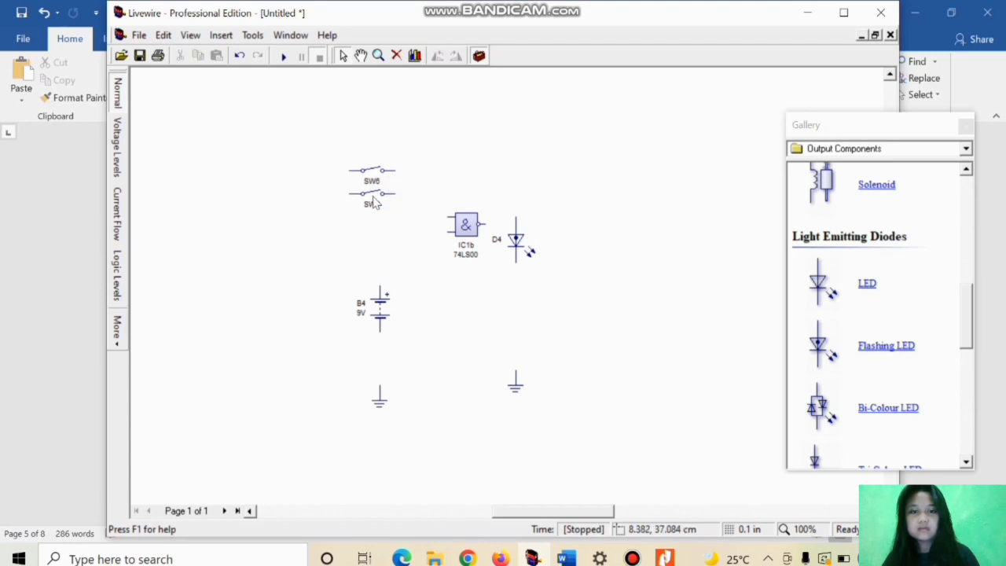
pyautogui.click(380, 207)
pyautogui.moveTo(380, 206); pyautogui.dragTo(393, 242)
pyautogui.click(371, 170)
pyautogui.moveTo(378, 183); pyautogui.dragTo(394, 233)
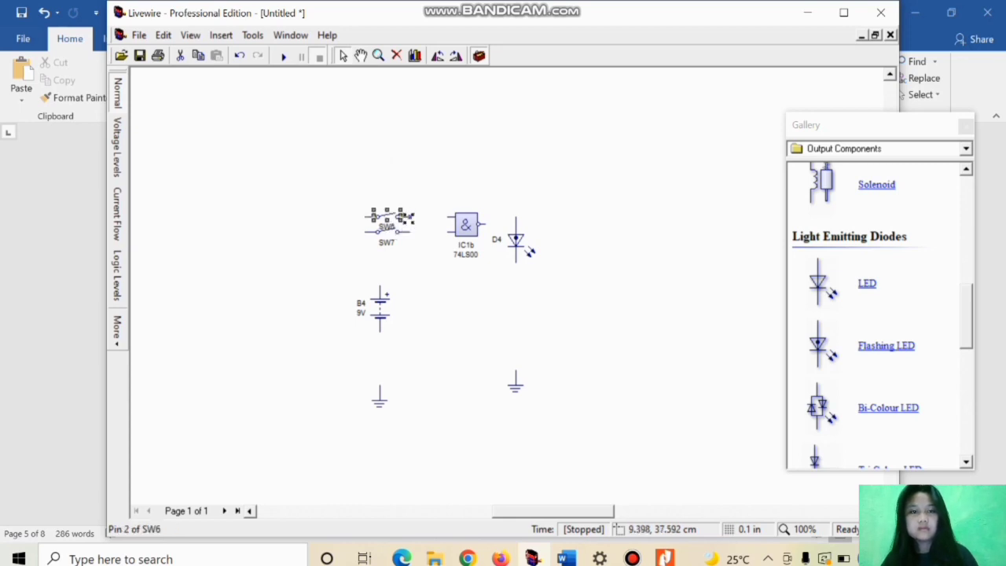
# Step: Wire the two SPST switches to the two inputs of the NAND gate
pyautogui.doubleClick(409, 223)
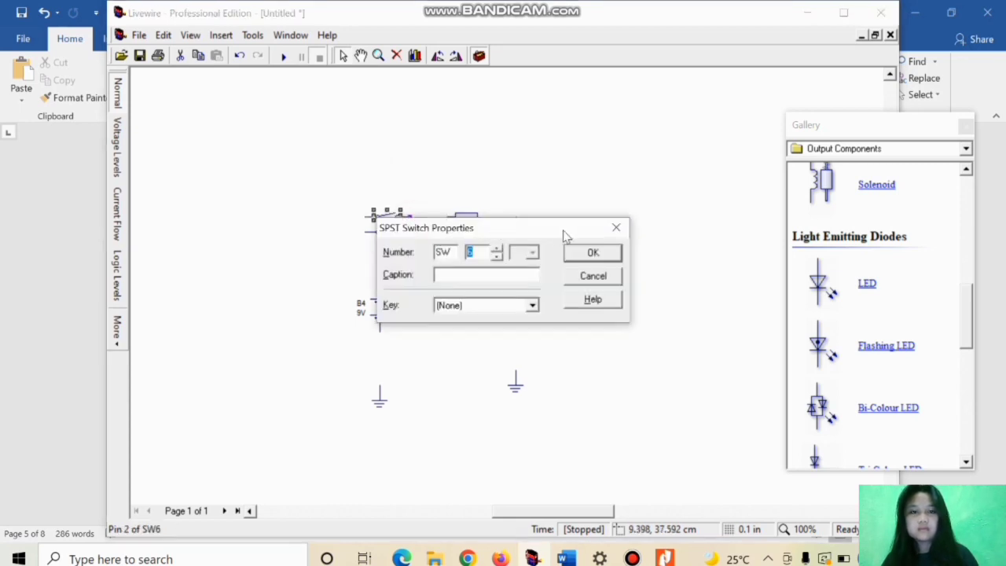
pyautogui.click(616, 227)
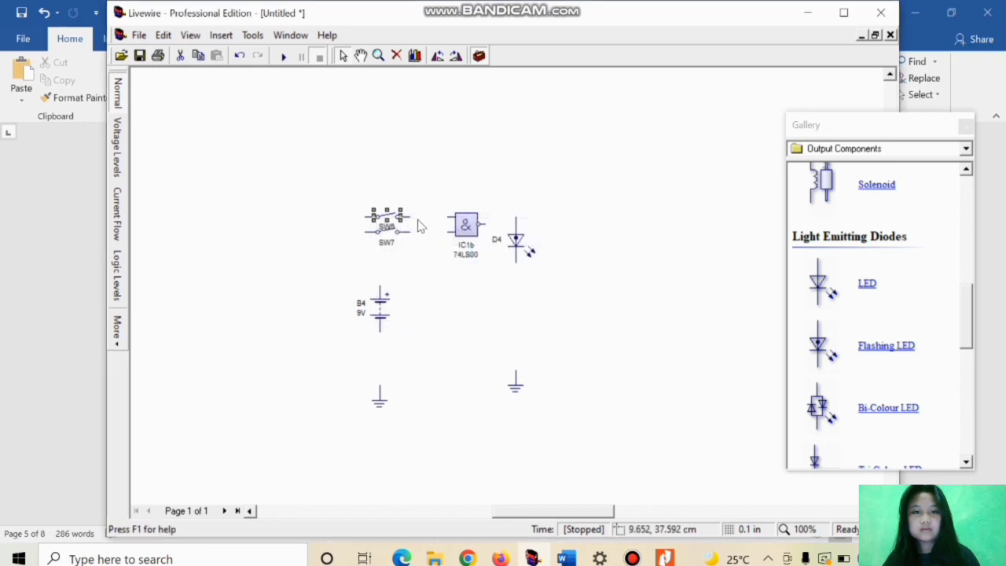
pyautogui.moveTo(410, 218); pyautogui.dragTo(449, 231)
# Step: Move the battery directly below the switches' left ends and wire its positive terminal to both switches
pyautogui.click(381, 316)
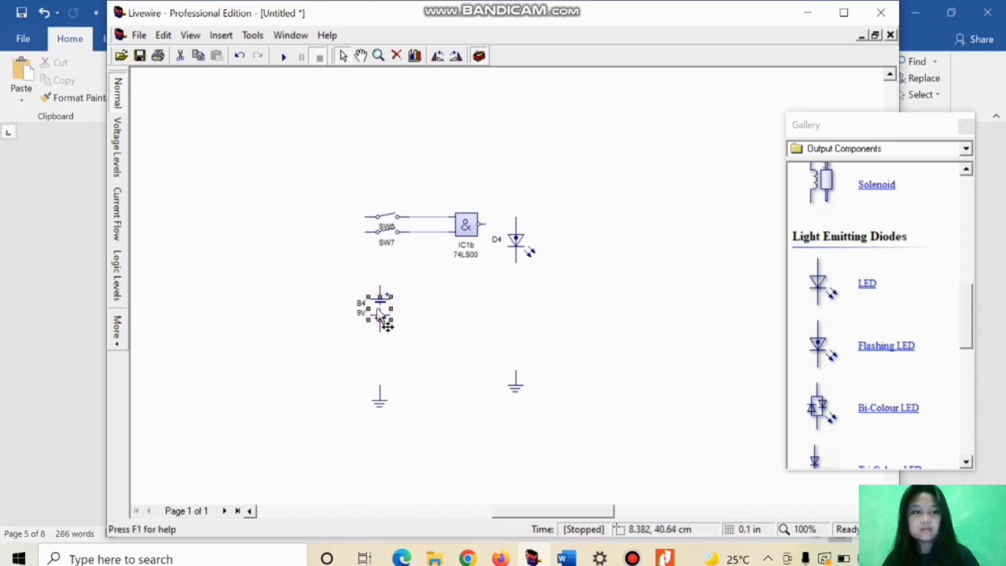
pyautogui.doubleClick(380, 312)
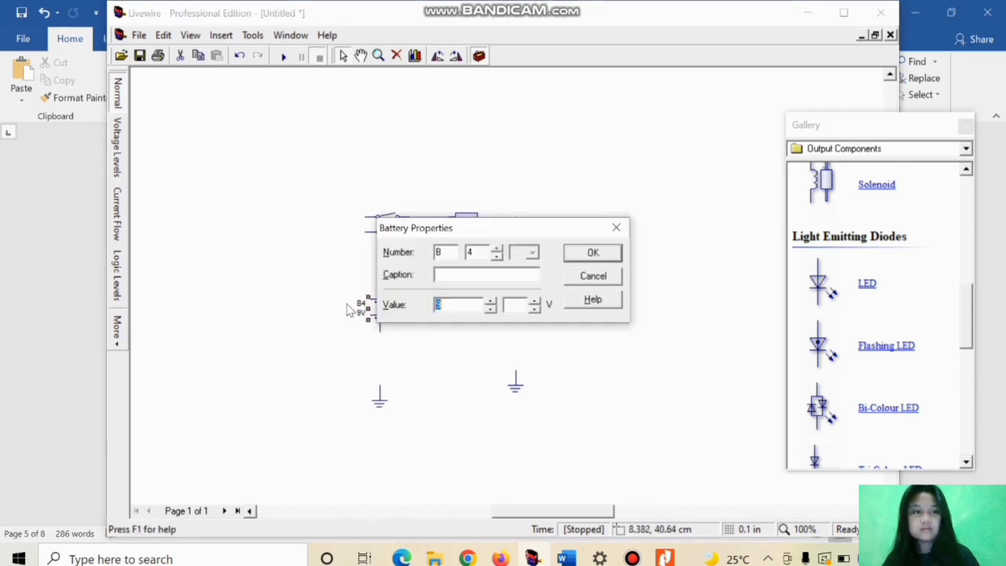
pyautogui.click(615, 228)
pyautogui.moveTo(385, 318); pyautogui.dragTo(370, 302)
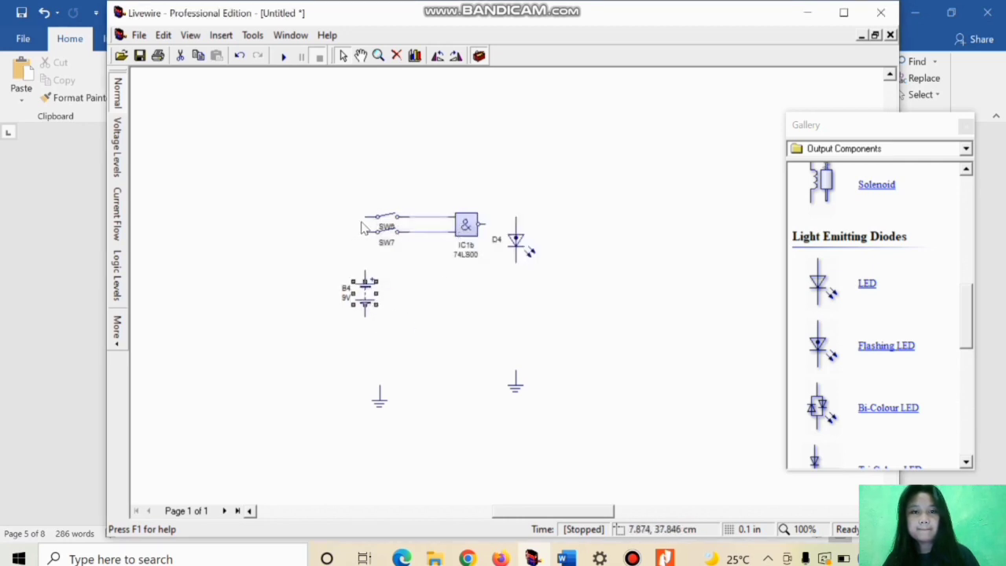
pyautogui.moveTo(364, 263); pyautogui.dragTo(364, 276)
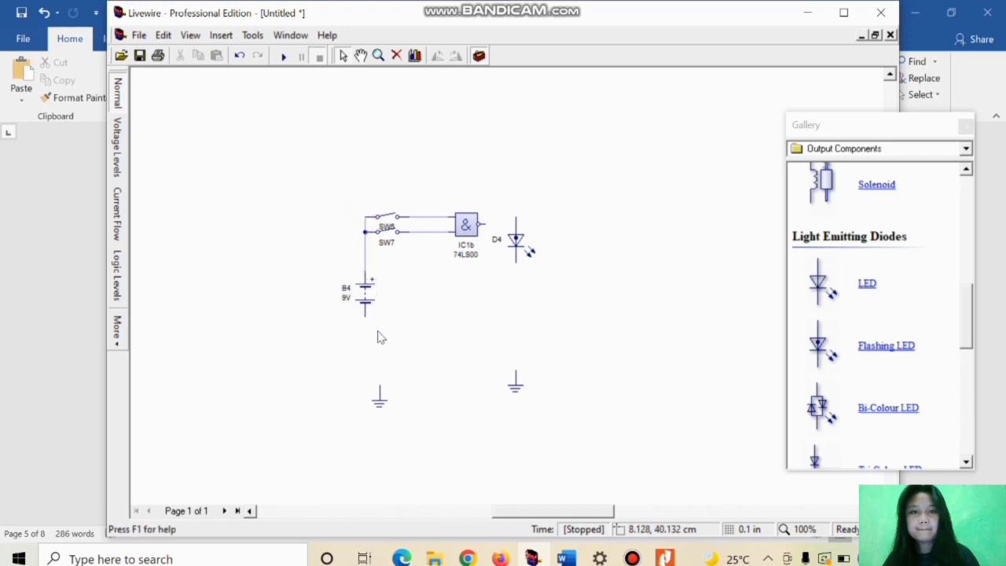
# Step: Move the left ground directly under the battery and wire it to the battery's negative terminal
pyautogui.doubleClick(380, 402)
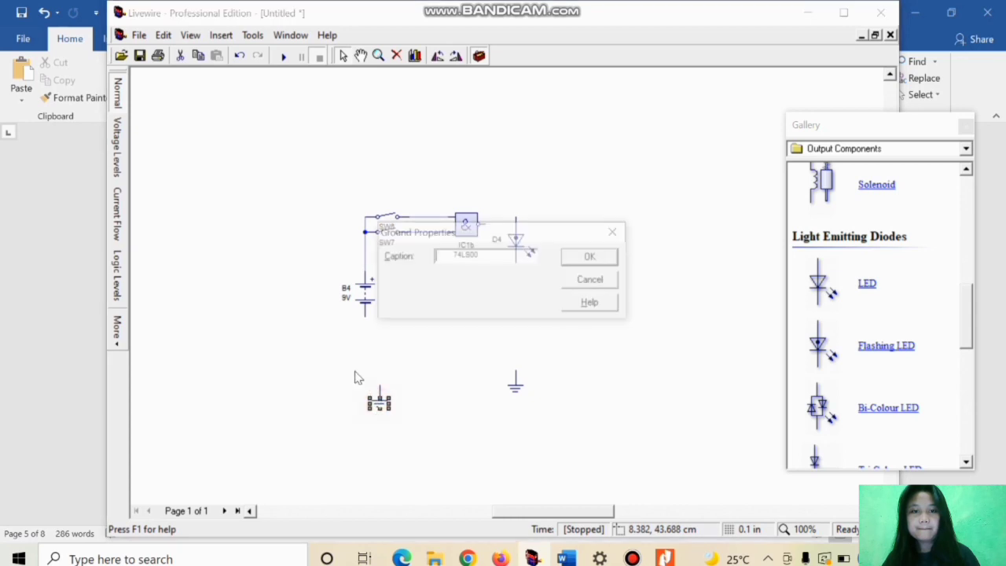
pyautogui.click(616, 231)
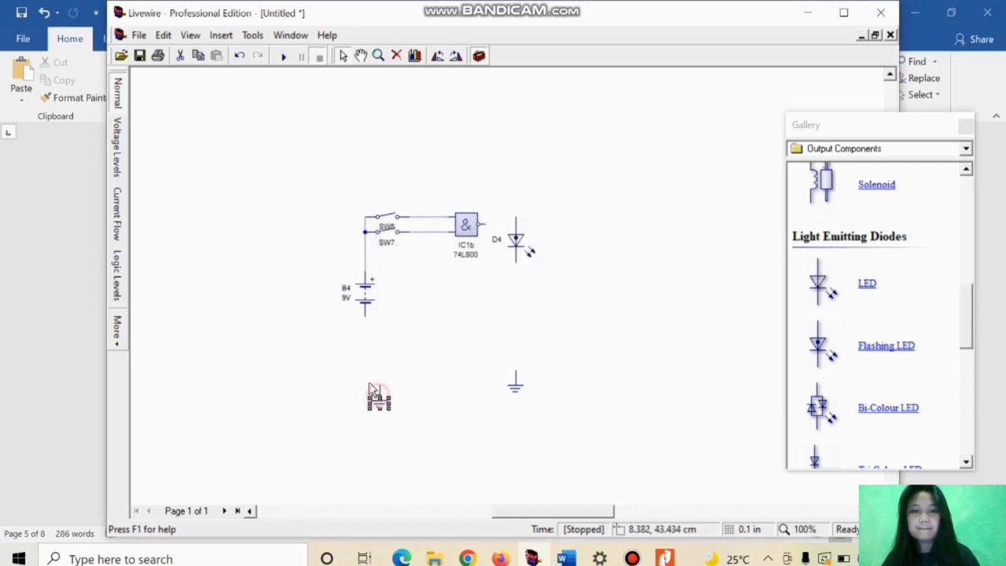
pyautogui.moveTo(364, 373); pyautogui.dragTo(365, 372)
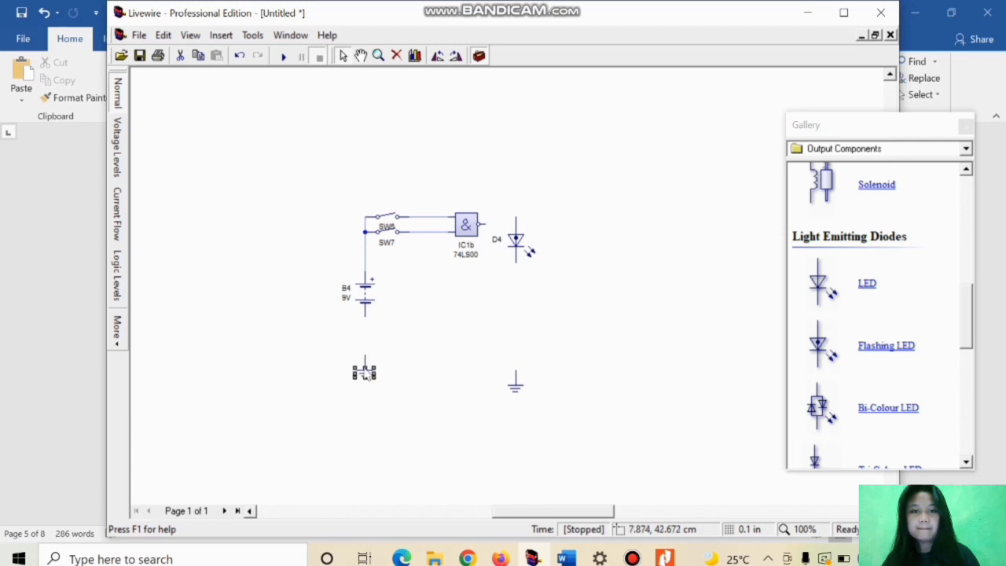
pyautogui.moveTo(365, 316); pyautogui.dragTo(365, 363)
# Step: Move the flashing LED slightly away from the NAND gate and wire the gate's output to the LED's upper terminal
pyautogui.doubleClick(519, 243)
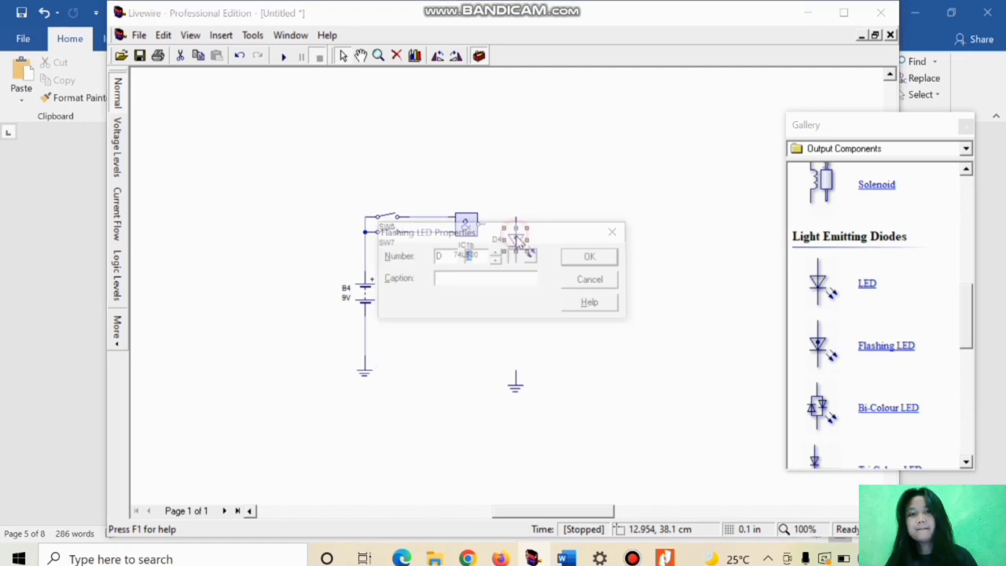
pyautogui.click(616, 231)
pyautogui.moveTo(526, 251); pyautogui.dragTo(541, 259)
pyautogui.moveTo(486, 224); pyautogui.dragTo(532, 229)
# Step: Move the remaining ground directly under the flashing LED and wire it to the LED's lower terminal
pyautogui.click(514, 383)
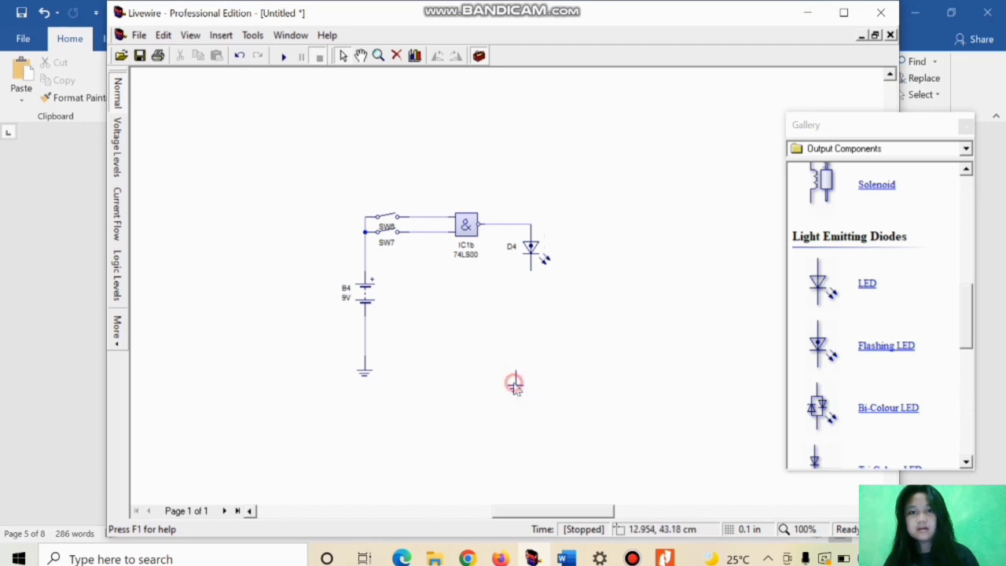
pyautogui.doubleClick(516, 387)
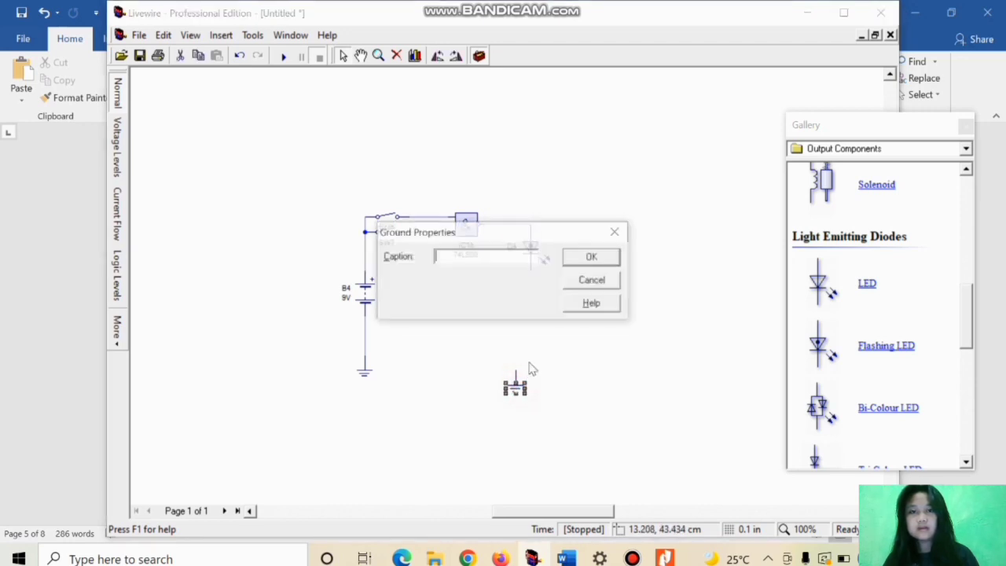
pyautogui.click(616, 233)
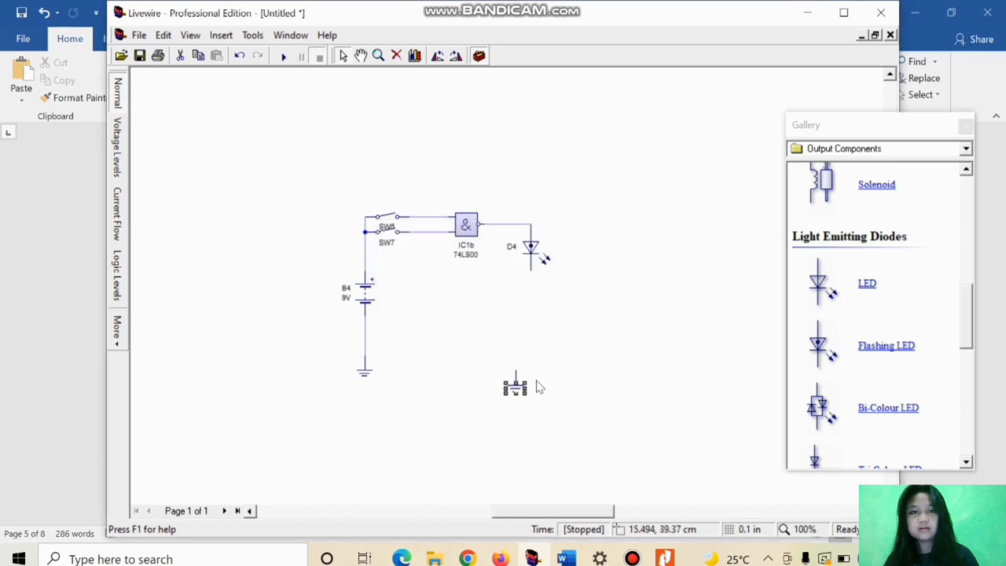
pyautogui.click(514, 384)
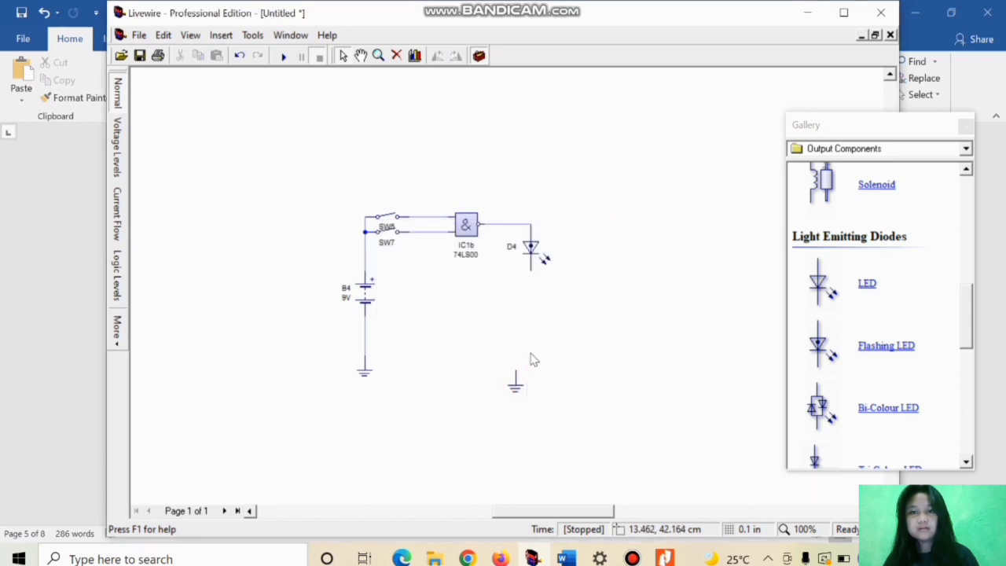
pyautogui.click(514, 386)
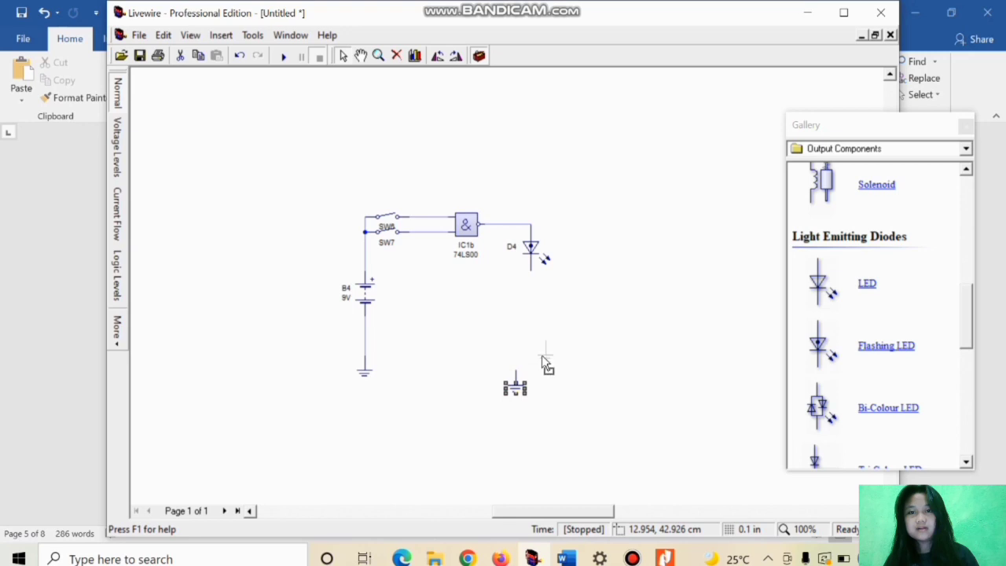
pyautogui.moveTo(534, 358); pyautogui.dragTo(530, 346)
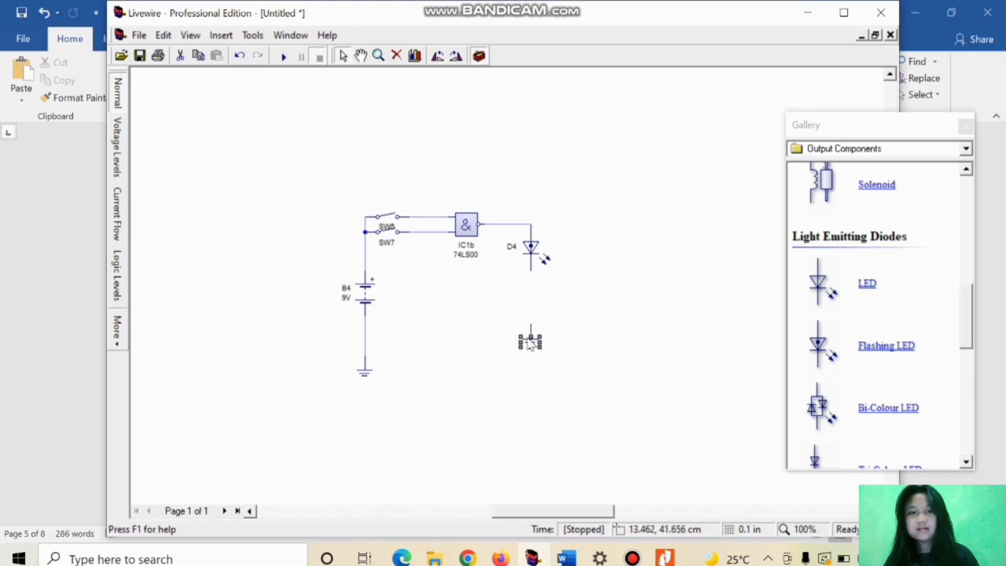
pyautogui.moveTo(531, 271); pyautogui.dragTo(529, 328)
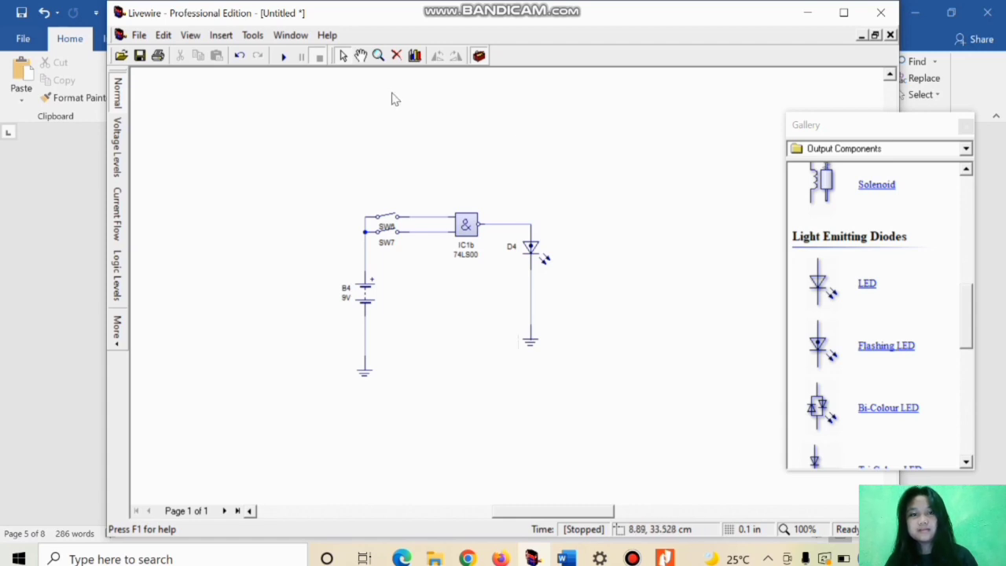
# Step: Switch to the Word document and review the NAND gate's symbol and truth table
pyautogui.moveTo(574, 558)
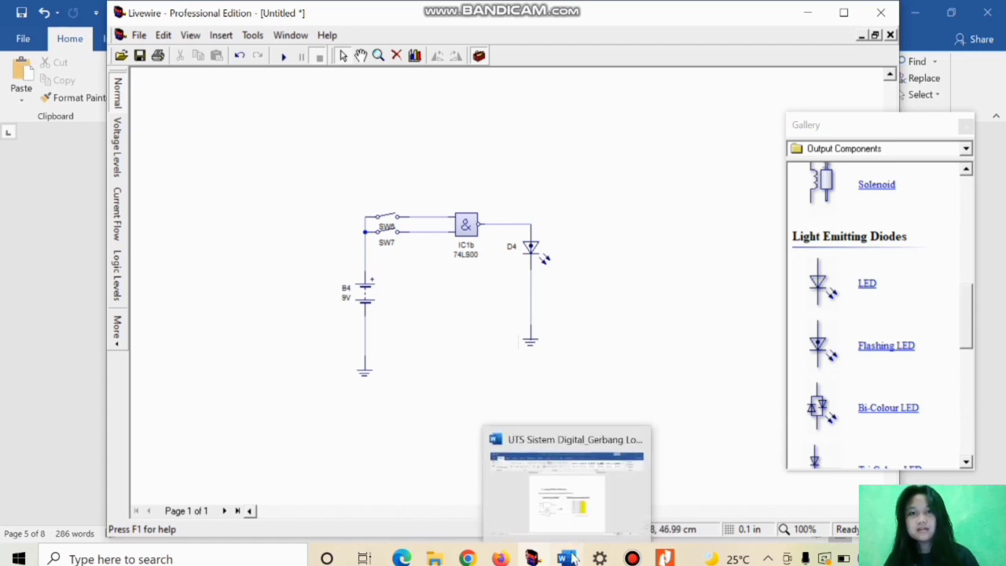
pyautogui.click(579, 470)
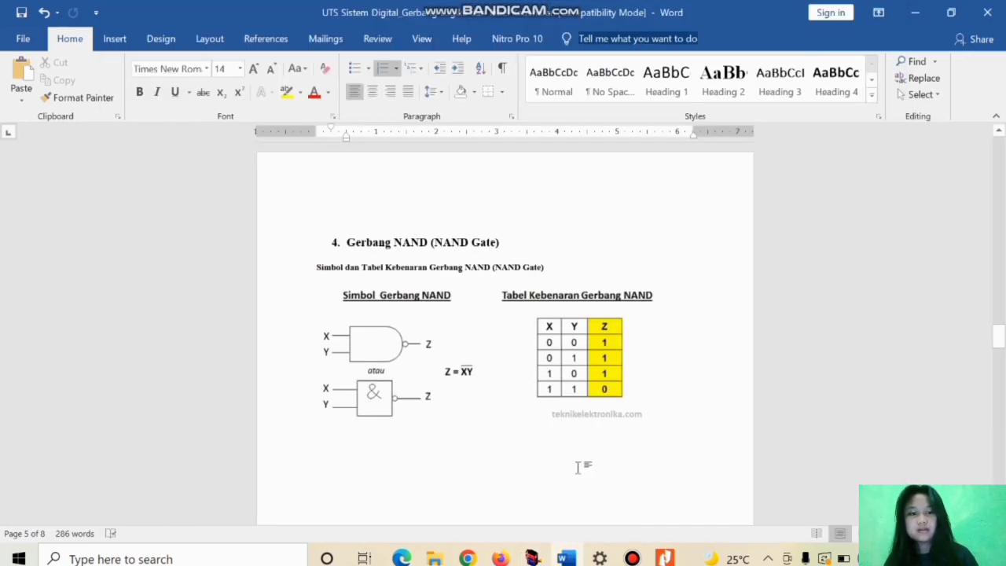
pyautogui.moveTo(569, 558)
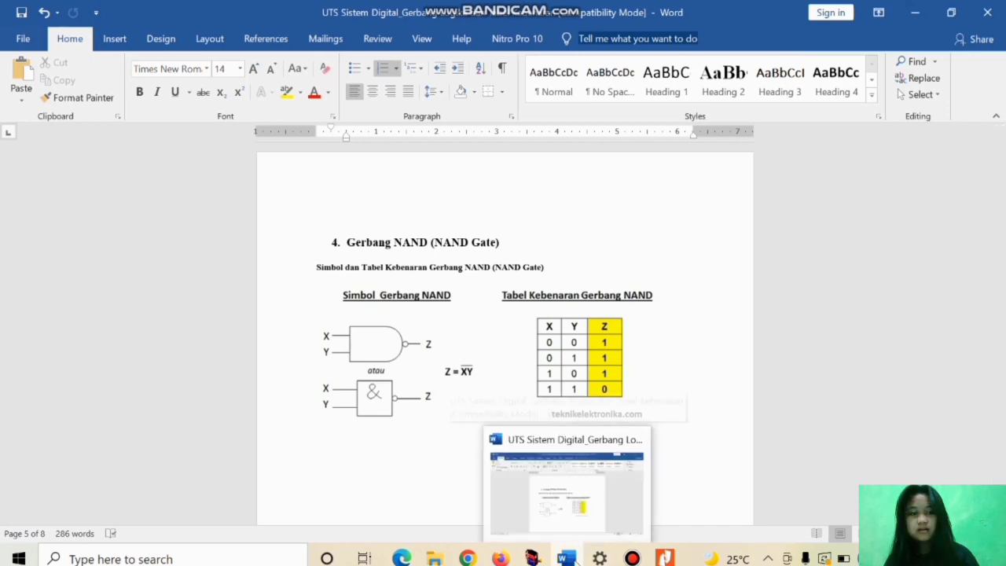
pyautogui.click(575, 514)
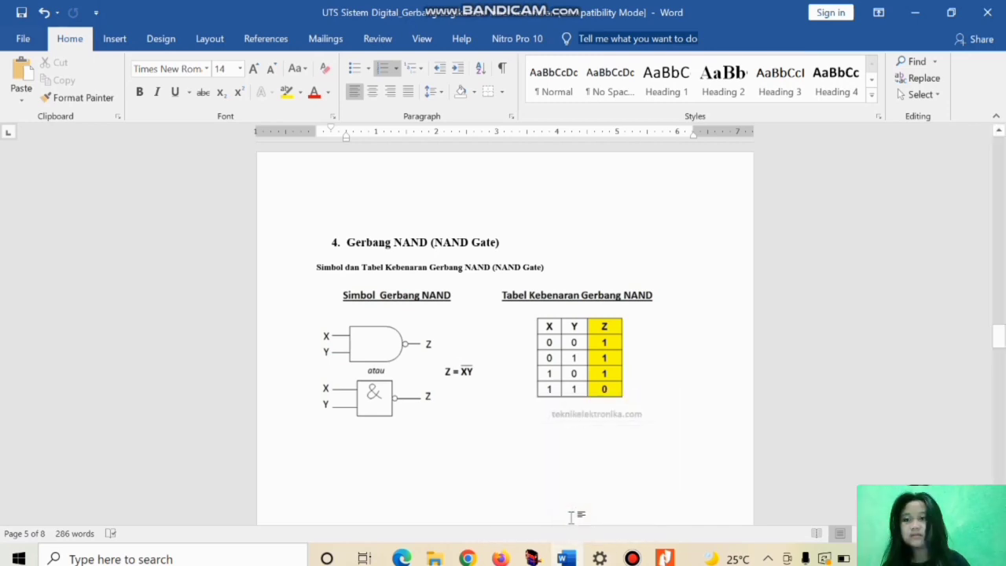
# Step: Switch back to Livewire and start the simulation of the NAND gate circuit
pyautogui.moveTo(531, 557)
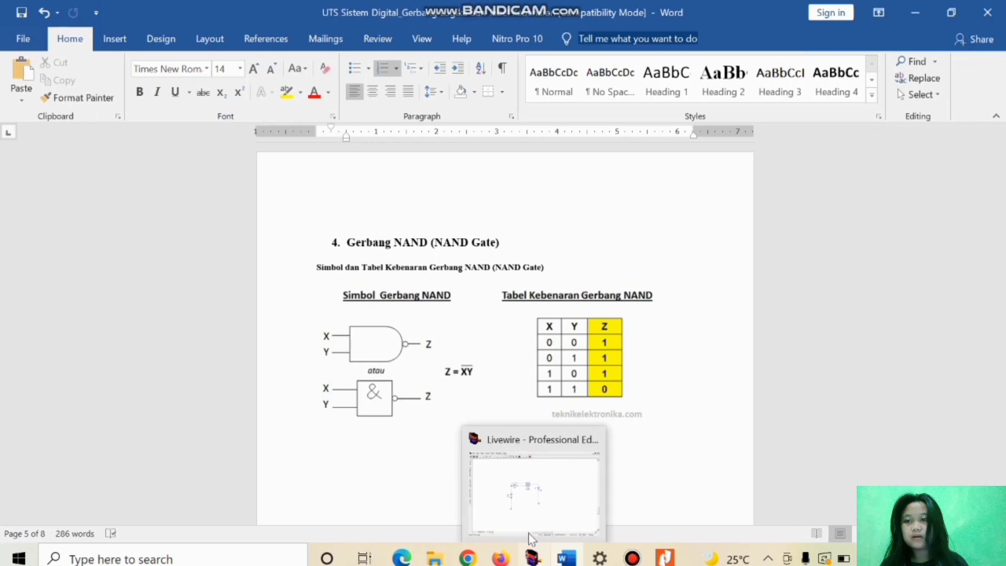
pyautogui.click(530, 478)
pyautogui.click(286, 59)
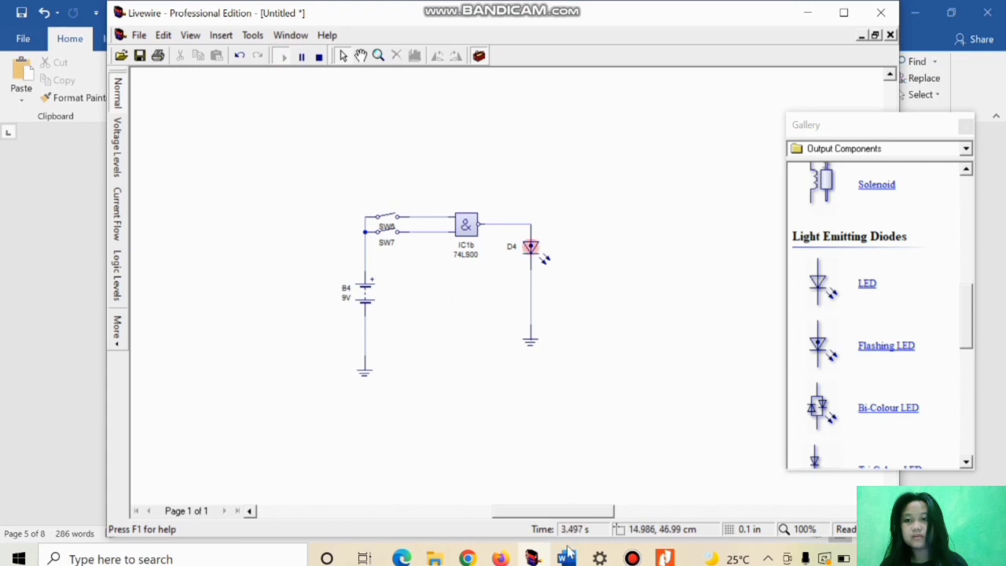
# Step: Consult the NAND truth table in Word, then close both input switches in the running Livewire circuit
pyautogui.moveTo(568, 558)
pyautogui.click(575, 509)
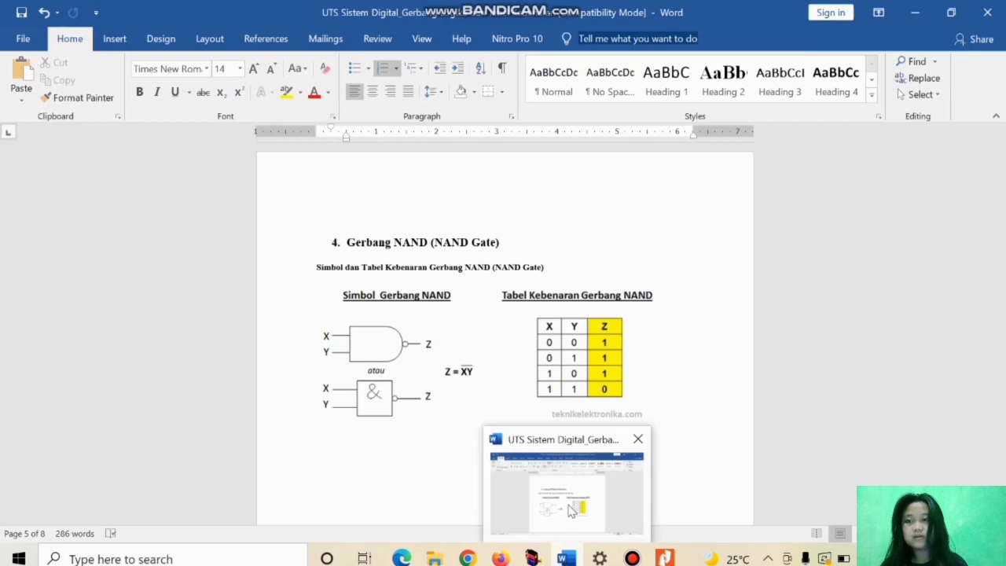
pyautogui.click(571, 507)
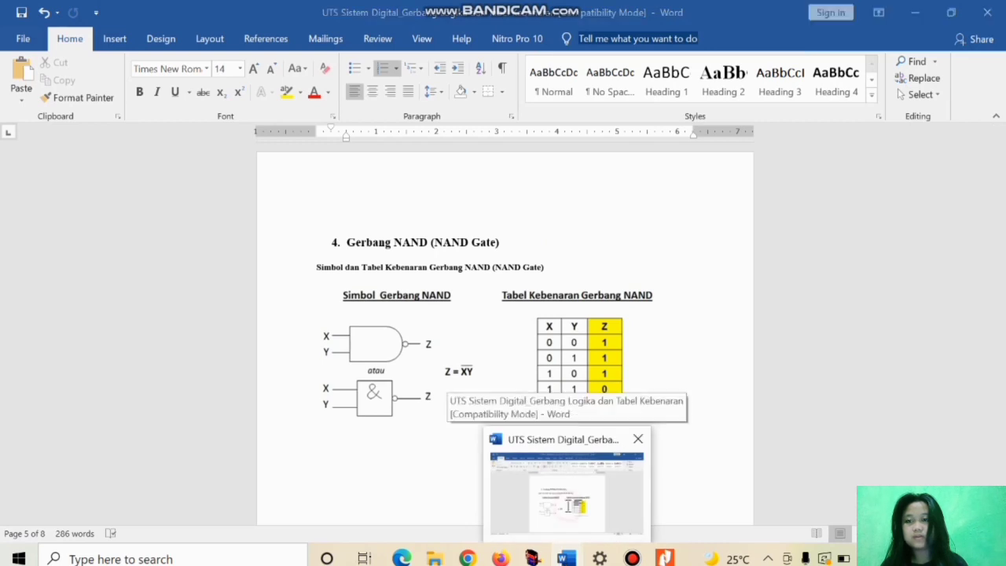
pyautogui.click(532, 558)
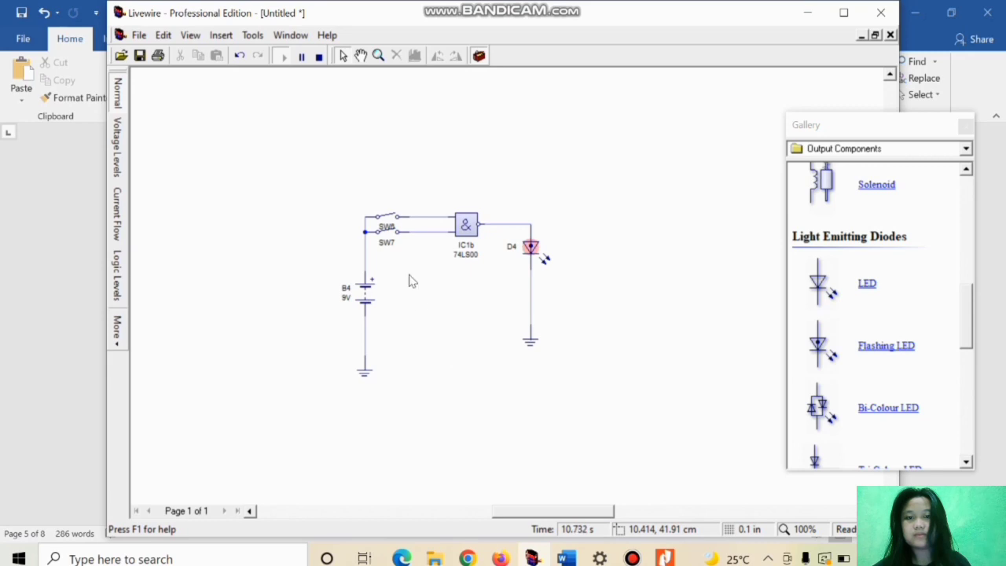
pyautogui.click(391, 233)
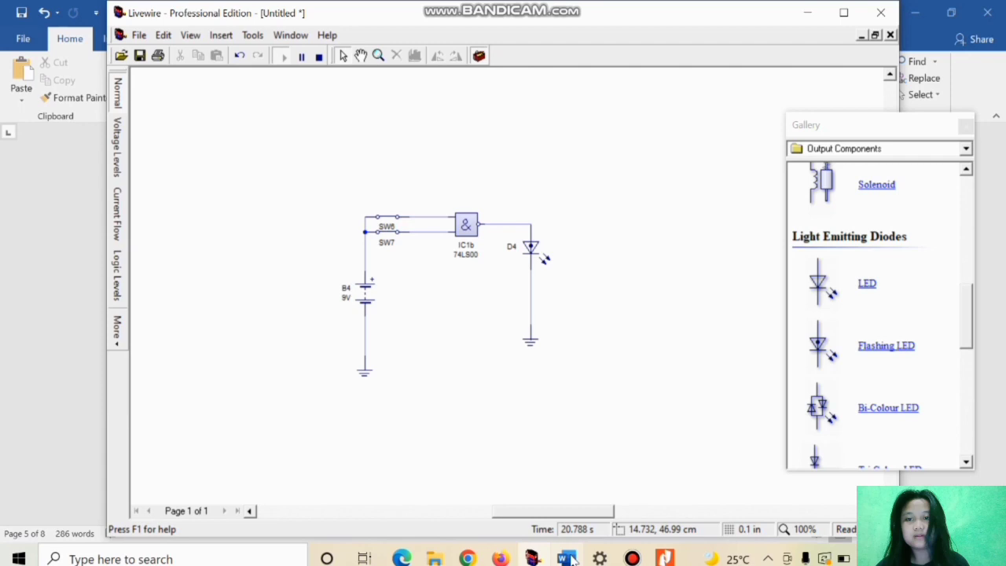
# Step: Check the NAND truth table in Word and view the assignment's gate list in the Nitro Pro PDF
pyautogui.moveTo(573, 558)
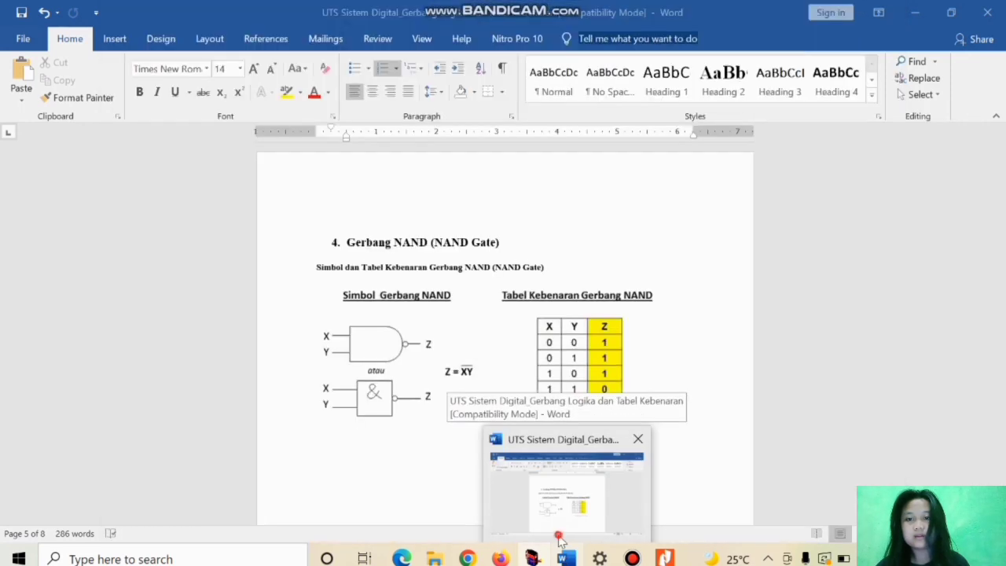
pyautogui.click(560, 538)
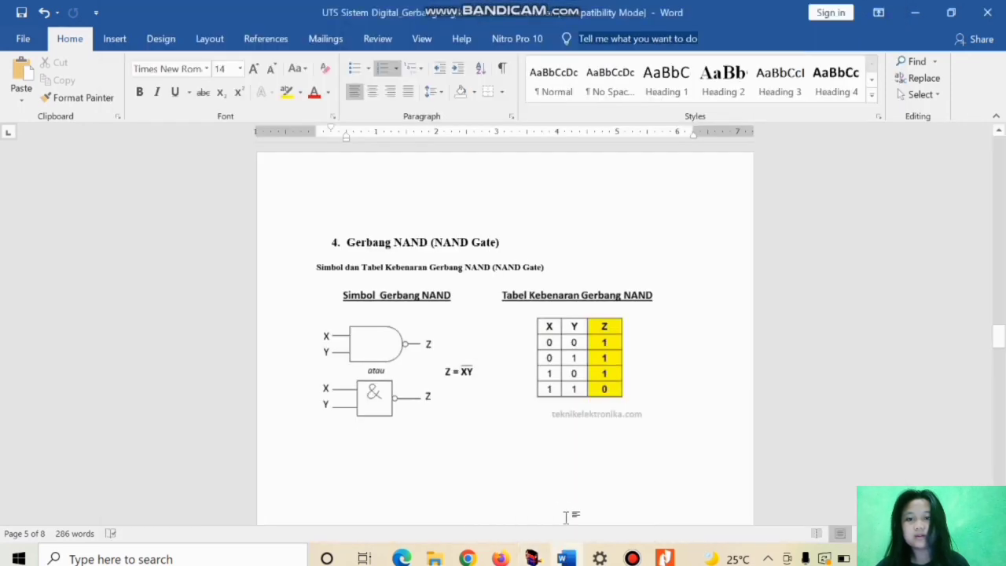
pyautogui.moveTo(664, 557)
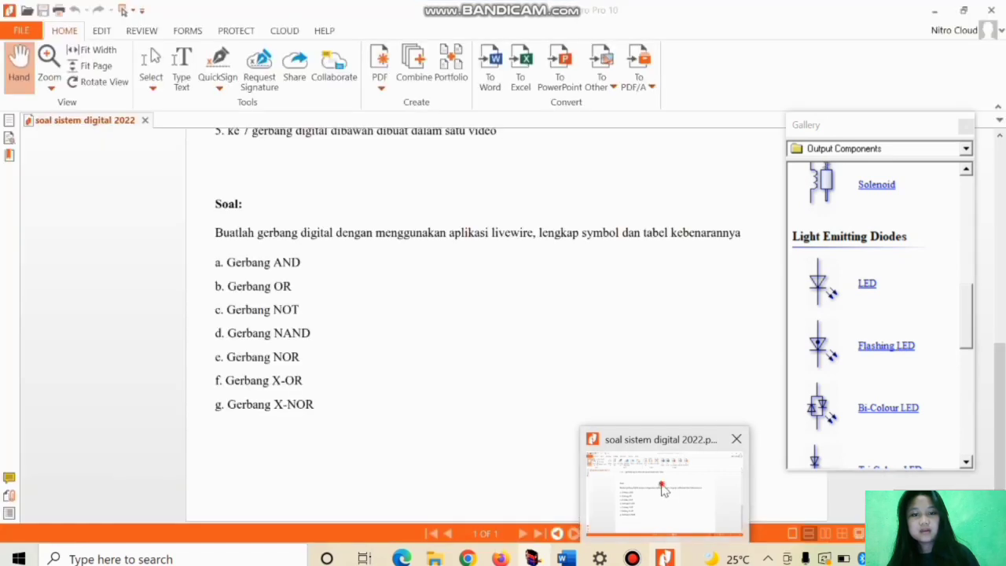
pyautogui.click(662, 488)
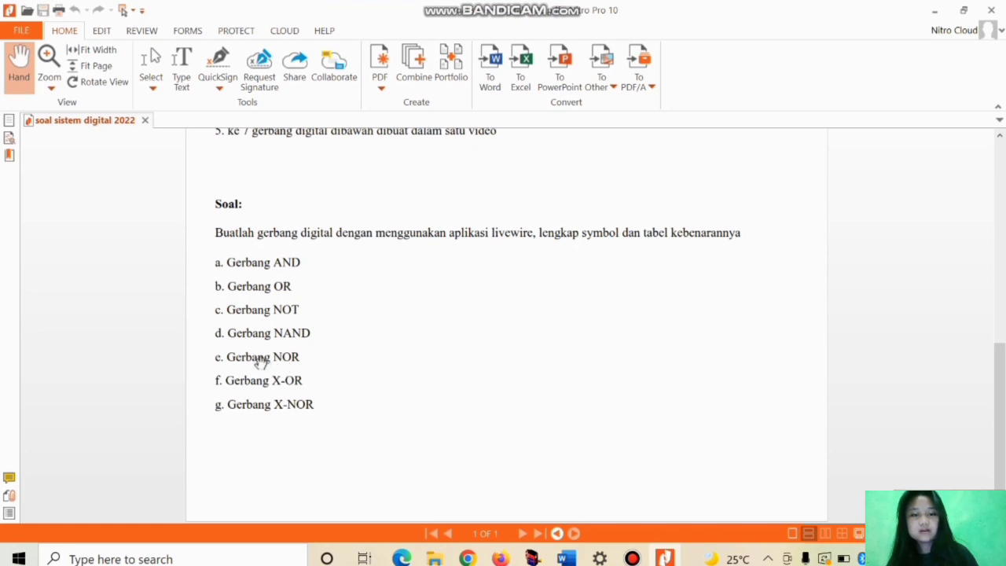
# Step: Switch to the Word document and examine the NOR gate's symbol and truth table in section 5
pyautogui.moveTo(569, 552)
pyautogui.click(570, 526)
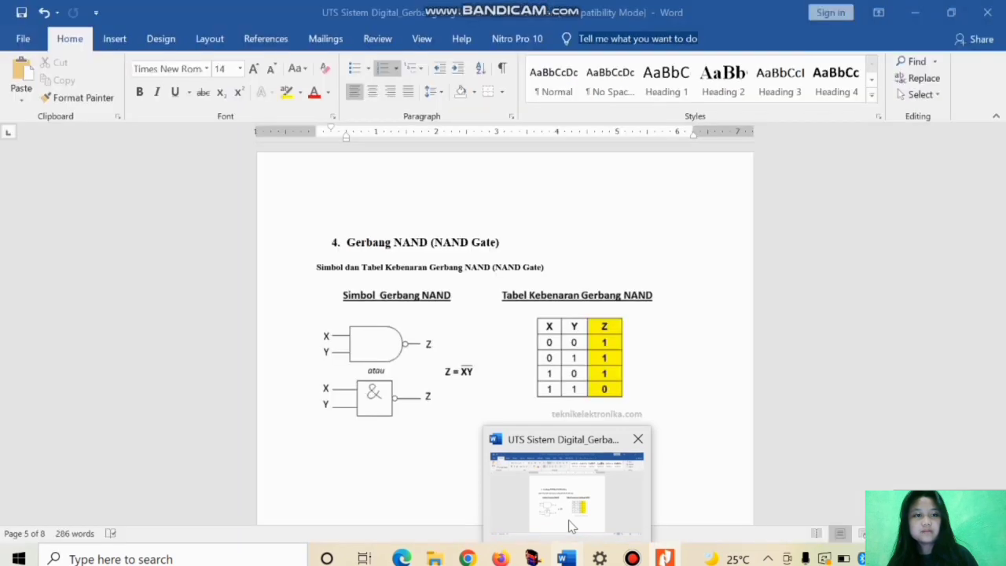
pyautogui.scroll(2, 570, 433)
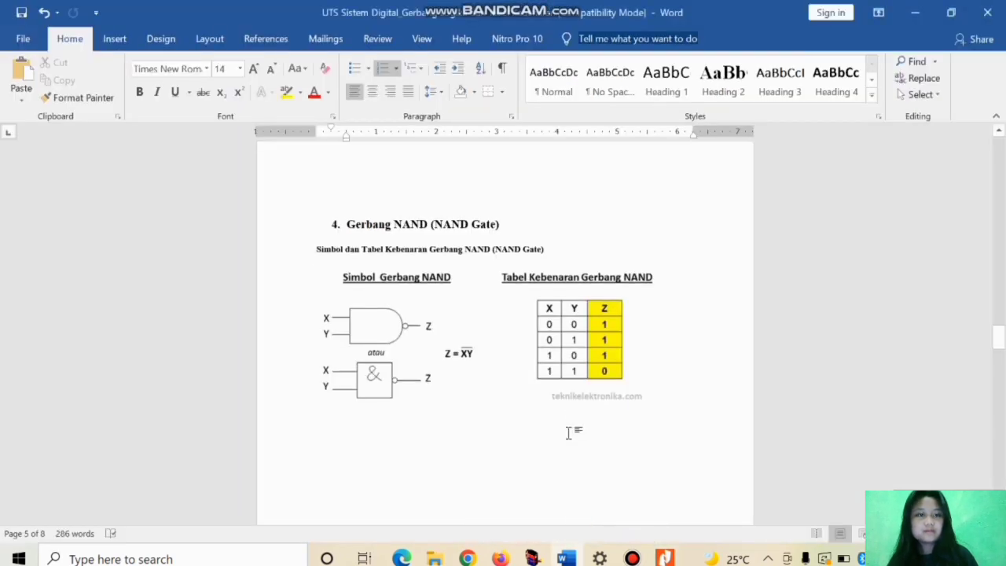
pyautogui.scroll(-8, 569, 432)
pyautogui.scroll(-8, 570, 433)
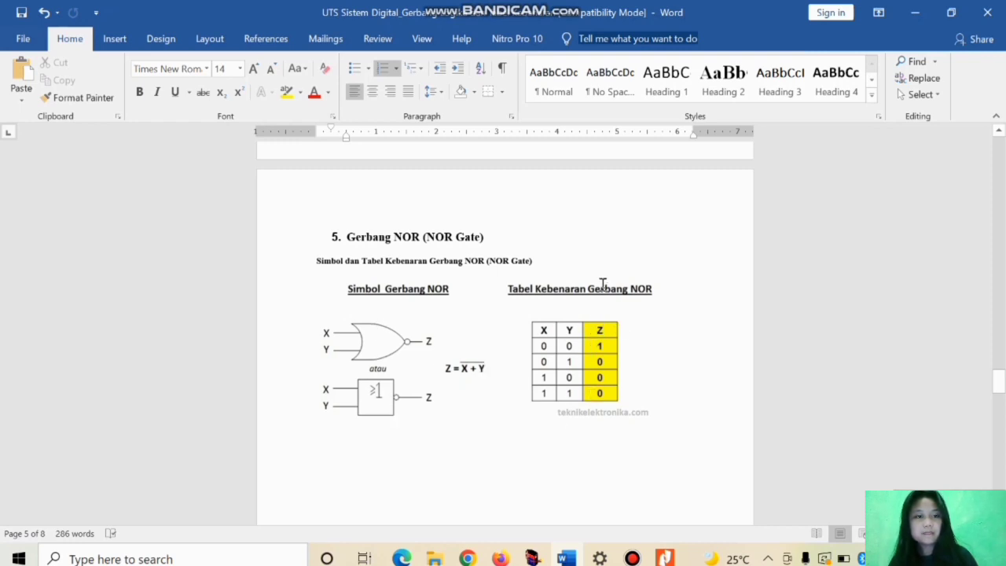
pyautogui.scroll(10, 600, 235)
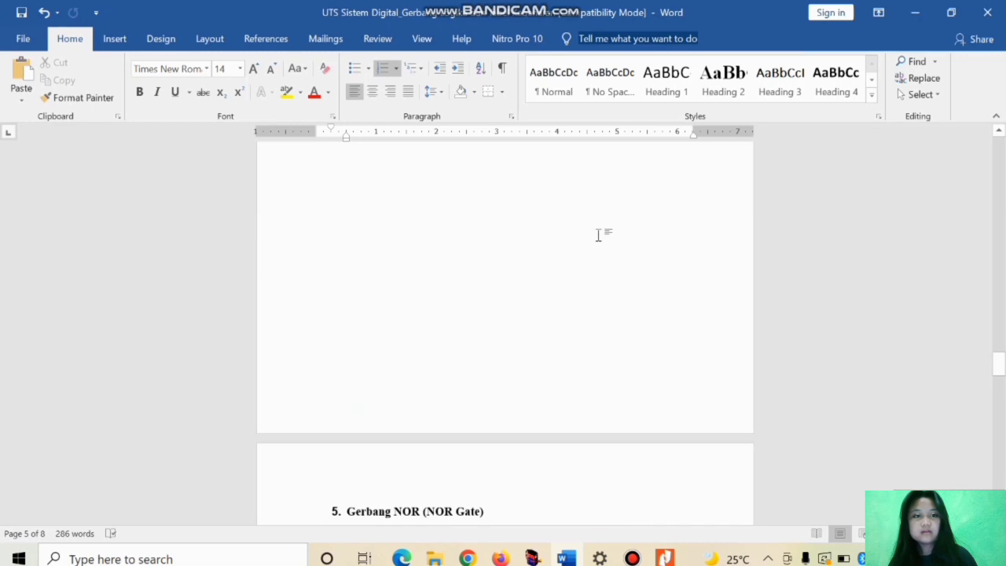
pyautogui.scroll(5, 599, 235)
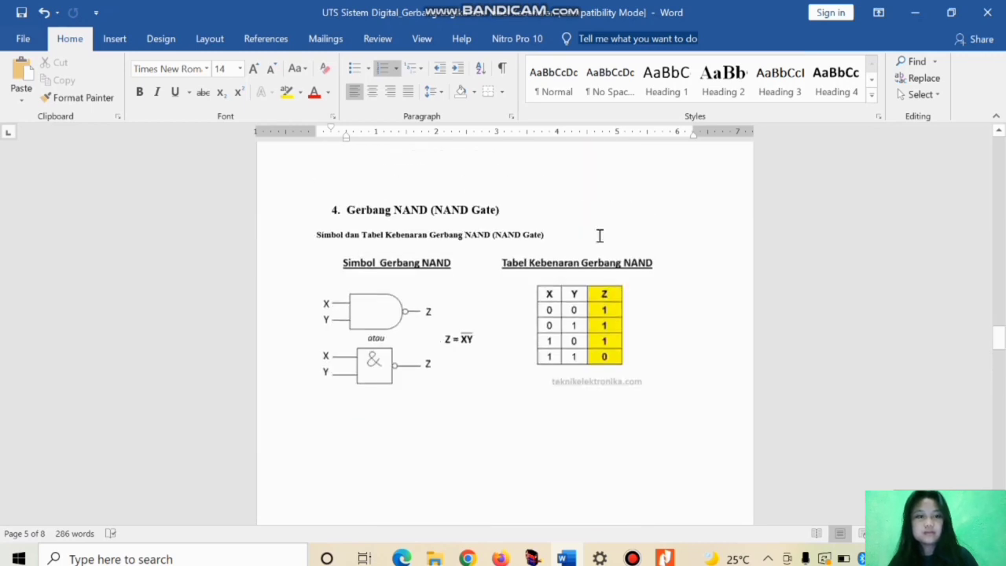
pyautogui.scroll(-10, 599, 234)
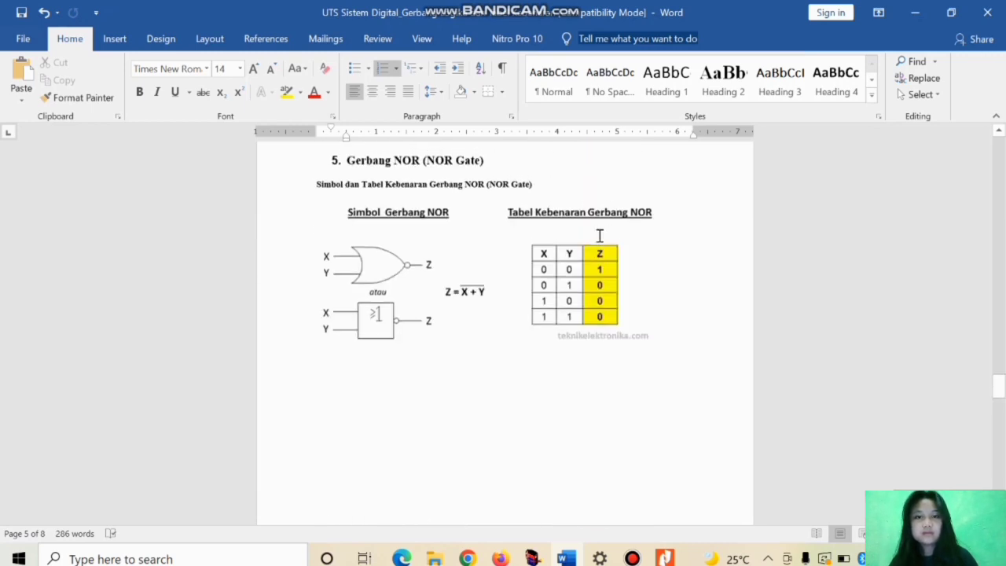
pyautogui.scroll(-1, 599, 230)
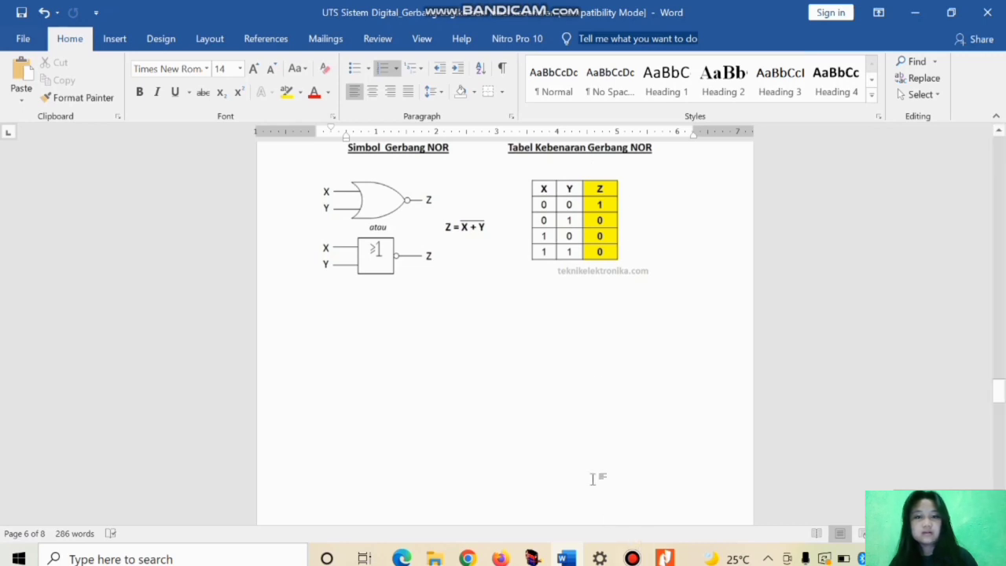
# Step: Switch to Livewire and place a 7402 Quad 2-Input NOR Gate from the 7400 Series on the empty sheet area
pyautogui.moveTo(533, 558)
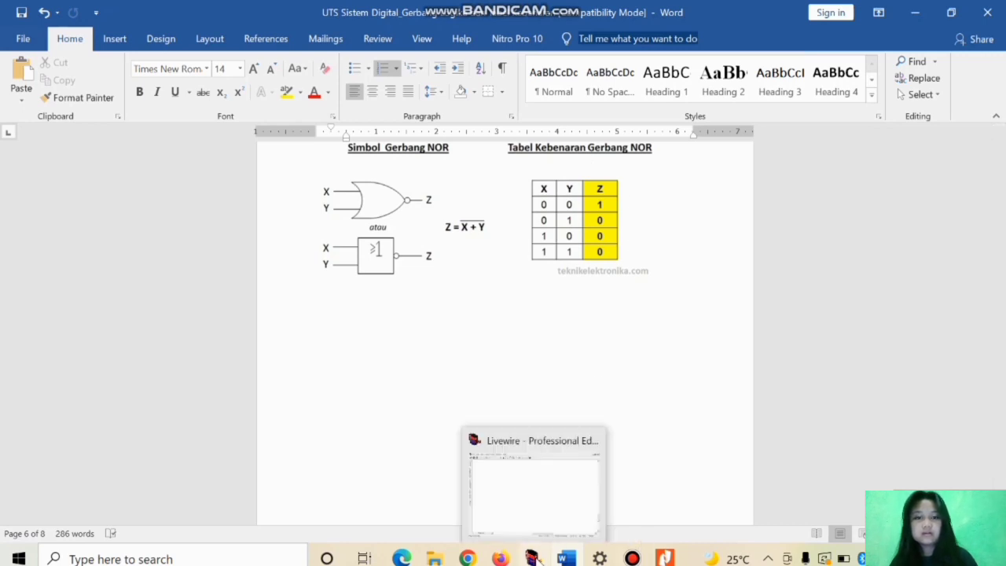
pyautogui.click(534, 516)
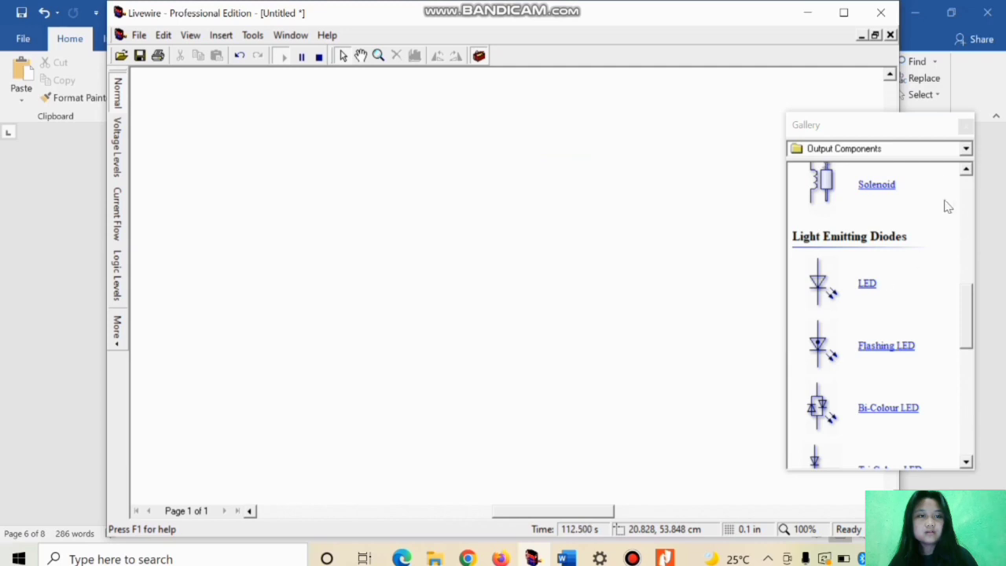
pyautogui.click(932, 148)
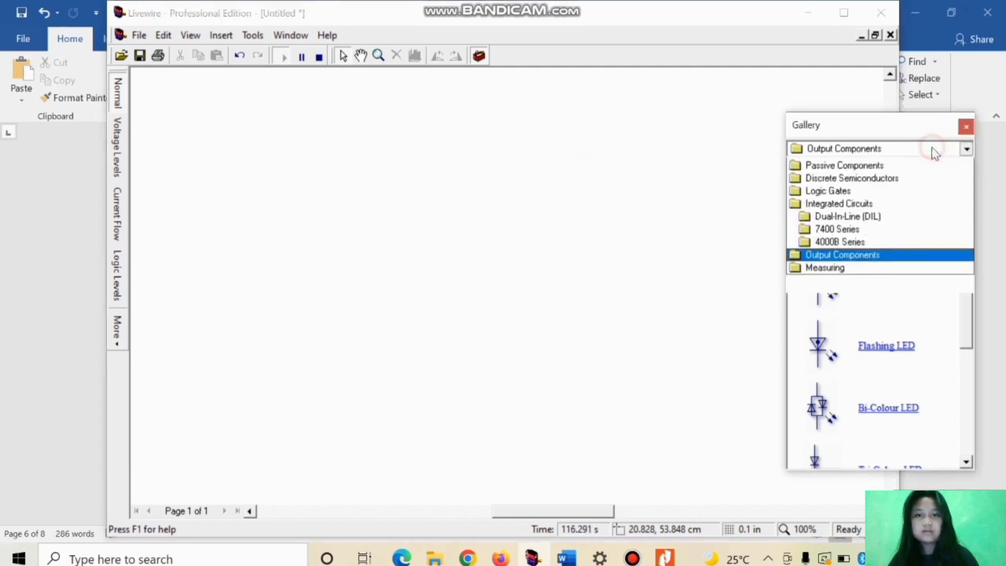
pyautogui.click(850, 319)
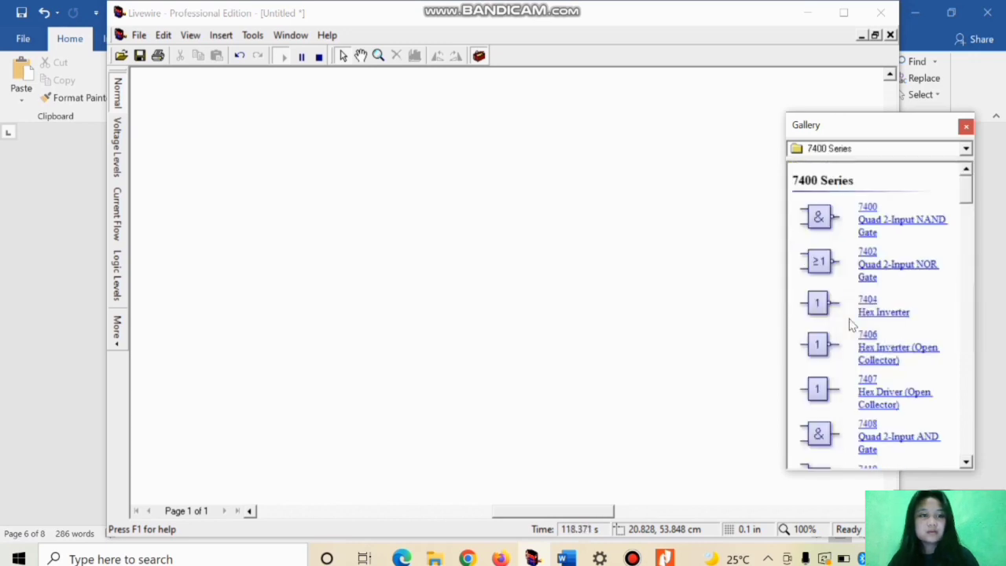
pyautogui.moveTo(820, 262); pyautogui.dragTo(471, 189)
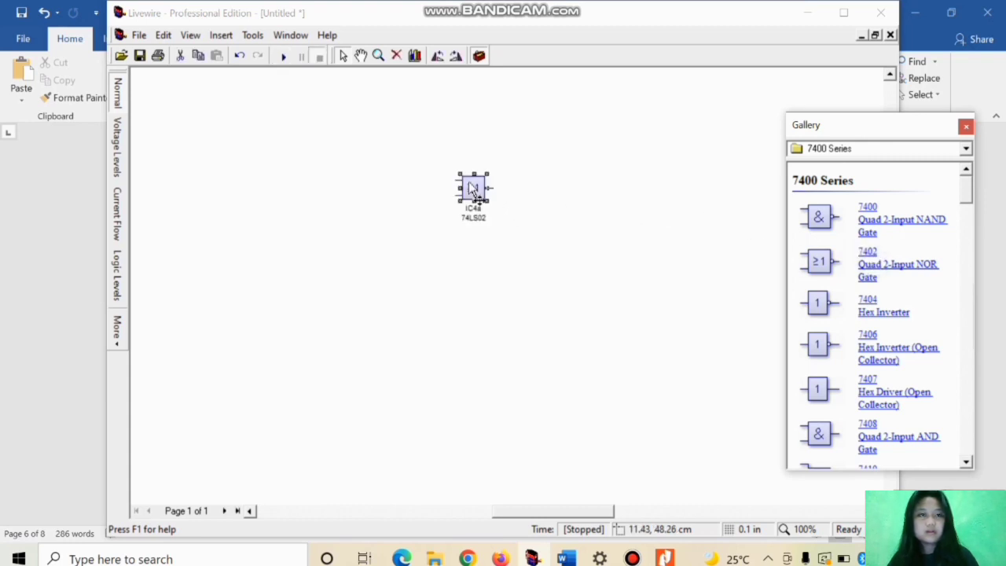
# Step: Place two SPST switches from Input Components one above the other beside the NOR gate's inputs
pyautogui.click(966, 150)
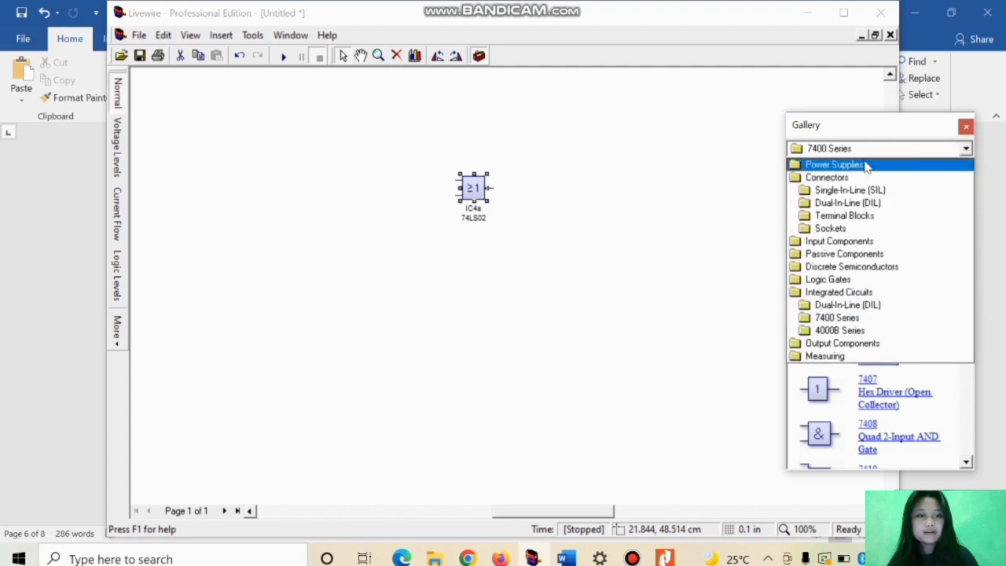
pyautogui.click(837, 244)
pyautogui.moveTo(838, 295); pyautogui.dragTo(767, 271)
pyautogui.moveTo(440, 179); pyautogui.dragTo(420, 177)
pyautogui.moveTo(833, 292); pyautogui.dragTo(411, 197)
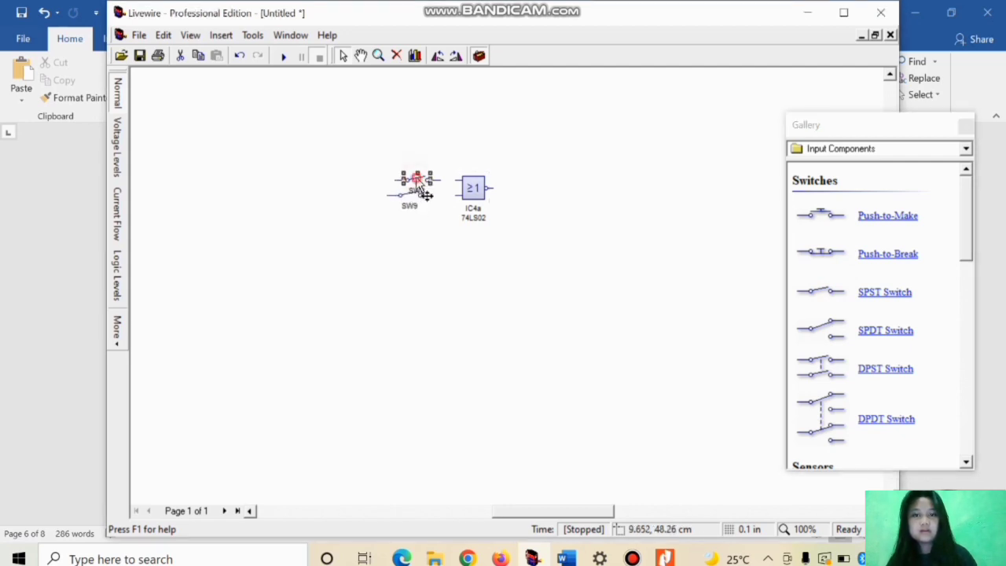
# Step: Move both SPST switches slightly away from the NOR gate so they line up vertically, level with its two inputs
pyautogui.doubleClick(423, 193)
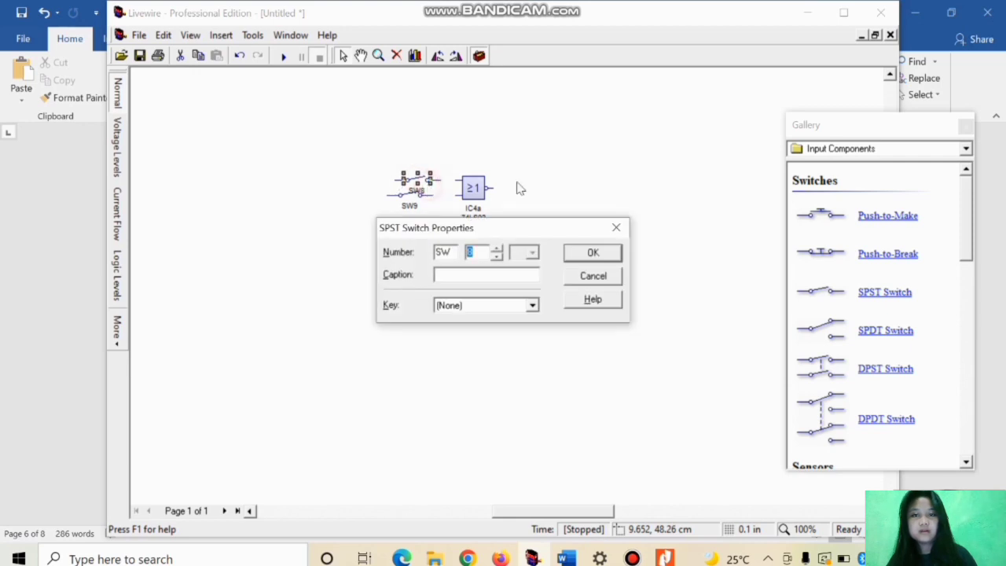
pyautogui.click(618, 227)
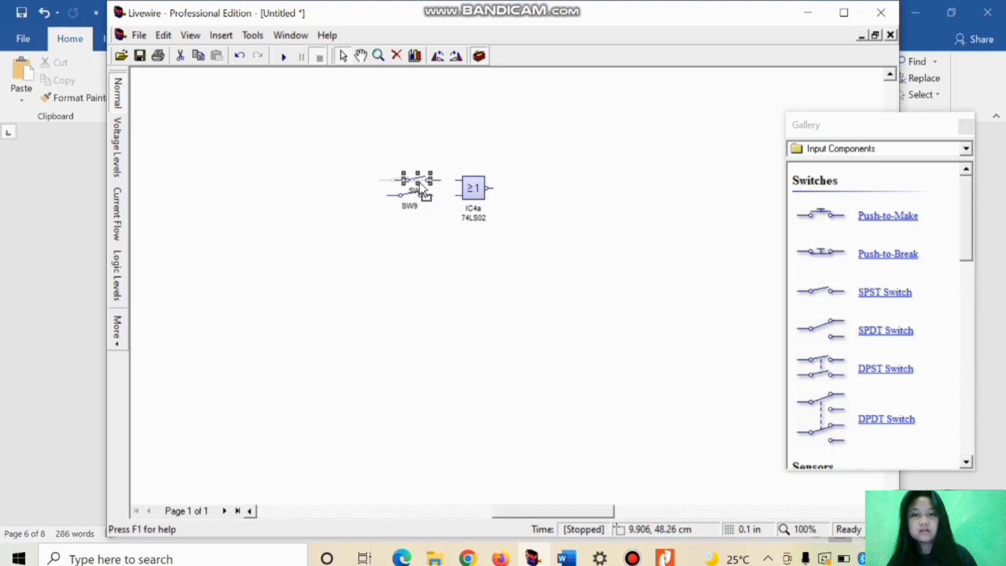
pyautogui.moveTo(421, 187); pyautogui.dragTo(406, 187)
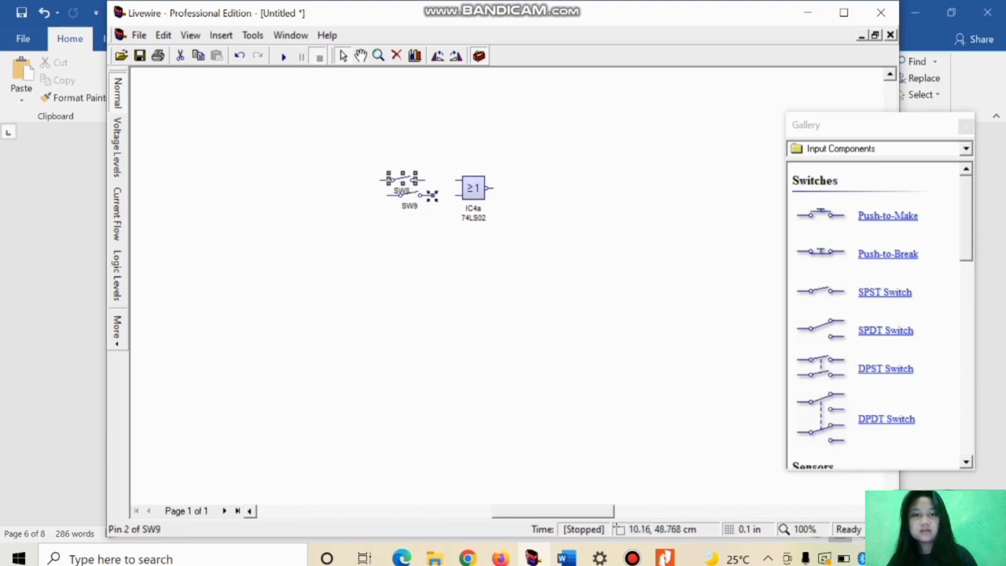
pyautogui.doubleClick(420, 198)
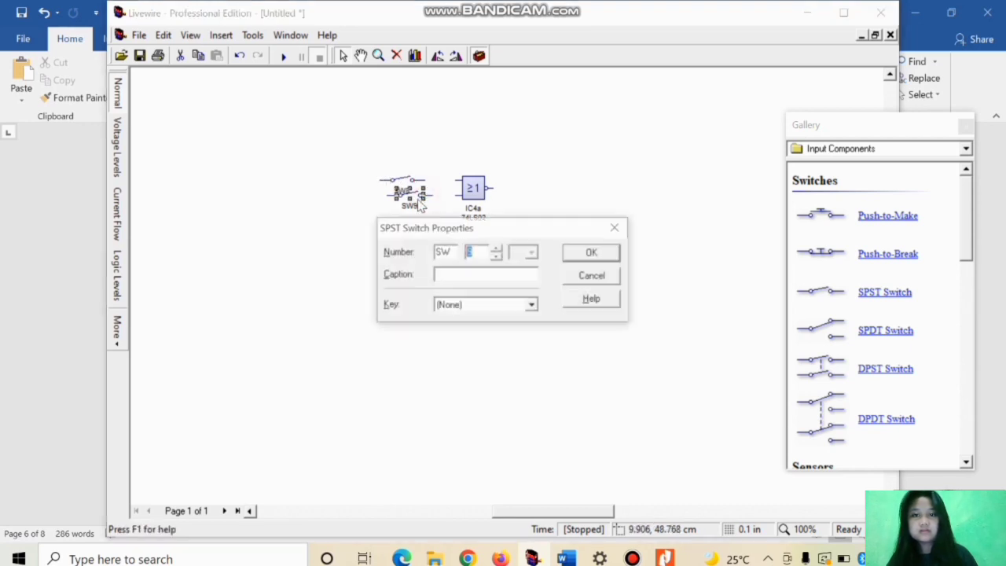
pyautogui.click(623, 229)
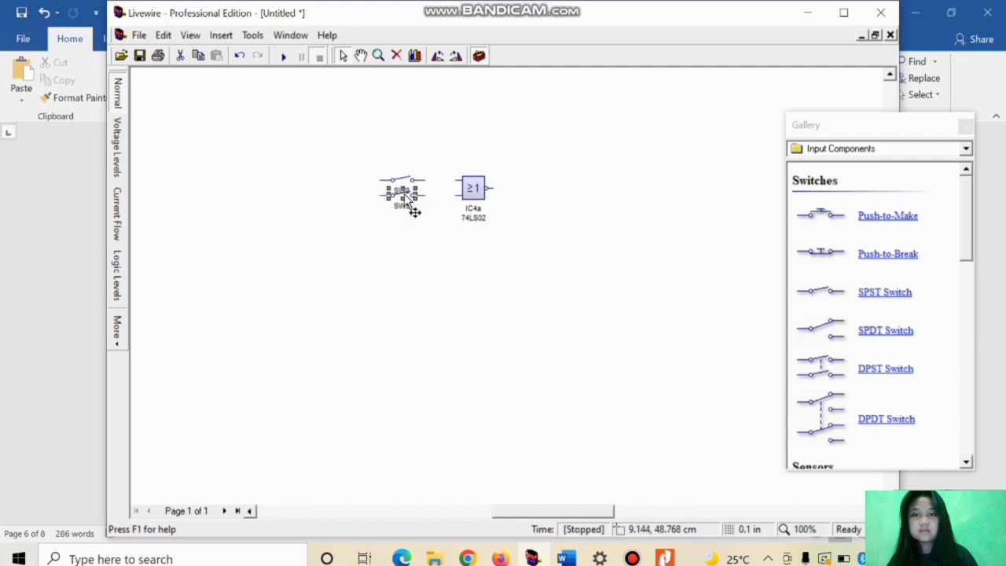
# Step: Place a 9V Battery from Power Supplies below the switches, one Ground beneath it and a second Ground below and beyond the NOR gate
pyautogui.click(883, 149)
pyautogui.scroll(2, 876, 173)
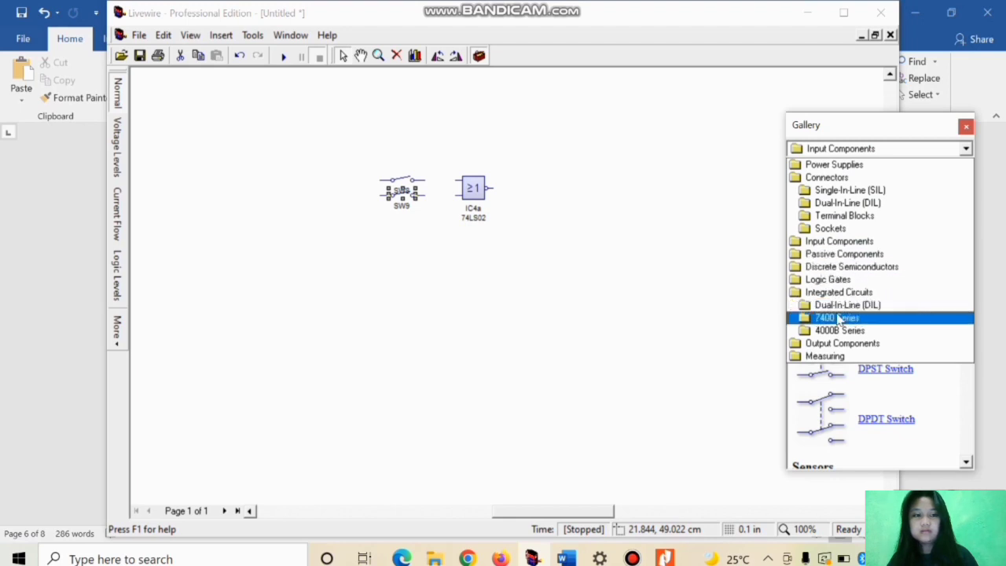
pyautogui.click(811, 166)
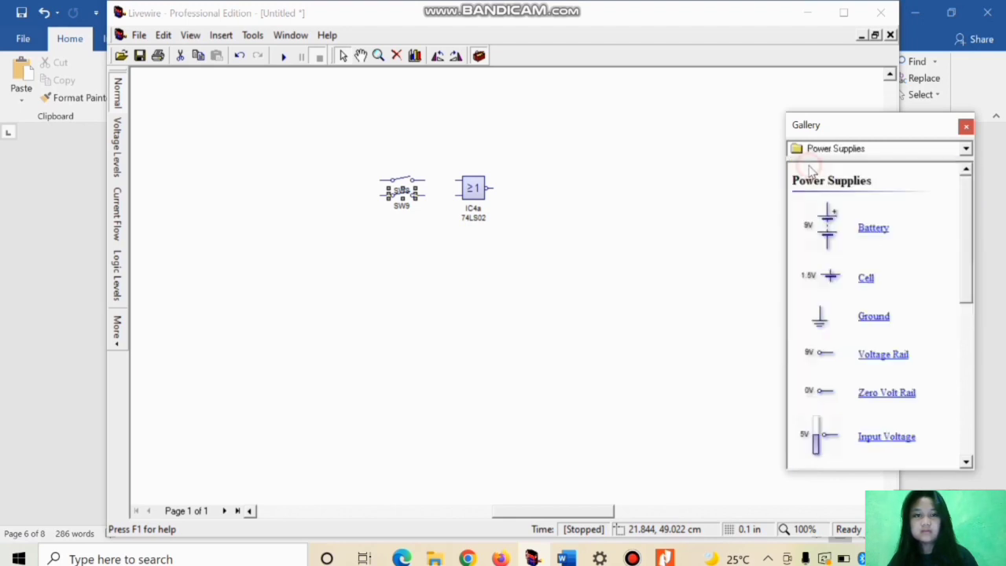
pyautogui.click(829, 234)
pyautogui.moveTo(829, 236); pyautogui.dragTo(380, 272)
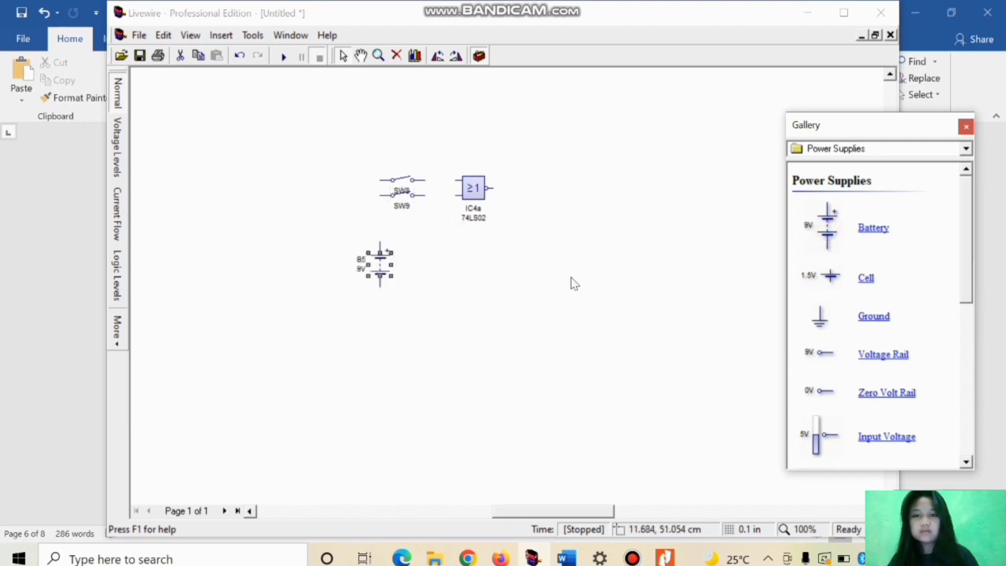
pyautogui.moveTo(865, 322); pyautogui.dragTo(383, 350)
pyautogui.moveTo(885, 317); pyautogui.dragTo(530, 324)
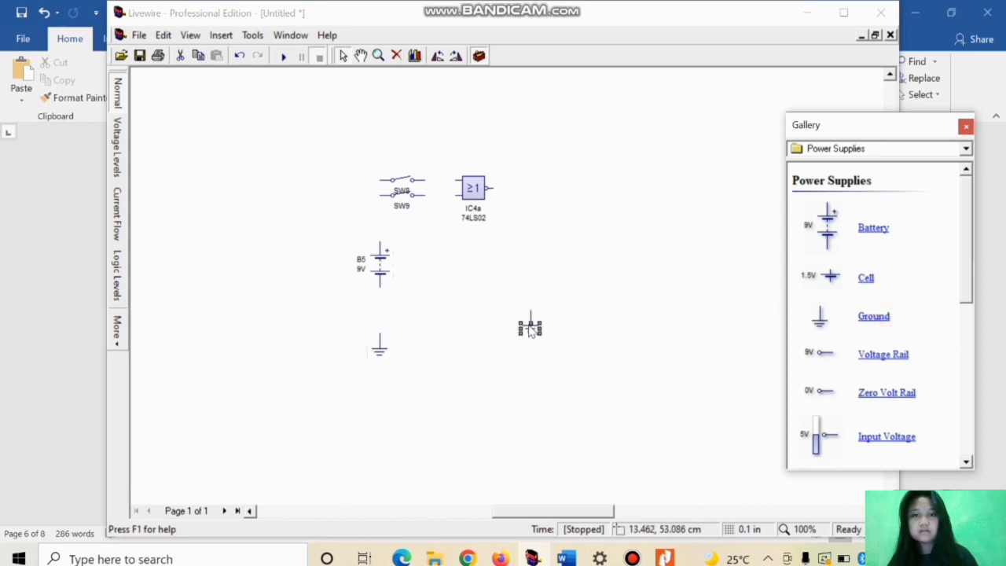
# Step: Place a Flashing LED from Output Components beside the NOR gate's output, slightly lower than the gate
pyautogui.click(966, 148)
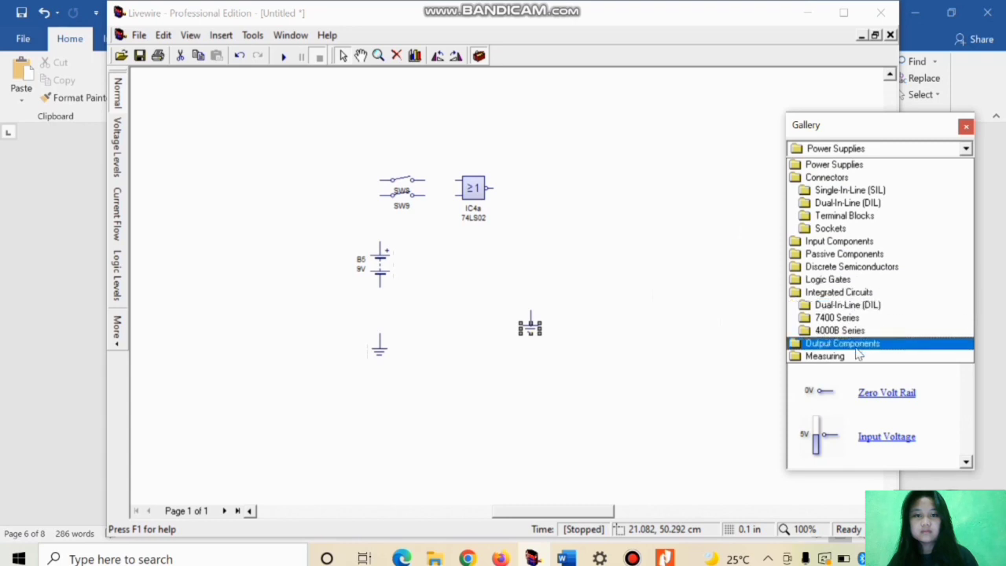
pyautogui.click(854, 346)
pyautogui.moveTo(966, 462); pyautogui.dragTo(966, 462)
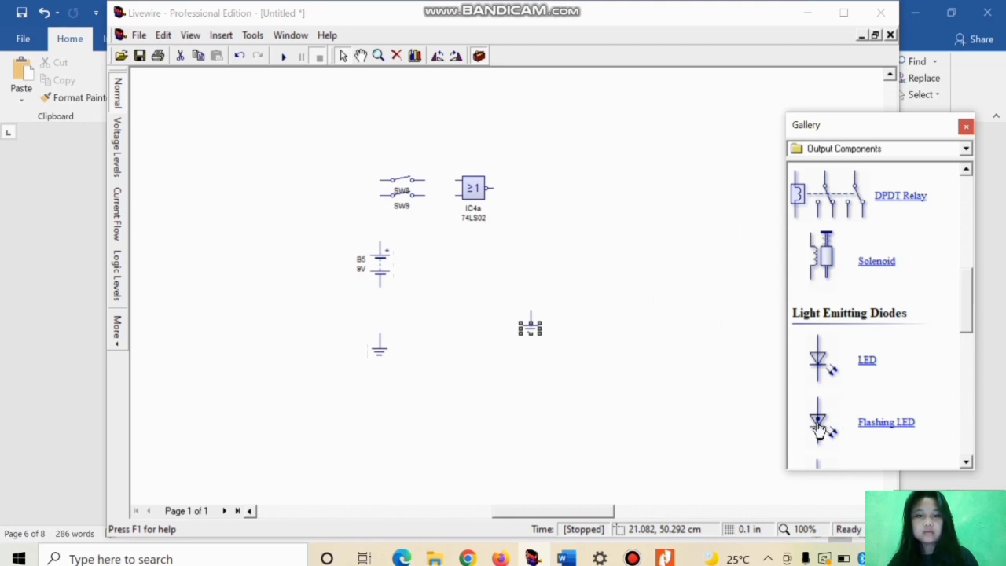
pyautogui.moveTo(817, 425); pyautogui.dragTo(544, 215)
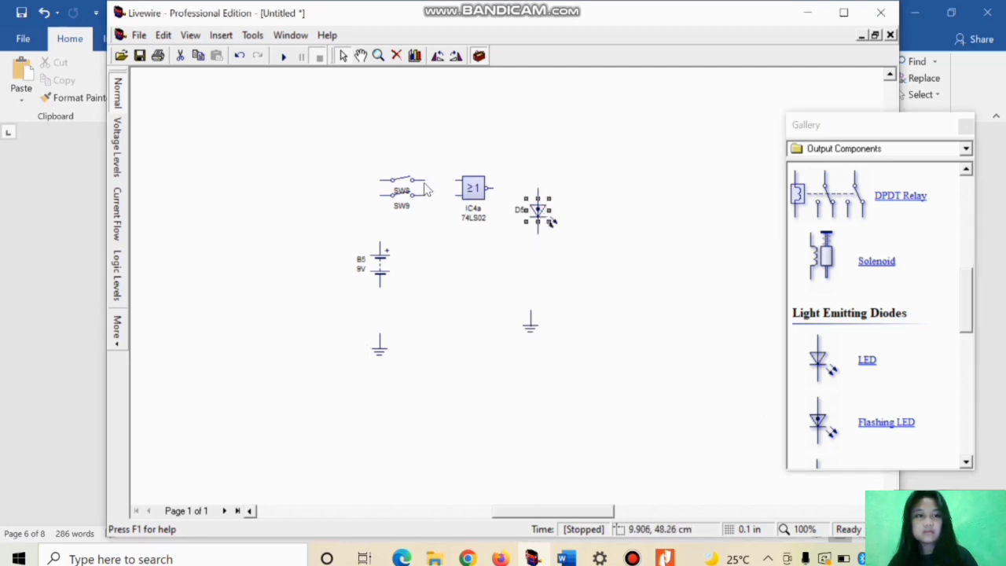
# Step: Wire the switches, NOR gate, flashing LED, battery and grounds into one circuit, moving the second ground directly under the LED
pyautogui.moveTo(425, 180)
pyautogui.mouseDown()
pyautogui.moveTo(457, 181)
pyautogui.moveTo(446, 196)
pyautogui.moveTo(538, 189)
pyautogui.mouseUp()
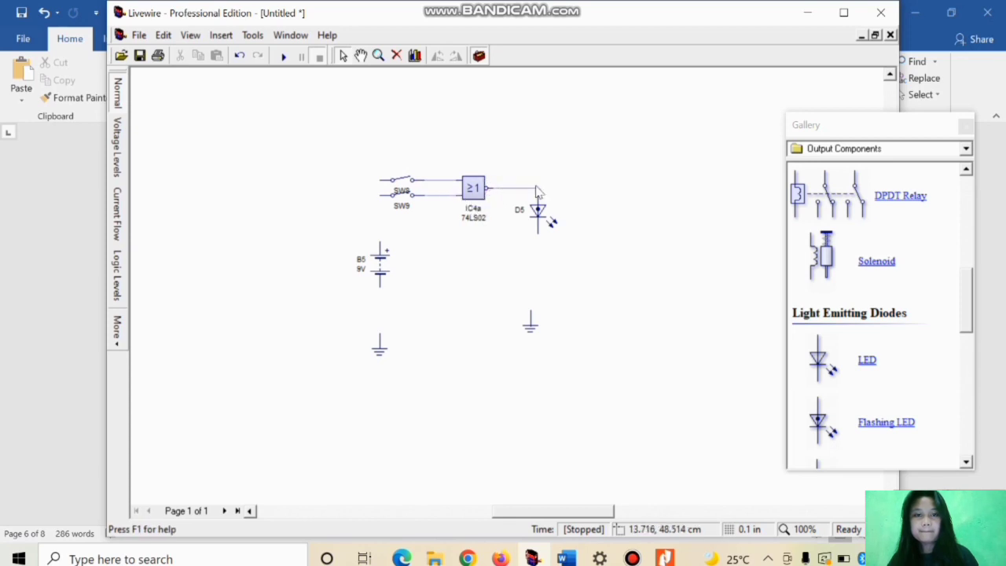
pyautogui.moveTo(380, 179); pyautogui.dragTo(380, 344)
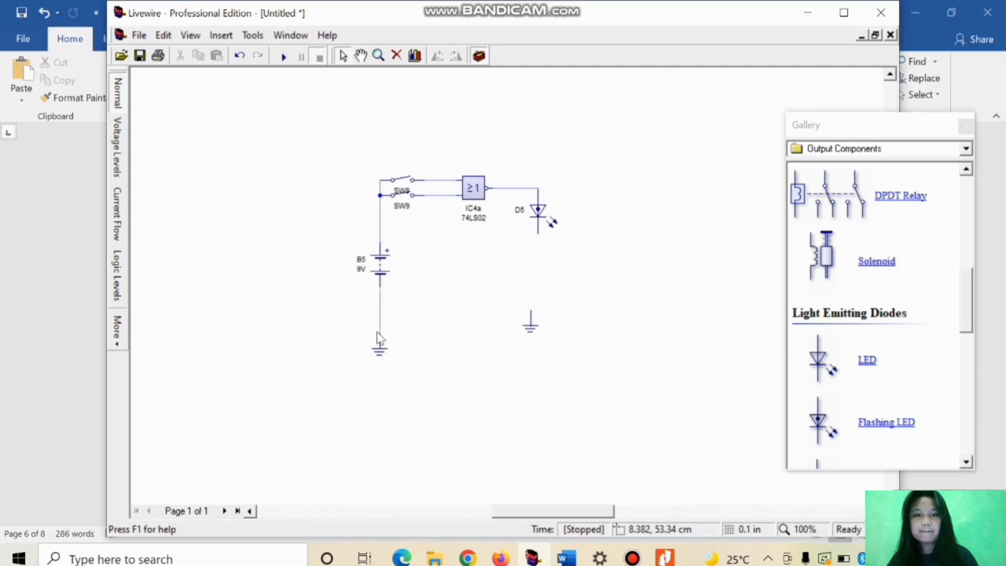
pyautogui.click(531, 329)
pyautogui.moveTo(530, 330); pyautogui.dragTo(538, 296)
pyautogui.moveTo(538, 232); pyautogui.dragTo(539, 279)
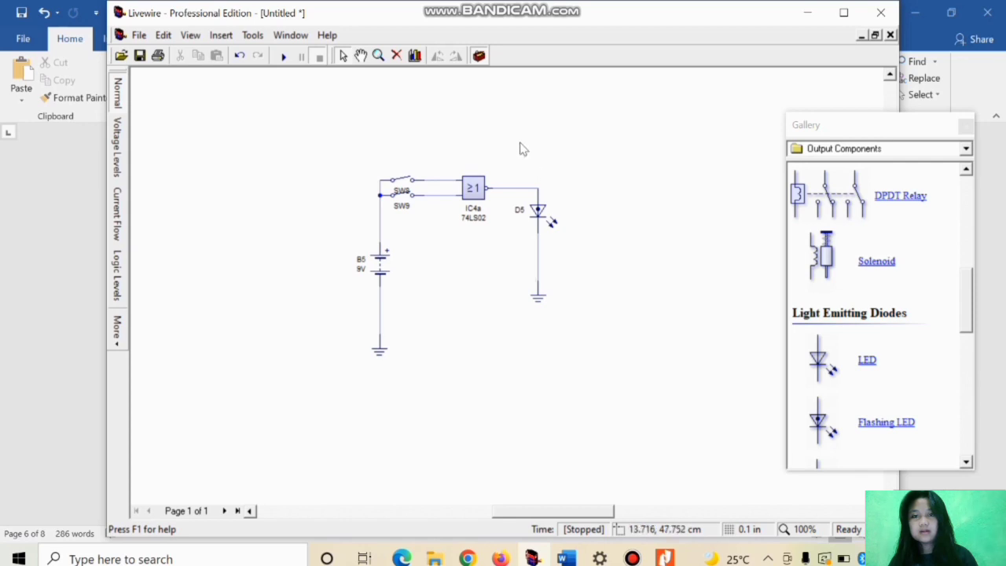
# Step: Run the simulation and toggle the two SPST switches to test the NOR gate's input combinations on the flashing LED
pyautogui.click(285, 58)
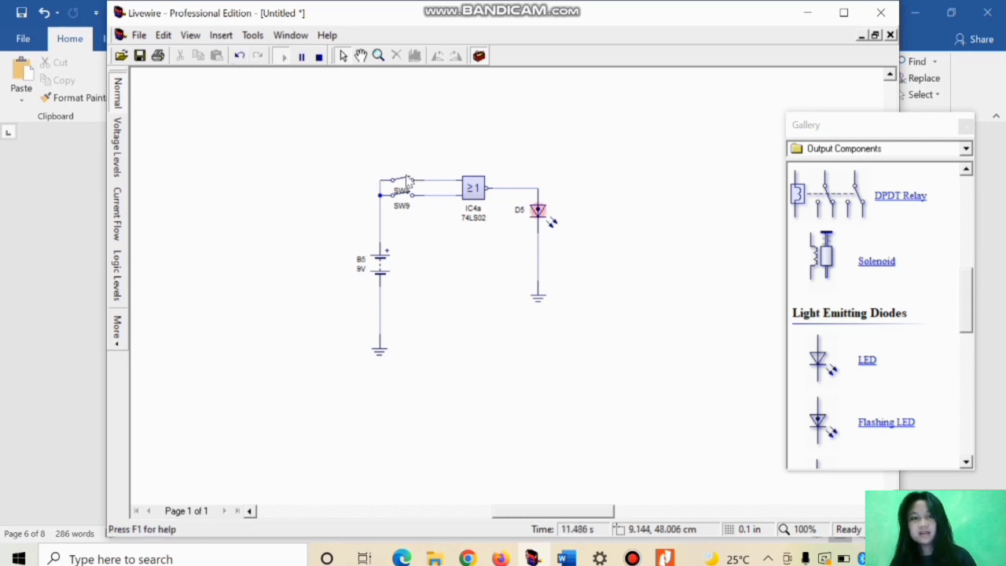
pyautogui.click(407, 181)
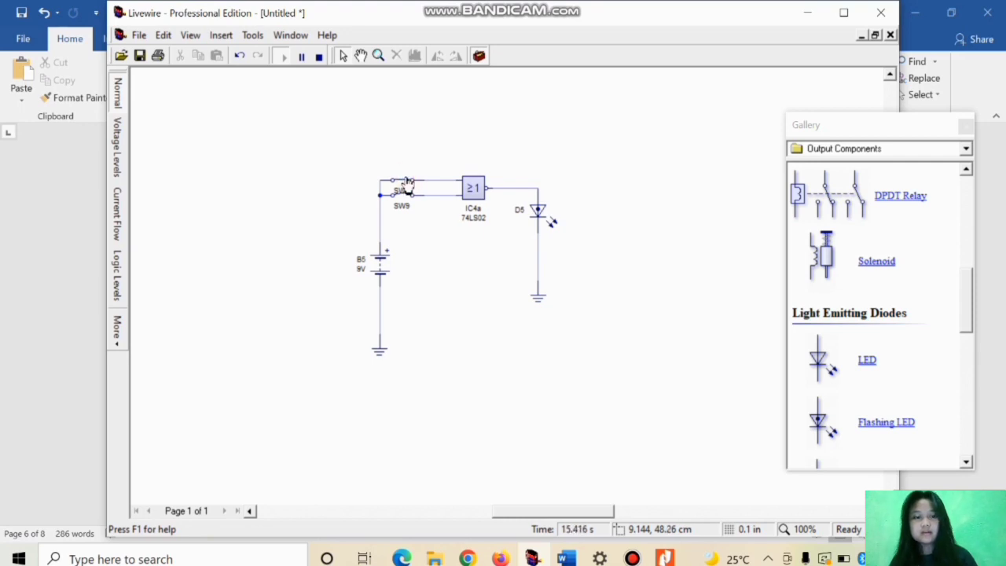
pyautogui.click(406, 181)
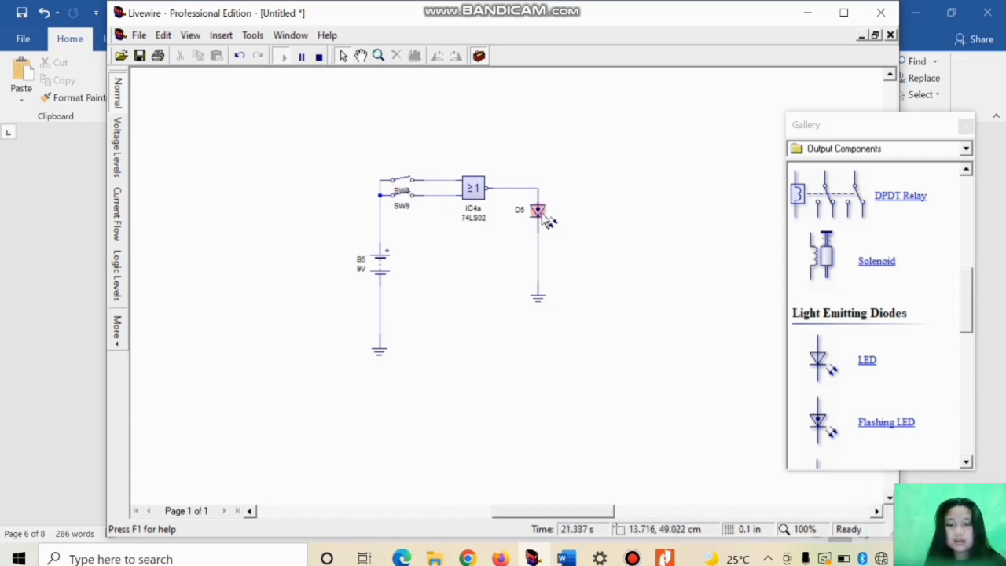
pyautogui.click(403, 184)
pyautogui.click(405, 182)
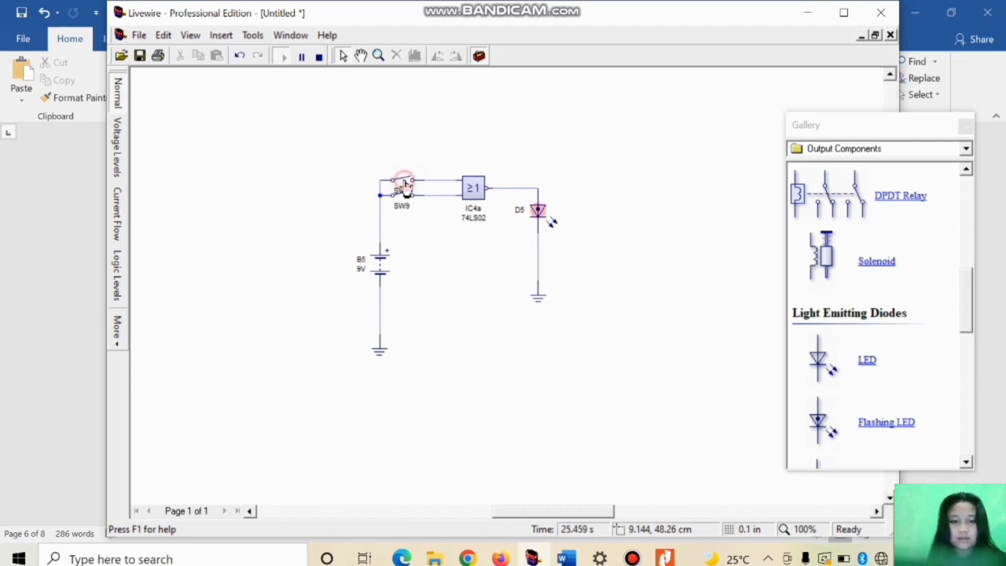
pyautogui.click(406, 193)
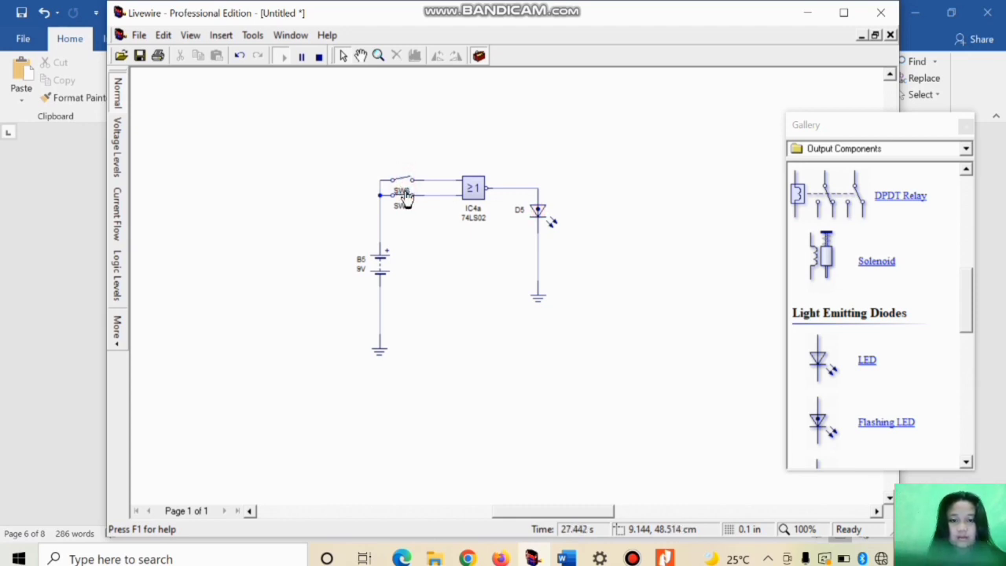
pyautogui.click(407, 181)
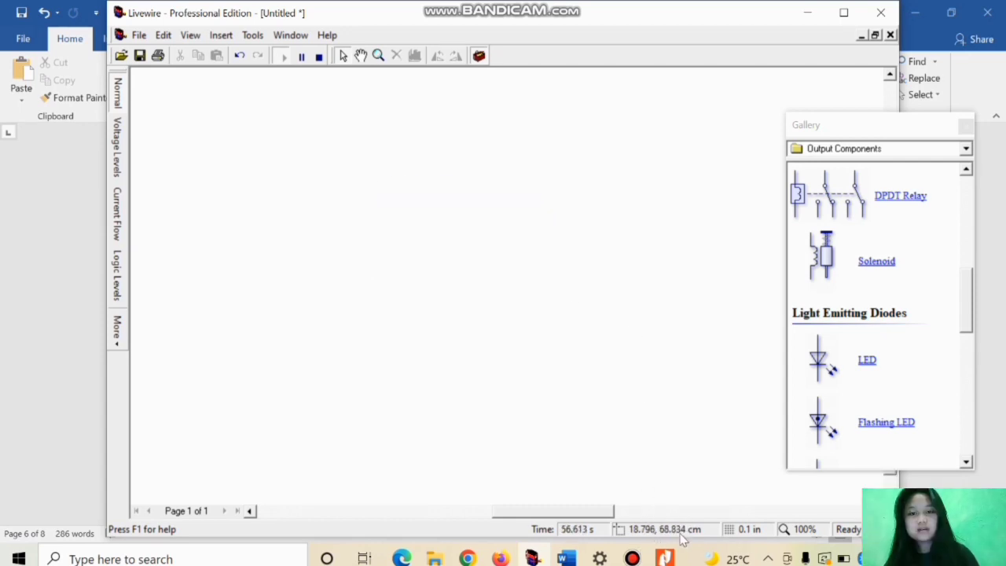
# Step: Check the gate list in the assignment PDF in Nitro Pro and go to the X-OR gate's section 6 in the Word document
pyautogui.moveTo(665, 557)
pyautogui.click(674, 500)
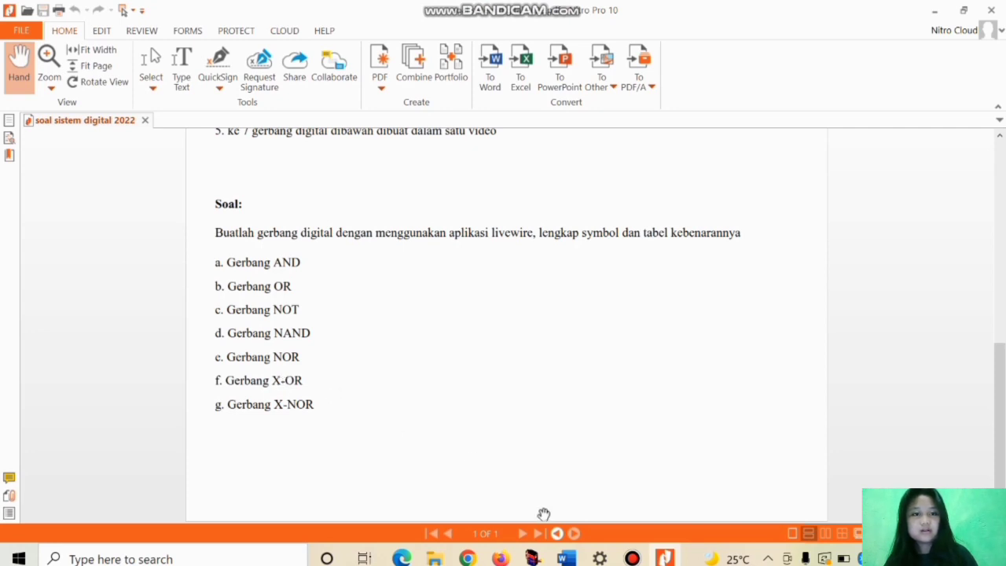
pyautogui.click(568, 558)
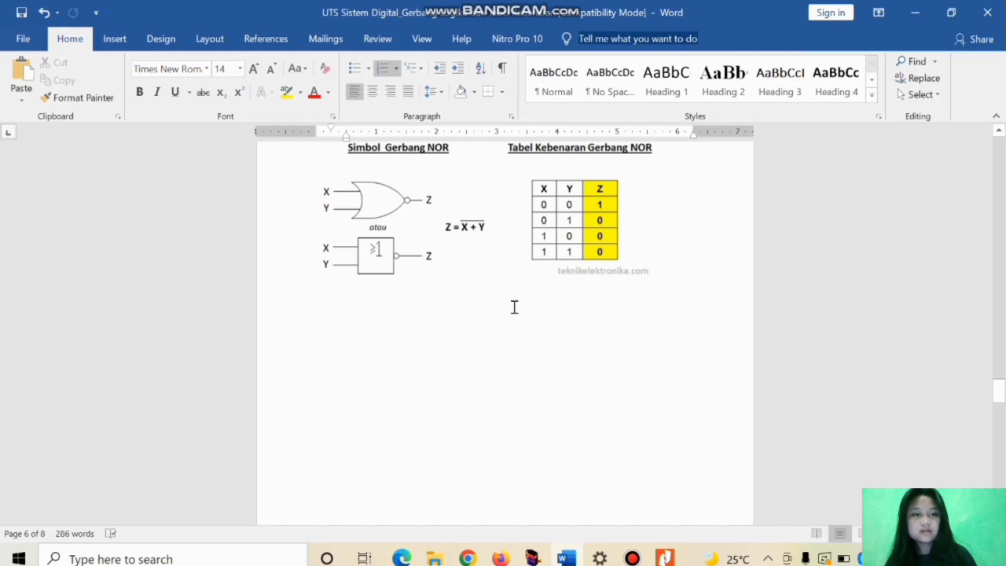
pyautogui.scroll(-10, 512, 310)
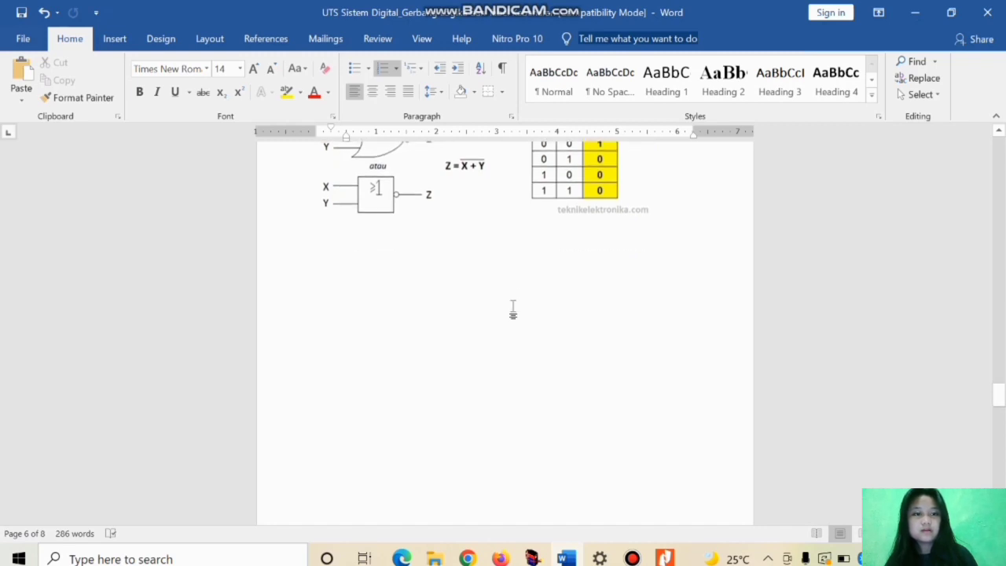
pyautogui.scroll(-3, 514, 307)
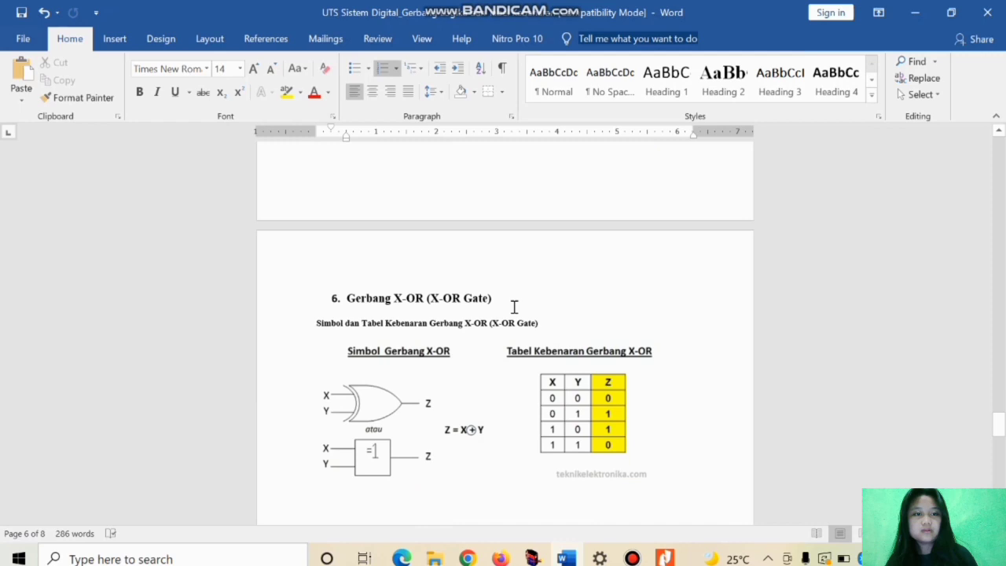
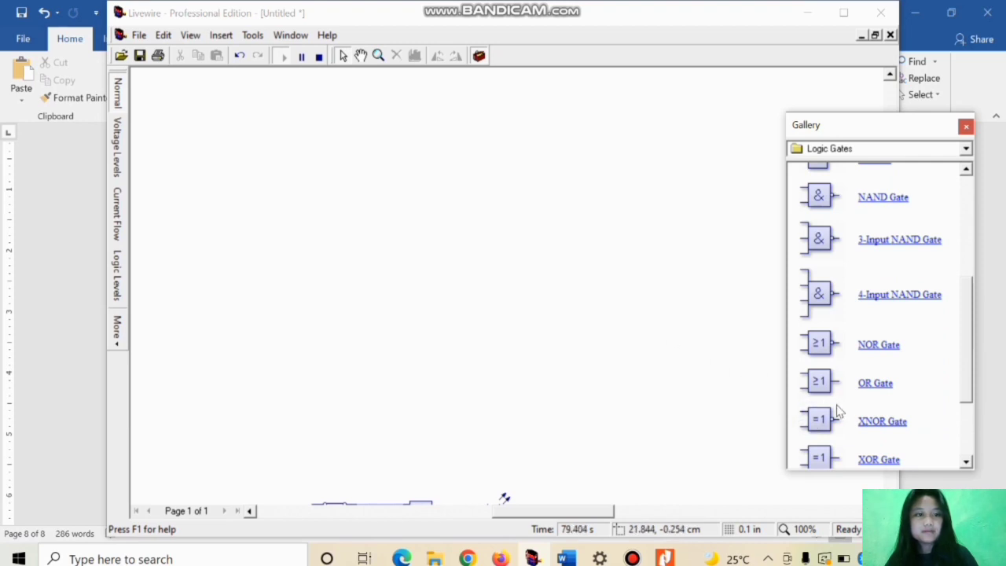
# Step: Place an XNOR Gate from Logic Gates in the empty area above the existing circuits, with two stacked SPST Switches beside its inputs
pyautogui.moveTo(824, 417); pyautogui.dragTo(450, 224)
pyautogui.click(934, 153)
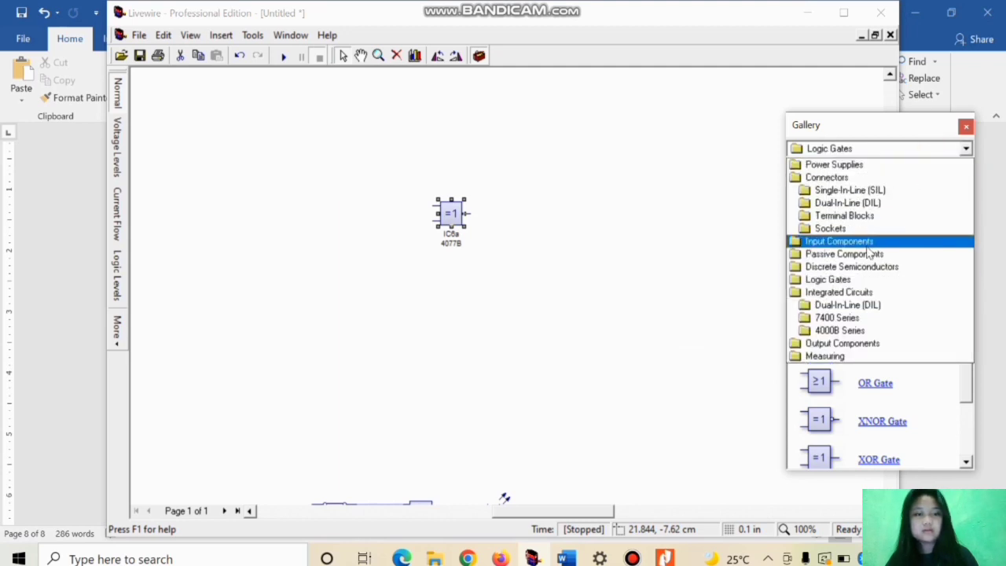
pyautogui.click(866, 246)
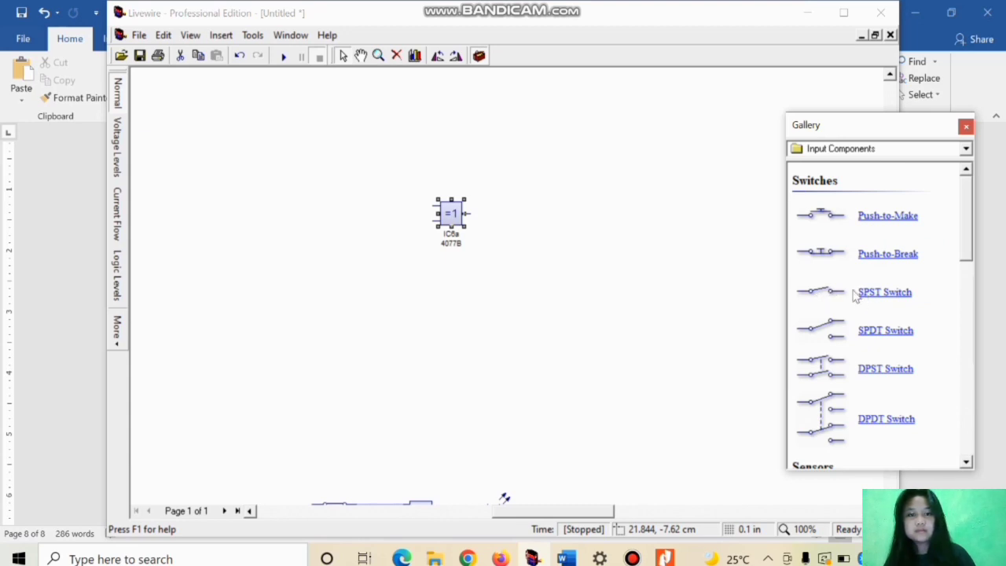
pyautogui.moveTo(728, 289); pyautogui.dragTo(389, 203)
pyautogui.moveTo(878, 303); pyautogui.dragTo(388, 222)
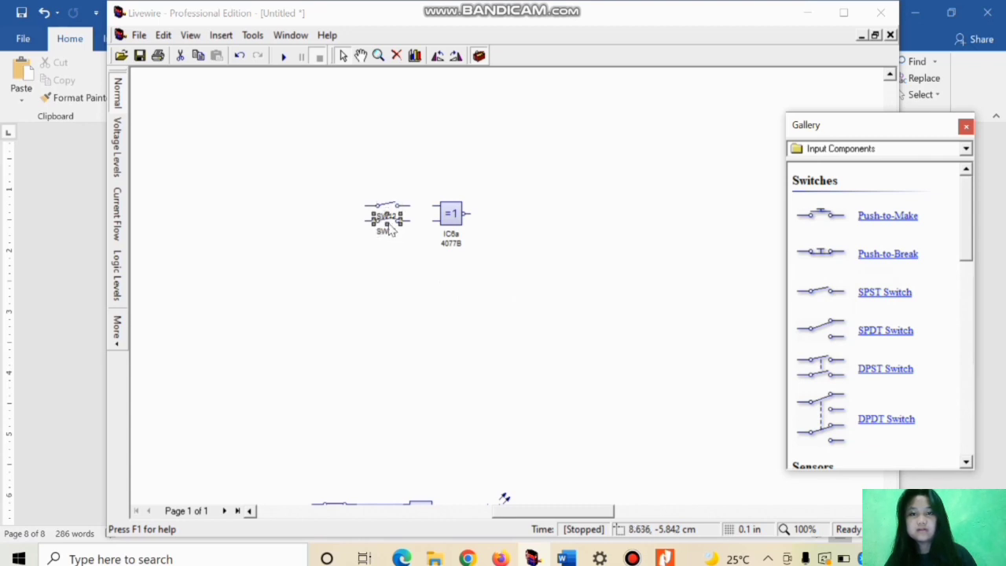
# Step: Place a Battery from Power Supplies below the switches, one Ground beneath it and a second Ground on the XNOR gate's output side
pyautogui.click(918, 150)
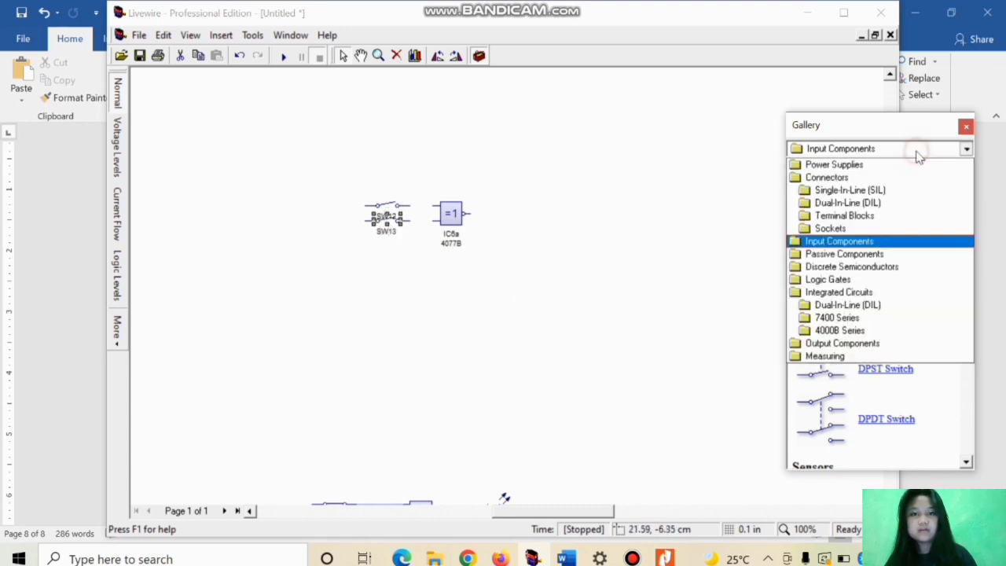
pyautogui.click(873, 166)
pyautogui.moveTo(826, 220); pyautogui.dragTo(371, 300)
pyautogui.moveTo(875, 325); pyautogui.dragTo(367, 392)
pyautogui.moveTo(878, 326); pyautogui.dragTo(525, 354)
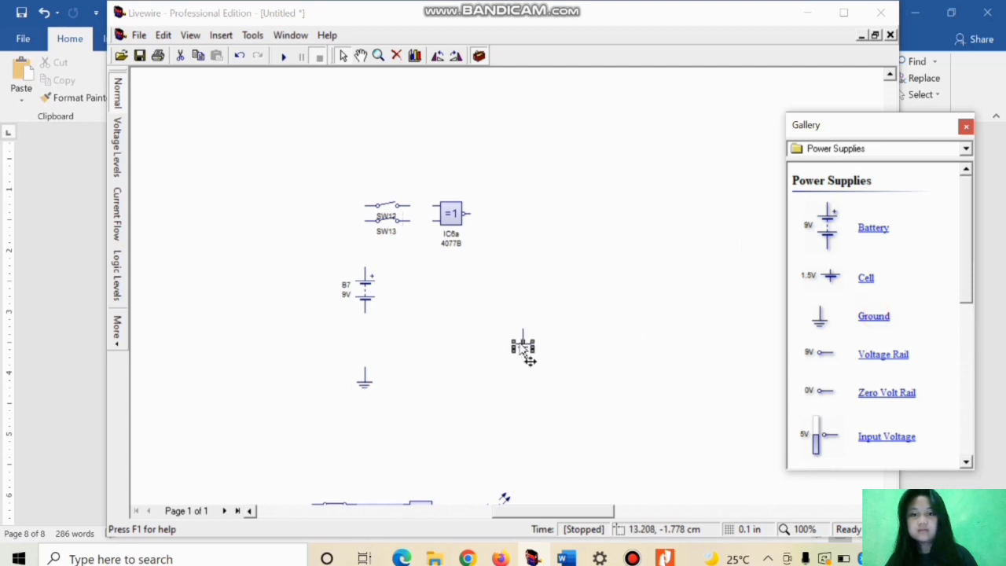
# Step: Place a Flashing LED from Output Components beside the XNOR gate's output, slightly lower than the gate and above the second ground
pyautogui.click(863, 153)
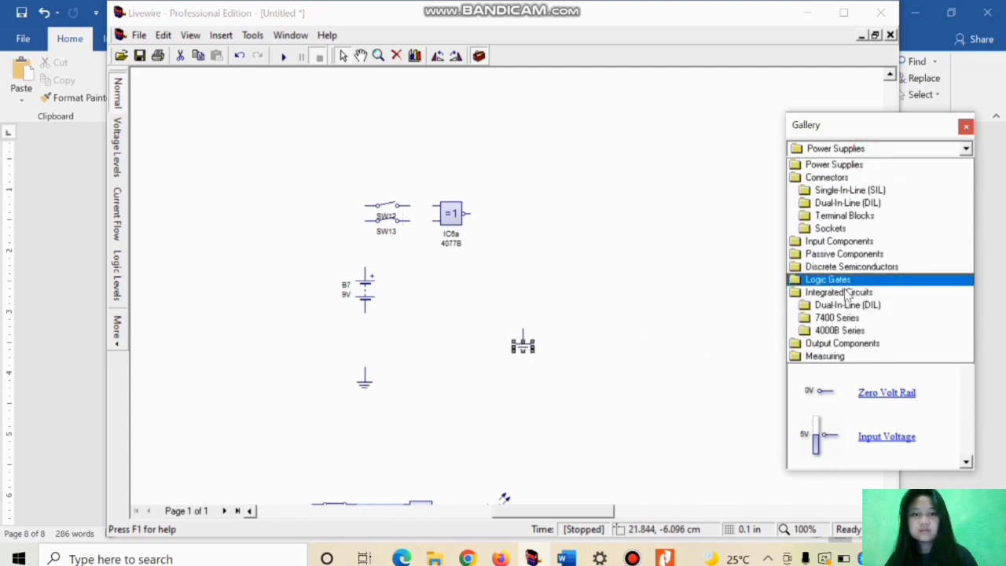
pyautogui.click(840, 352)
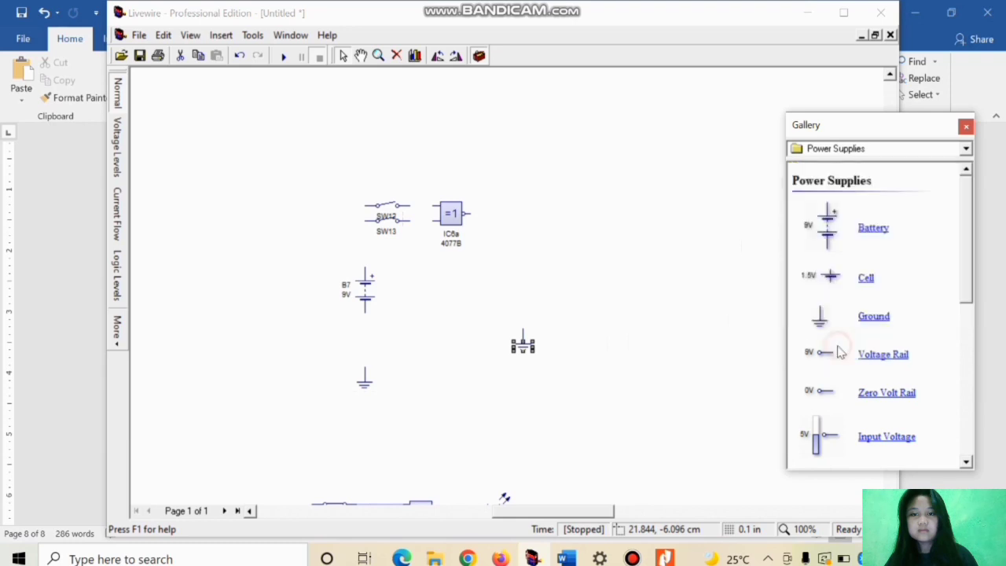
pyautogui.click(967, 463)
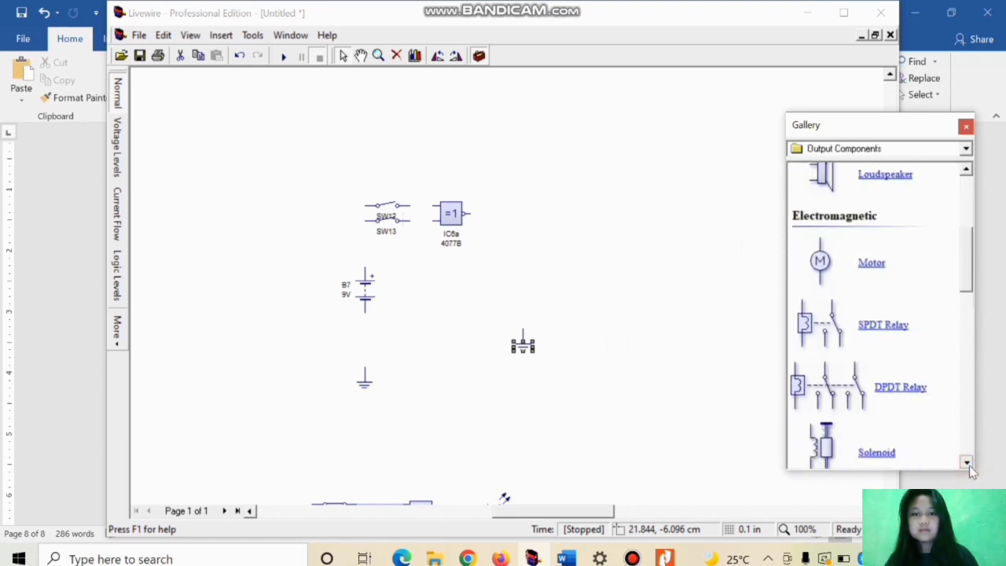
pyautogui.scroll(-5, 972, 472)
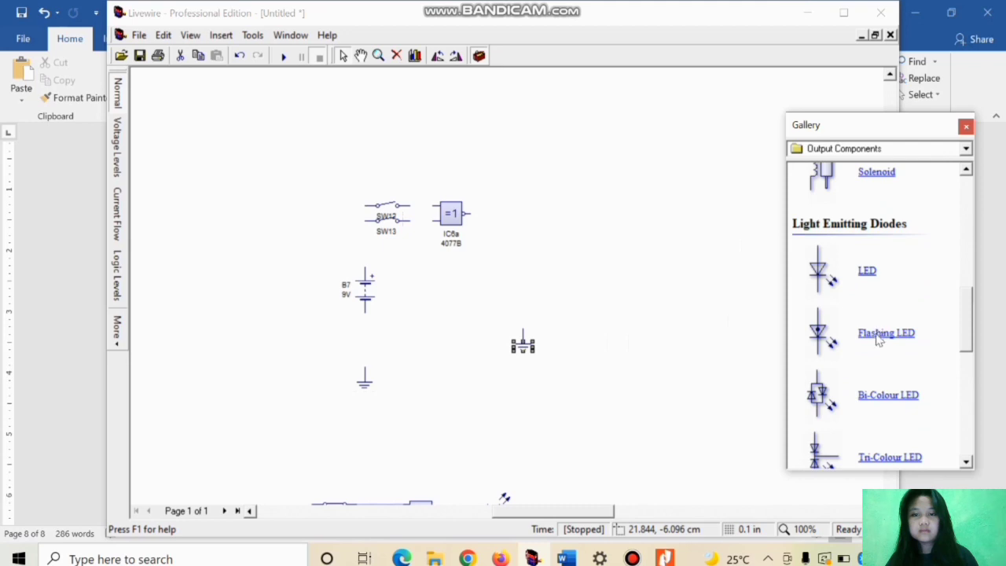
pyautogui.moveTo(878, 346); pyautogui.dragTo(519, 244)
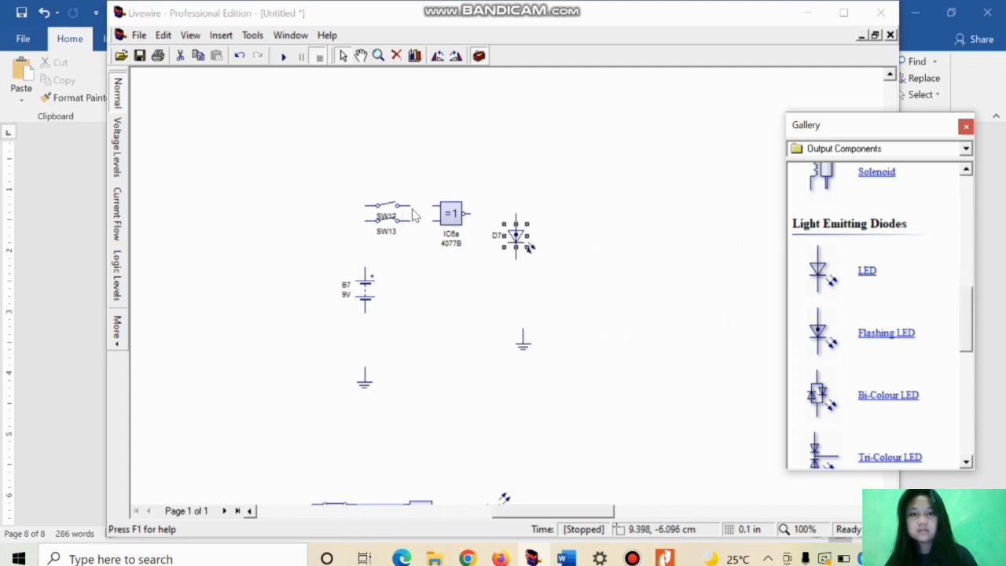
# Step: Wire each of the two SPST switches to its own XNOR gate input
pyautogui.moveTo(410, 205); pyautogui.dragTo(429, 206)
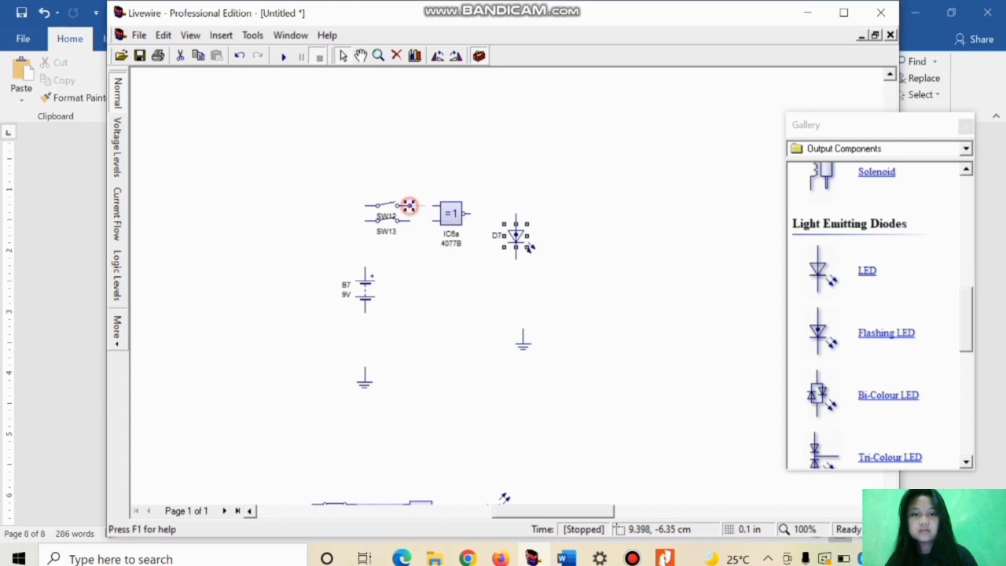
pyautogui.click(432, 205)
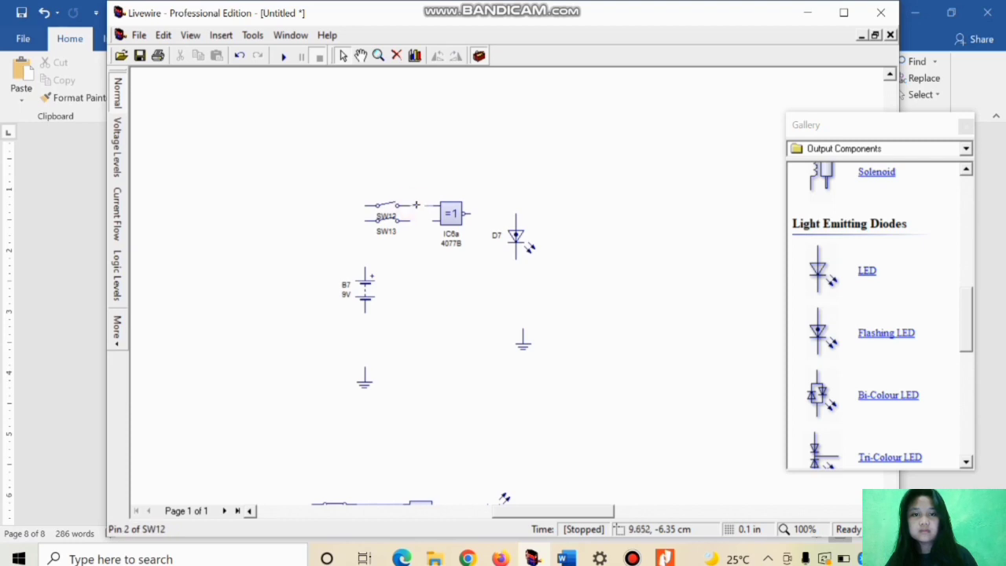
pyautogui.click(434, 205)
pyautogui.click(410, 220)
pyautogui.click(434, 220)
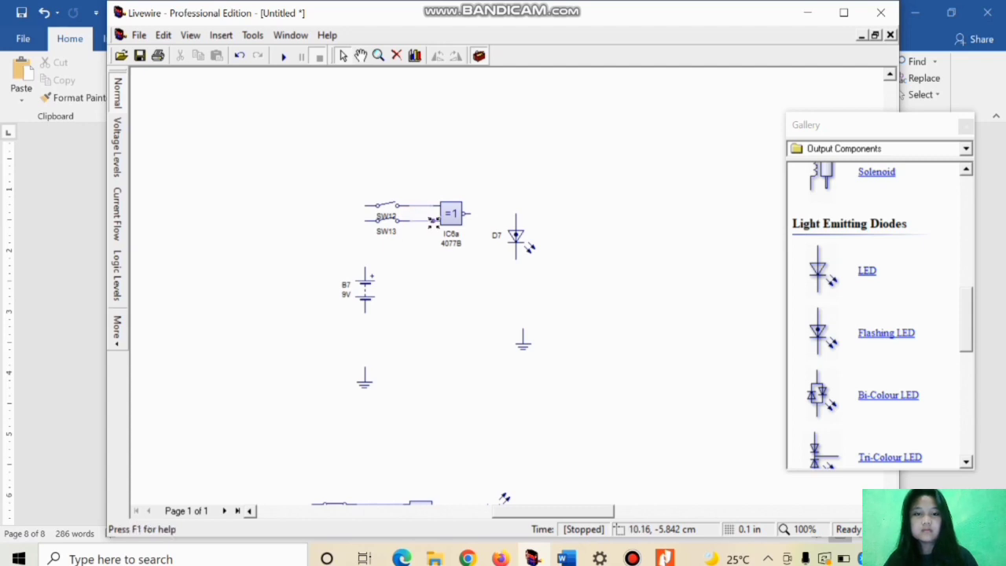
# Step: Wire the free ends of both switches to the battery's positive terminal and the battery's negative terminal to the ground below
pyautogui.click(366, 207)
pyautogui.click(366, 267)
pyautogui.click(363, 312)
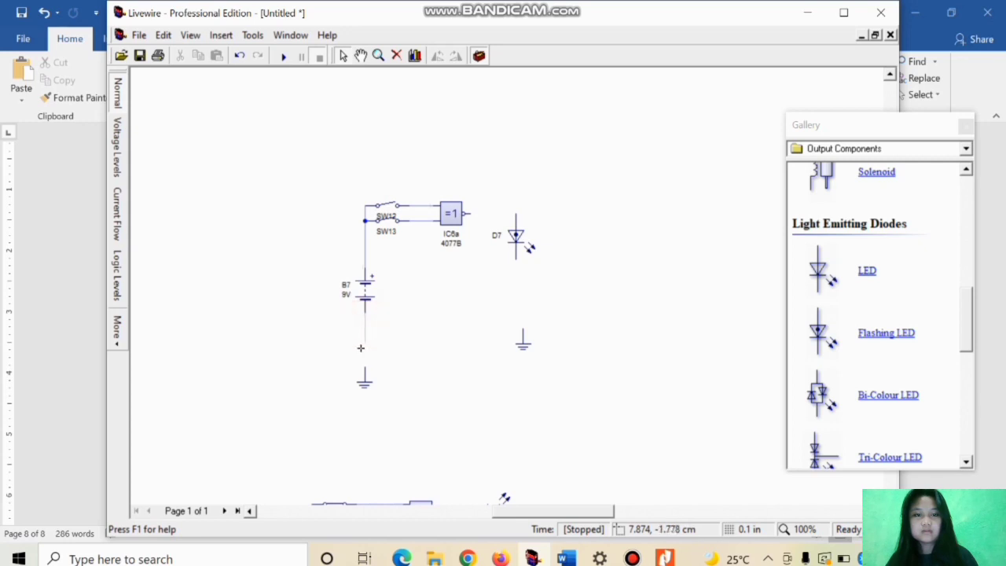
pyautogui.click(364, 375)
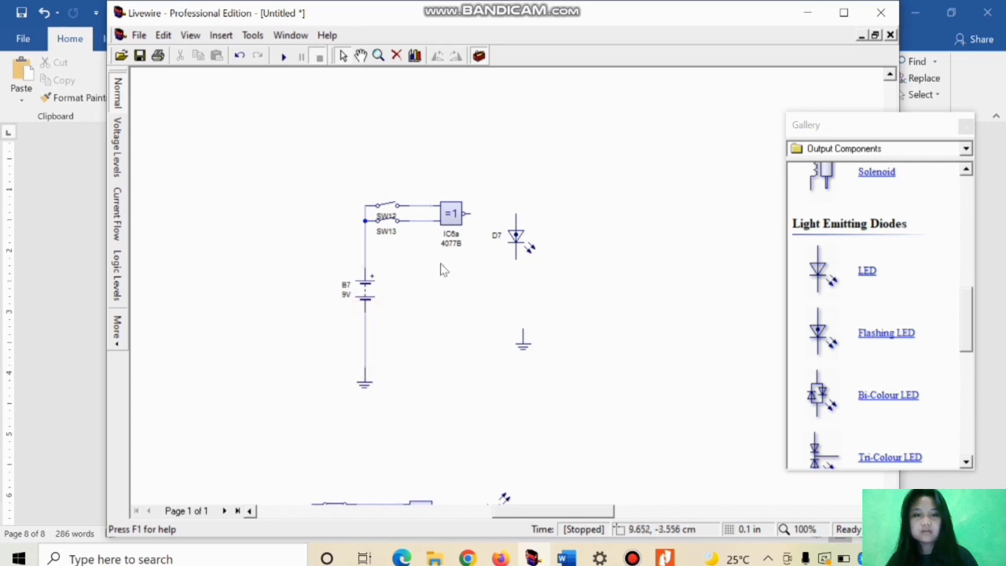
# Step: Wire the XNOR gate's output to the flashing LED and the LED to the second ground, aligning that ground directly beneath it
pyautogui.click(472, 214)
pyautogui.click(515, 220)
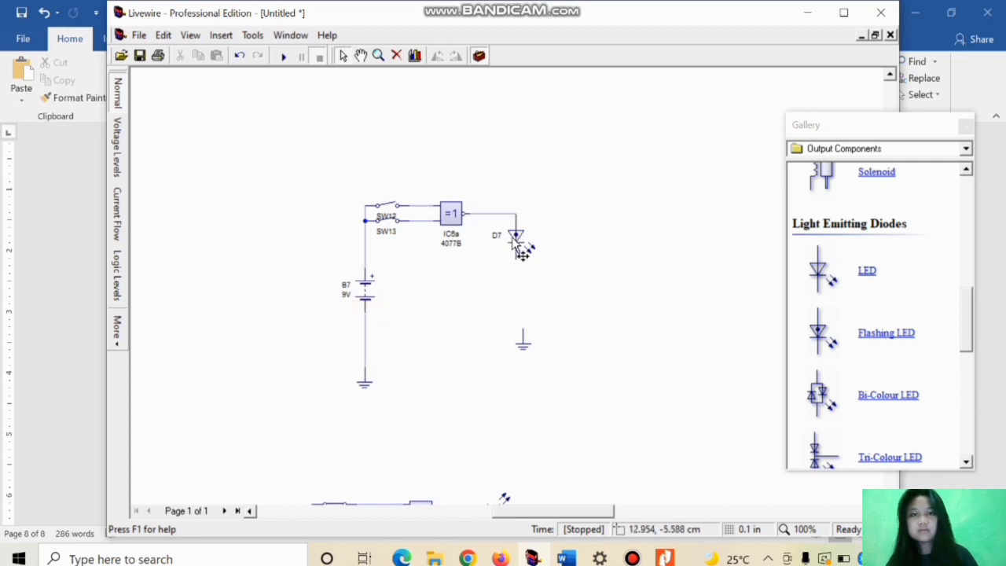
pyautogui.click(523, 339)
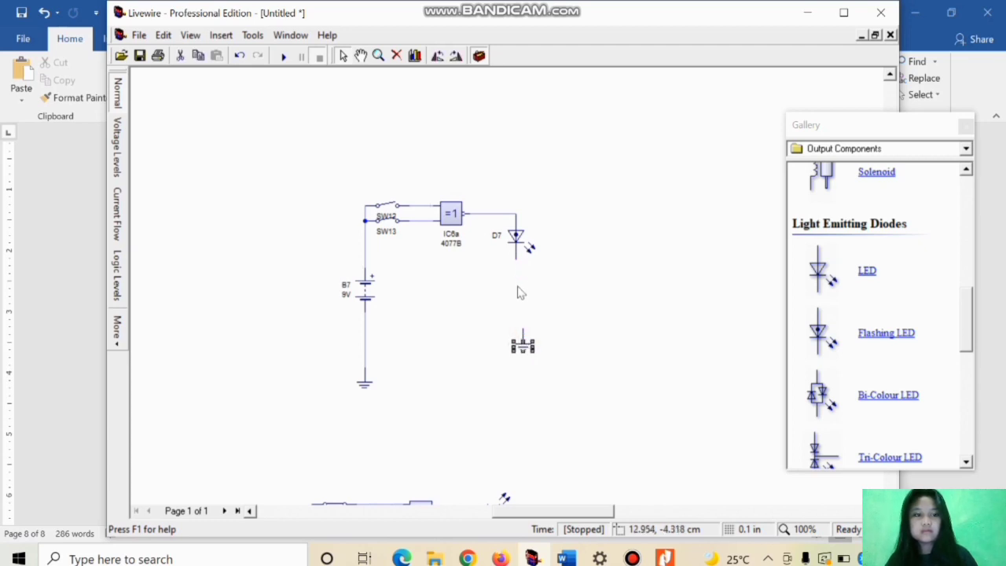
pyautogui.moveTo(523, 346); pyautogui.dragTo(515, 346)
pyautogui.moveTo(515, 259); pyautogui.dragTo(512, 343)
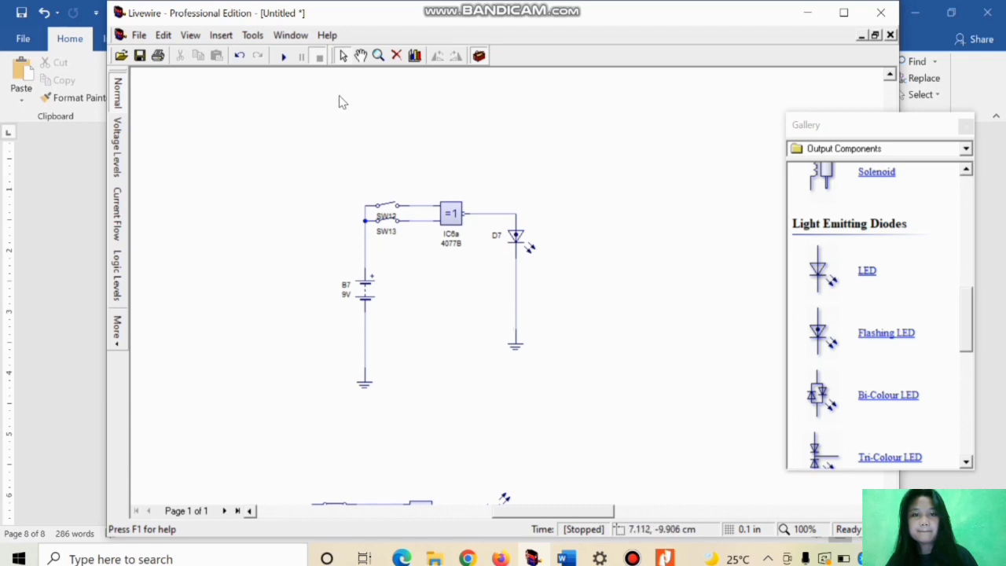
# Step: Run the simulation and toggle the two SPST switches to test the XNOR gate's input combinations on the flashing LED
pyautogui.click(280, 59)
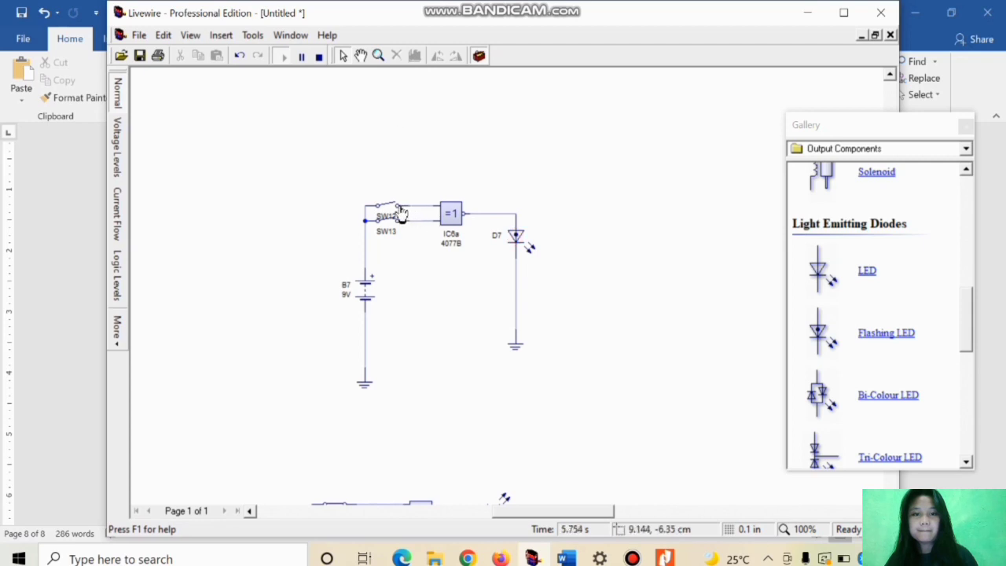
pyautogui.click(391, 207)
pyautogui.click(387, 222)
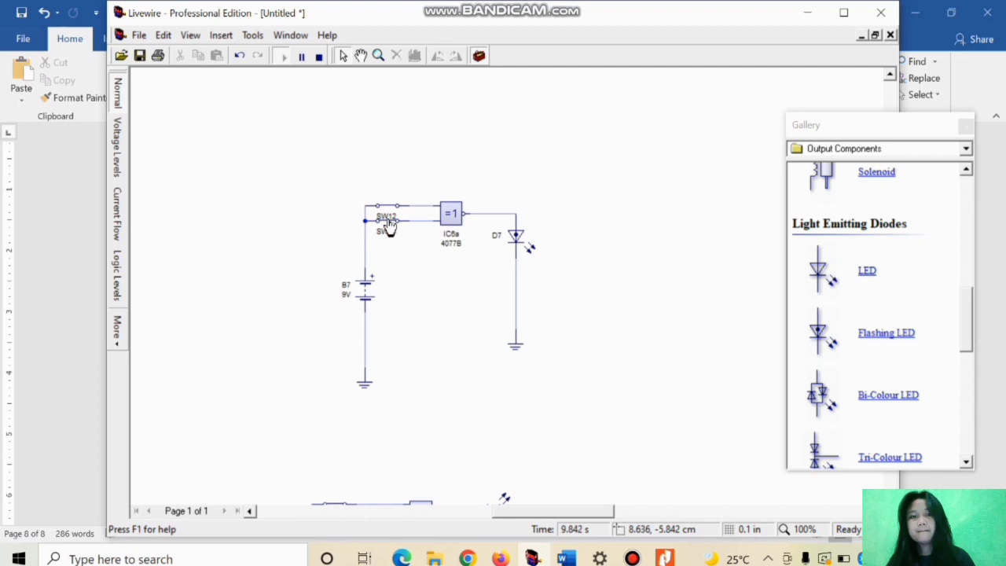
pyautogui.click(390, 210)
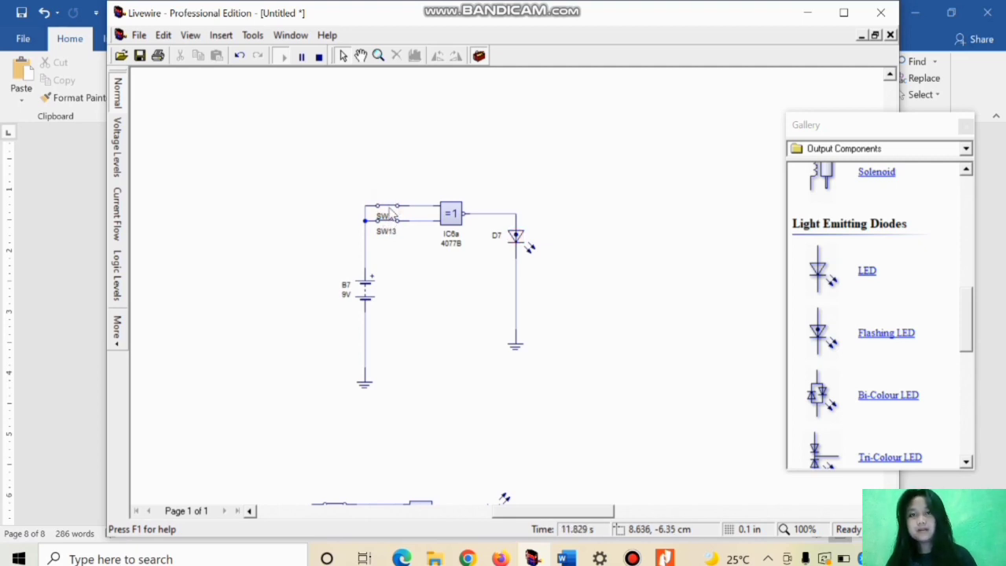
pyautogui.click(389, 212)
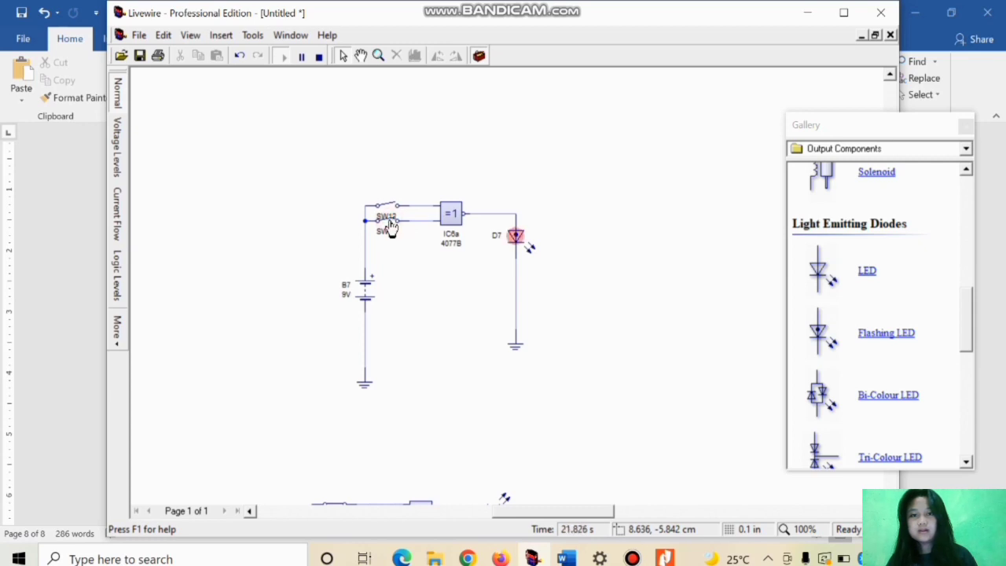
pyautogui.click(390, 225)
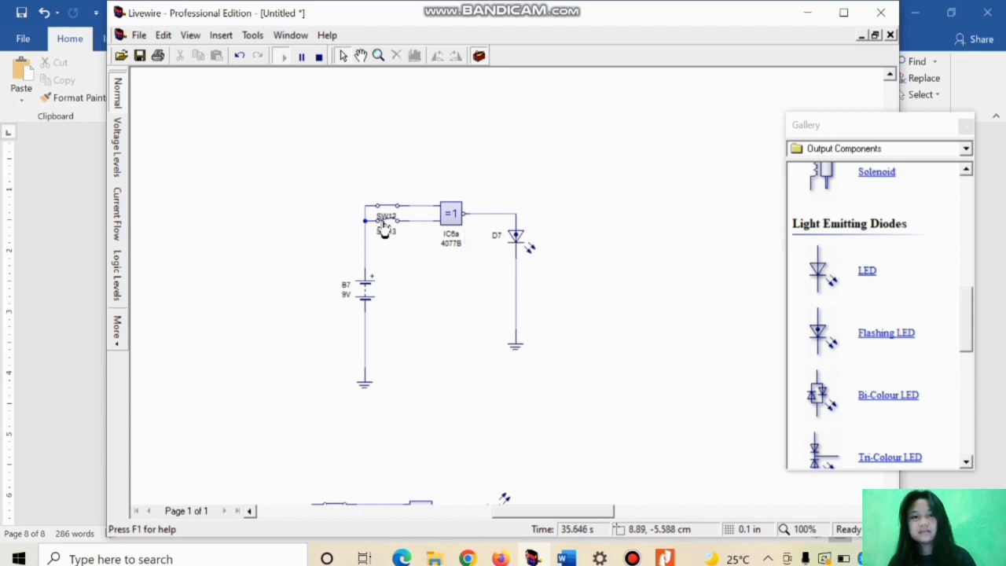
pyautogui.click(391, 211)
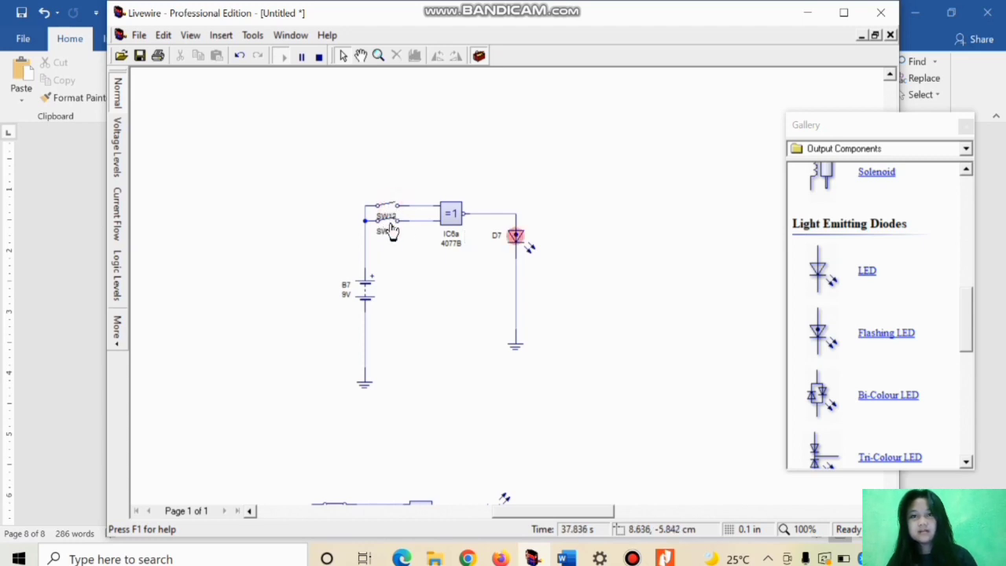
pyautogui.click(390, 222)
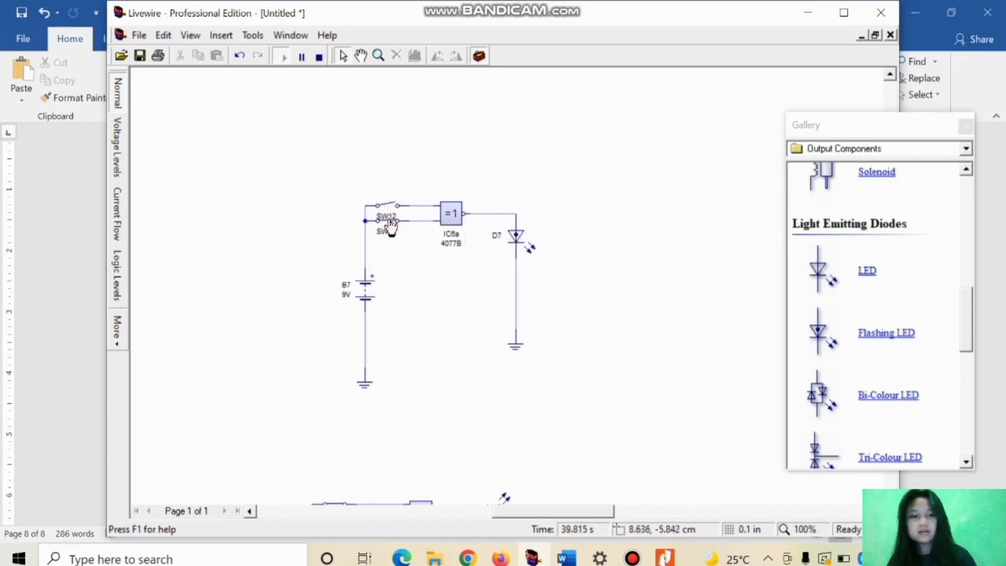
pyautogui.click(390, 208)
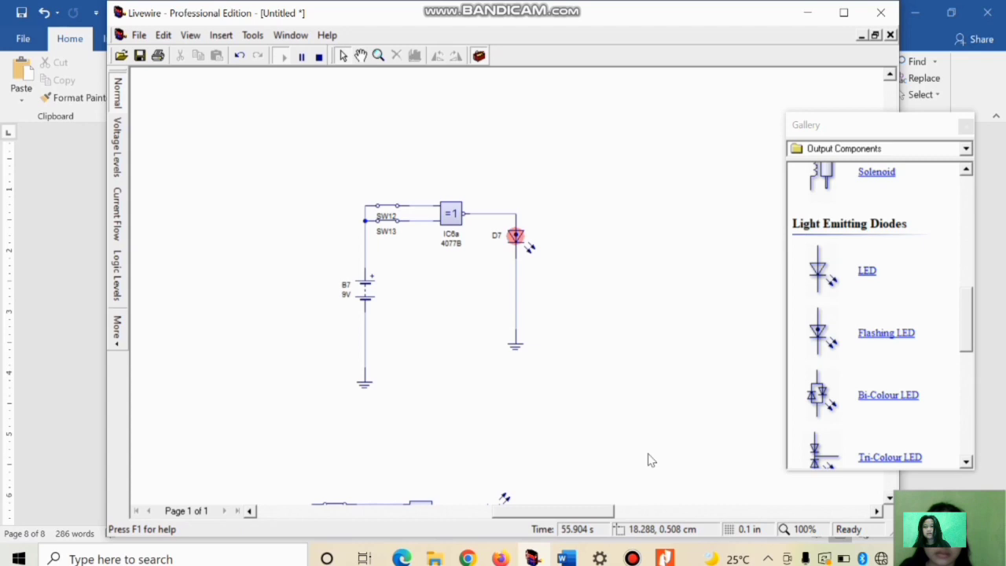
# Step: Review the AND gate's symbol and truth table in section 1 of the Word document, switch to Livewire and examine the 74LS00 gate circuit
pyautogui.click(566, 558)
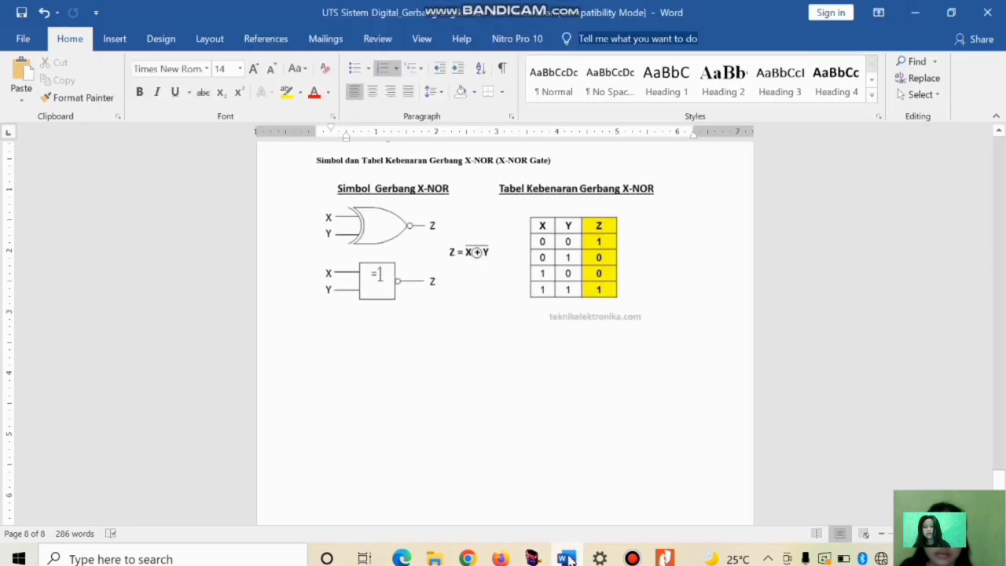
pyautogui.scroll(15, 568, 333)
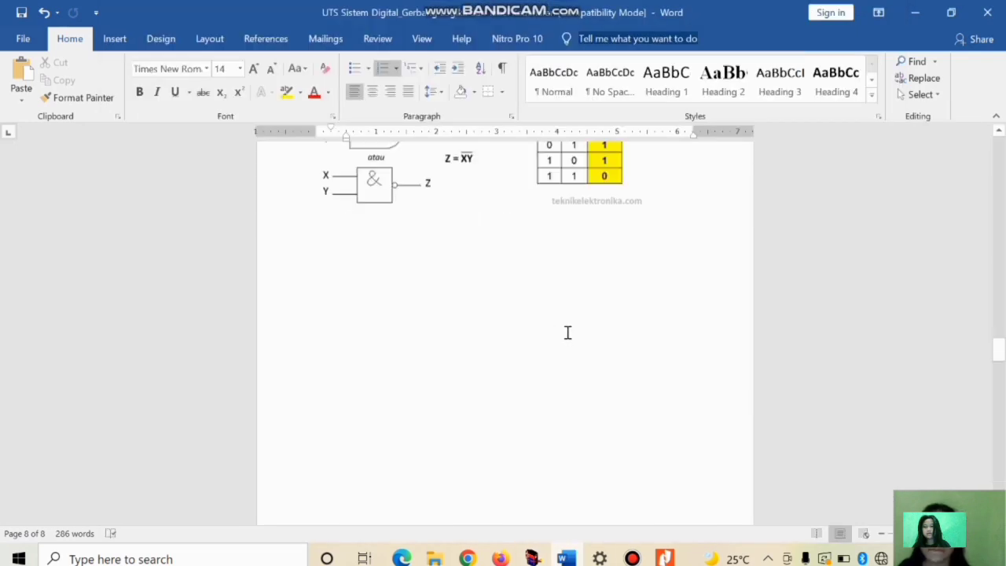
pyautogui.scroll(15, 568, 333)
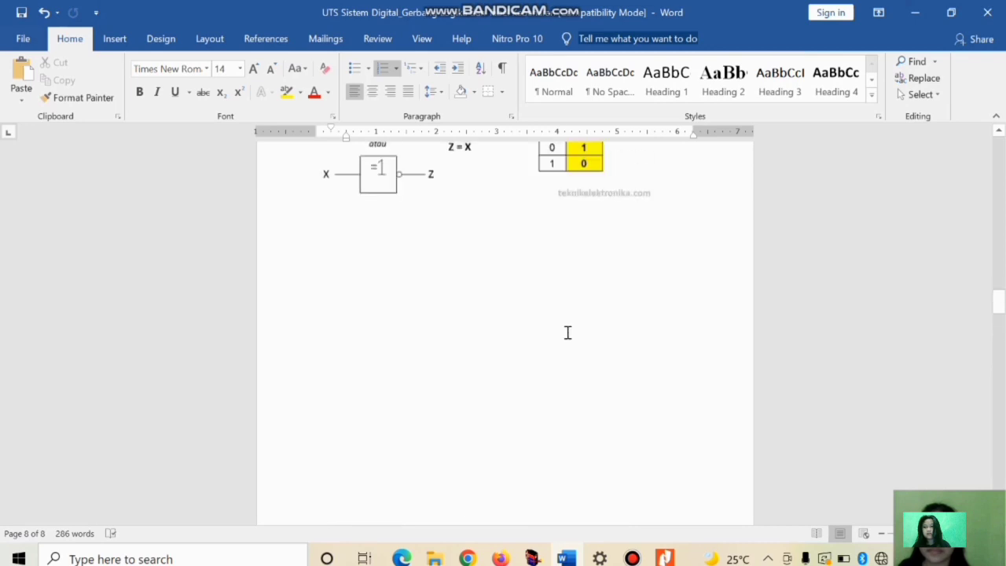
pyautogui.scroll(15, 568, 332)
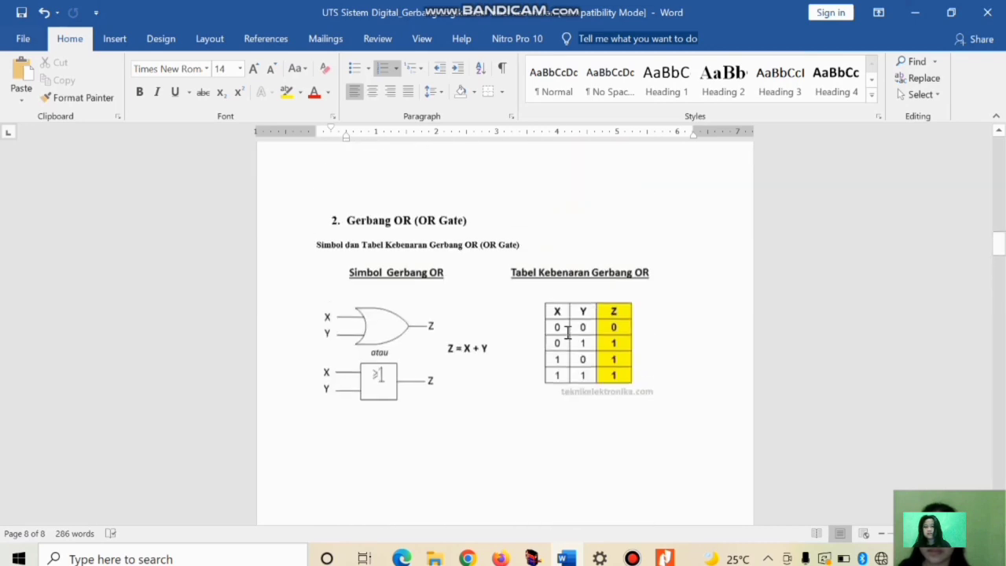
pyautogui.scroll(12, 568, 333)
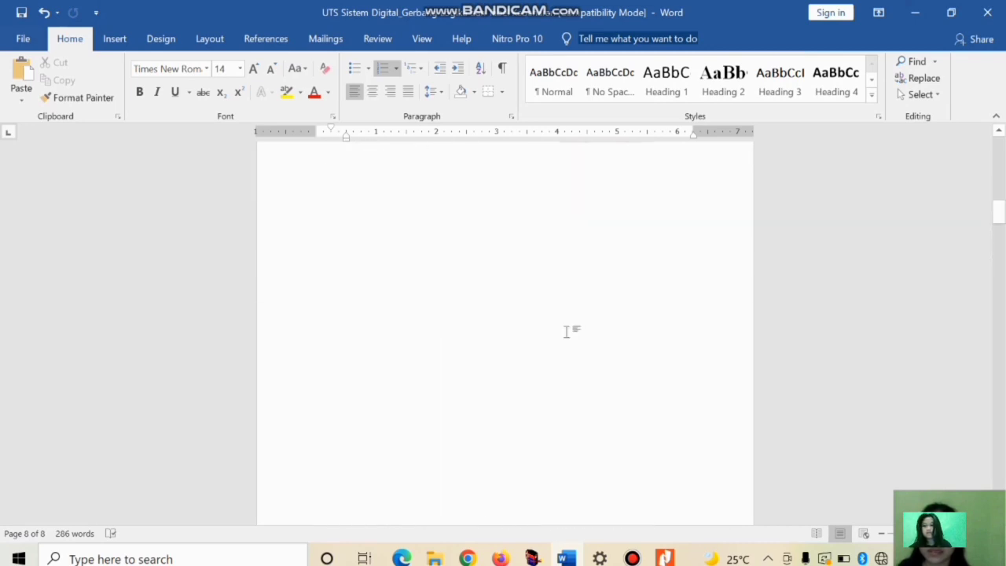
pyautogui.scroll(8, 600, 312)
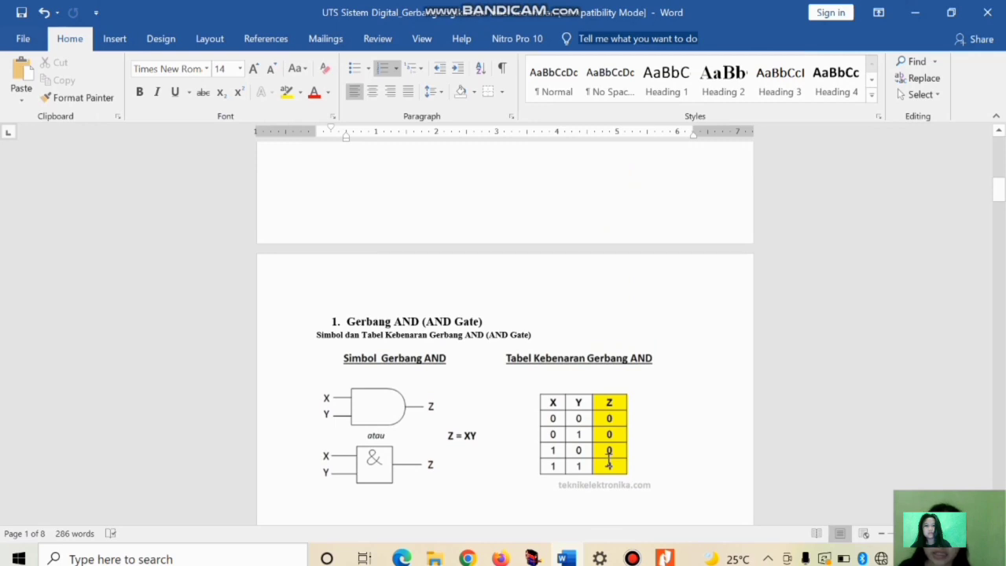
pyautogui.moveTo(533, 556)
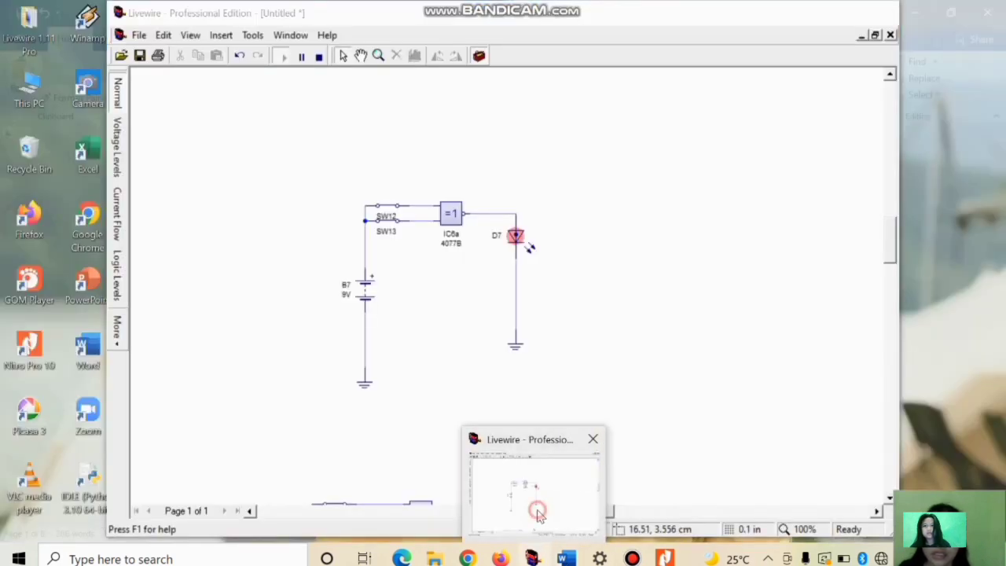
pyautogui.click(540, 516)
pyautogui.scroll(-3, 537, 393)
pyautogui.scroll(2, 537, 393)
pyautogui.scroll(1, 539, 393)
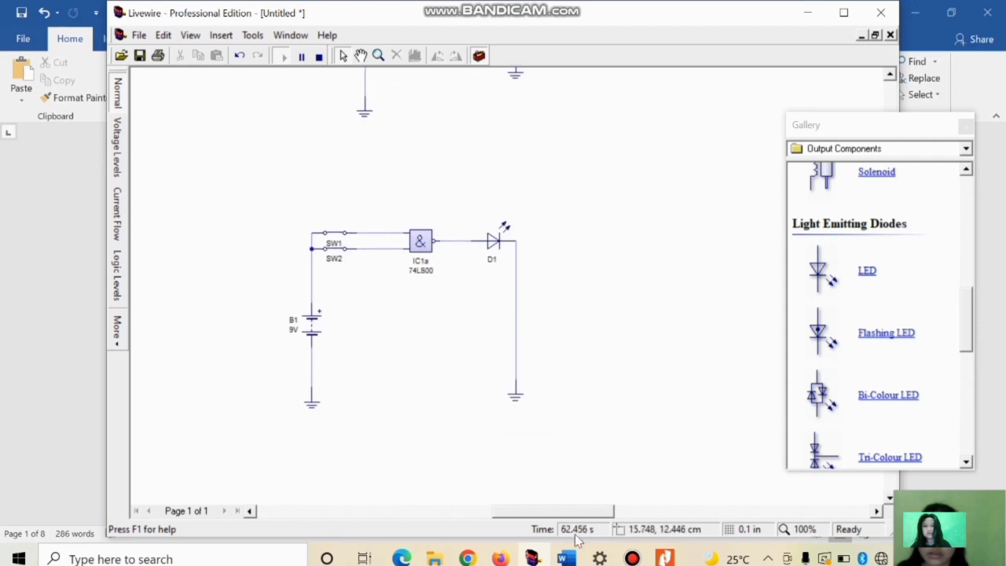
# Step: Review the OR gate's symbol and truth table in section 2 of the Word document, switch to Livewire and examine the OR gate circuit
pyautogui.moveTo(573, 558)
pyautogui.click(568, 488)
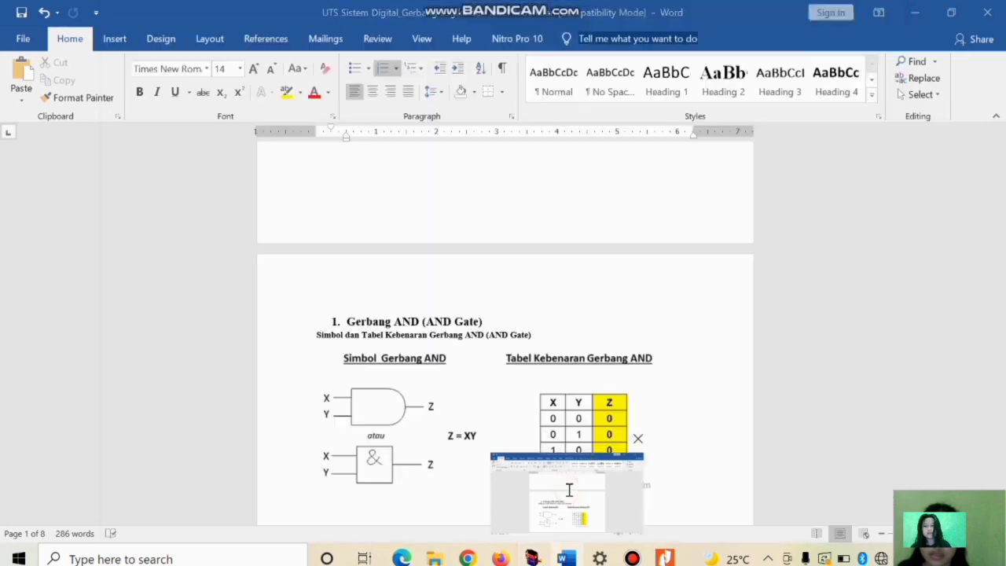
pyautogui.scroll(-10, 556, 373)
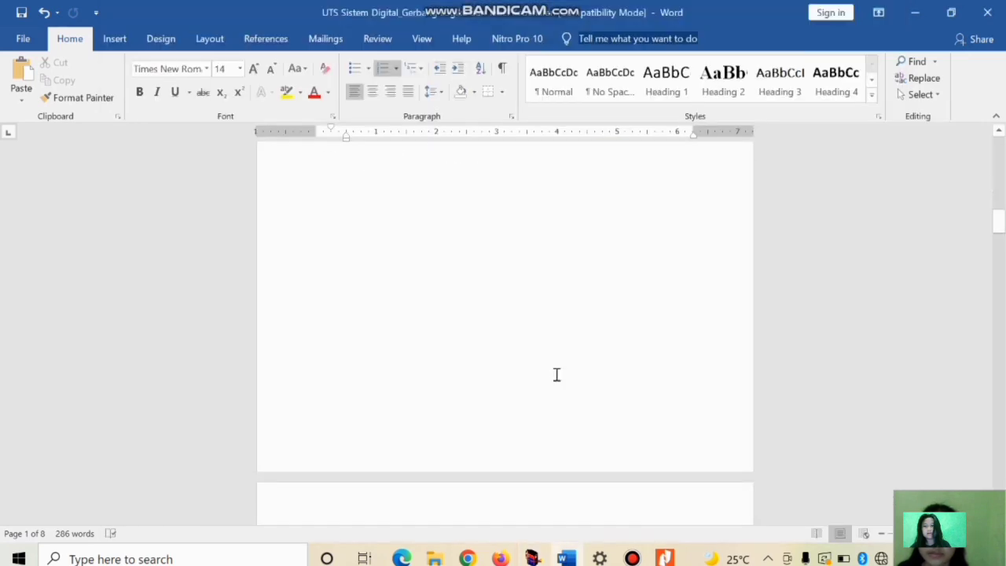
pyautogui.scroll(-2, 556, 375)
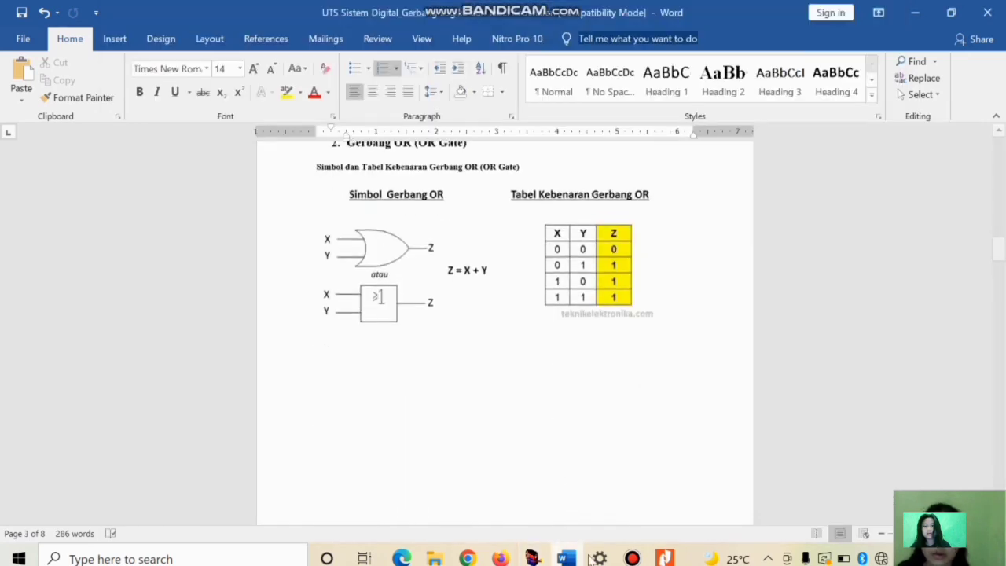
pyautogui.moveTo(533, 556)
pyautogui.click(540, 507)
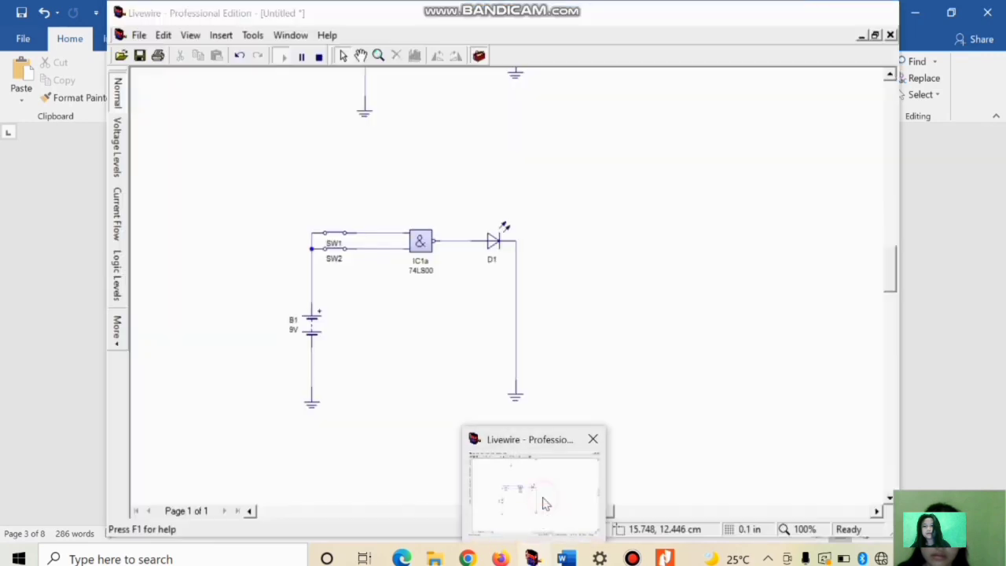
pyautogui.scroll(-5, 539, 452)
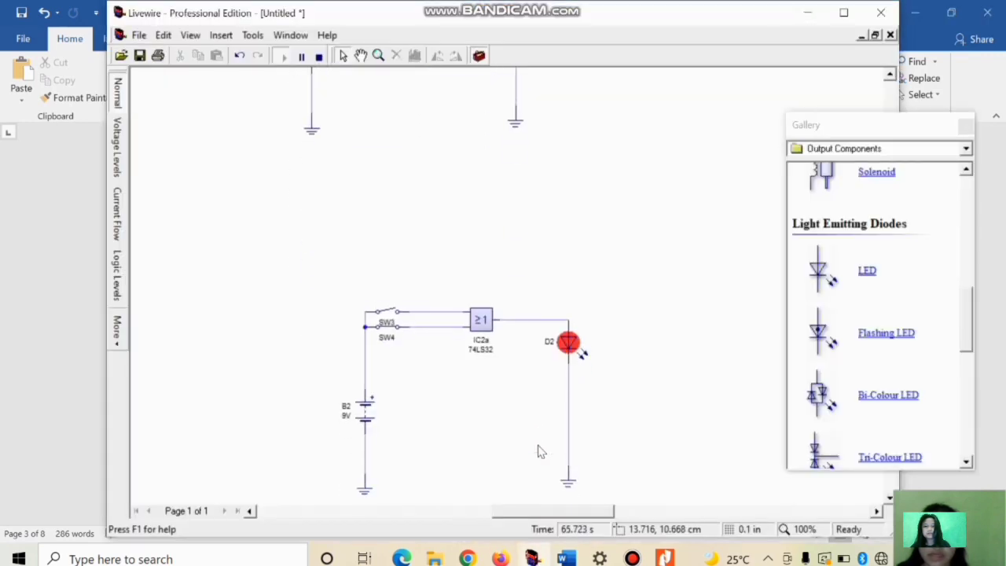